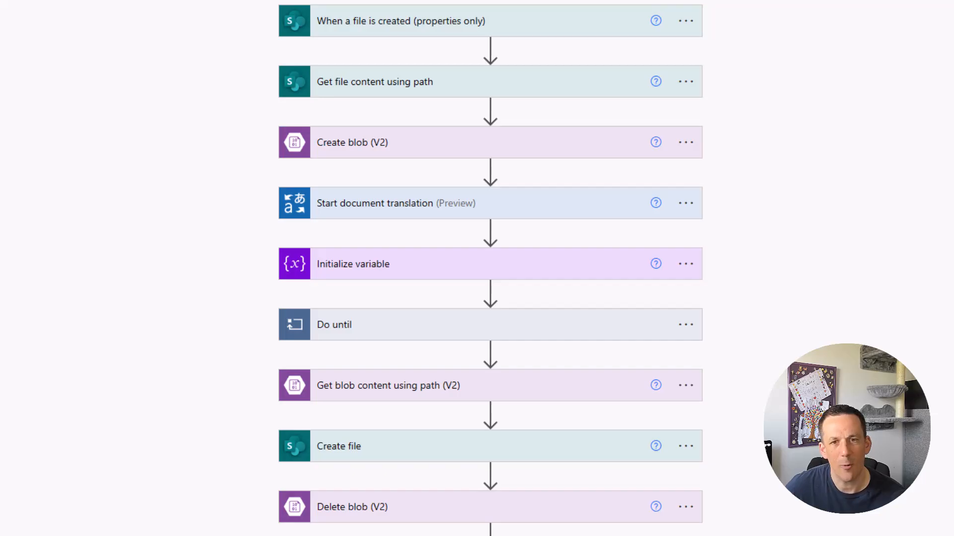
Step: Start a manual test run, then drop the licensing guide PDF into the TranslateMe folder
{"action": "left_click", "coordinate": [862, 522]}
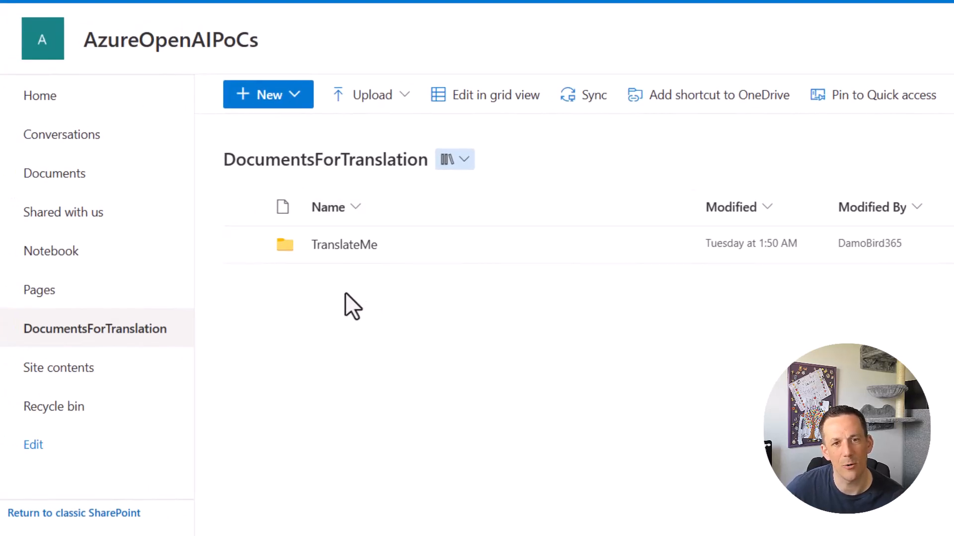
{"action": "left_click", "coordinate": [344, 246]}
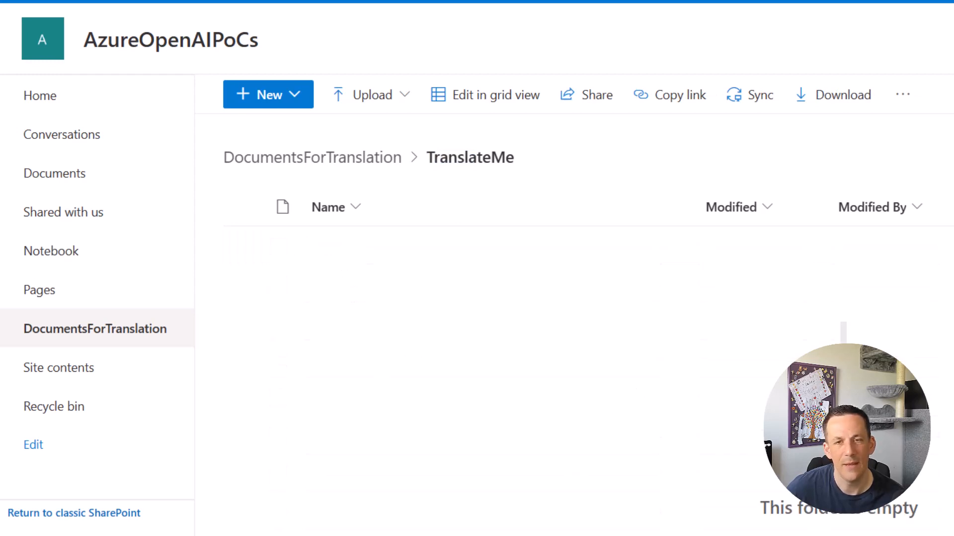
{"action": "mouse_move", "coordinate": [320, 535]}
{"action": "left_mouse_down"}
{"action": "mouse_move", "coordinate": [322, 331]}
{"action": "mouse_move", "coordinate": [314, 322]}
{"action": "left_mouse_up"}
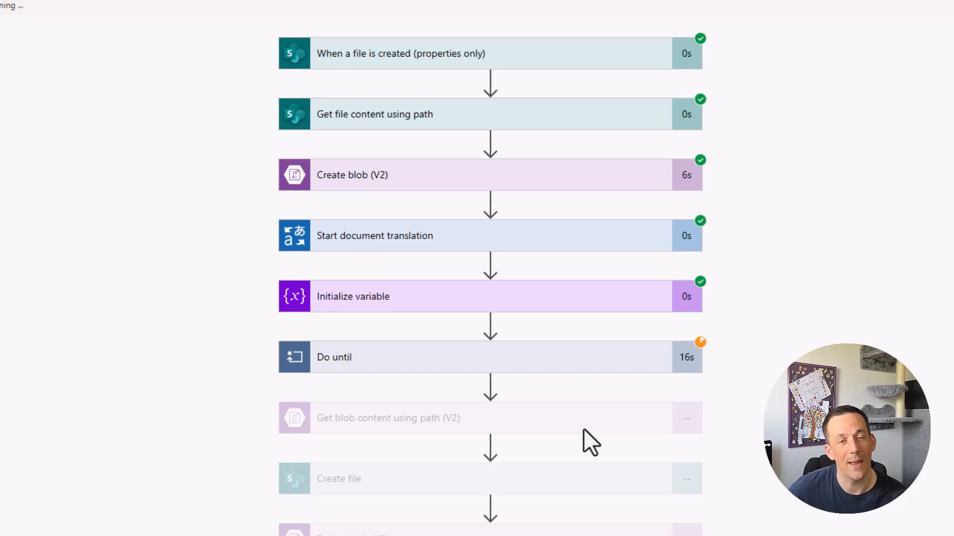
Step: Expand the Start document translation action to review its source, target and blob inputs
{"action": "left_click", "coordinate": [432, 242]}
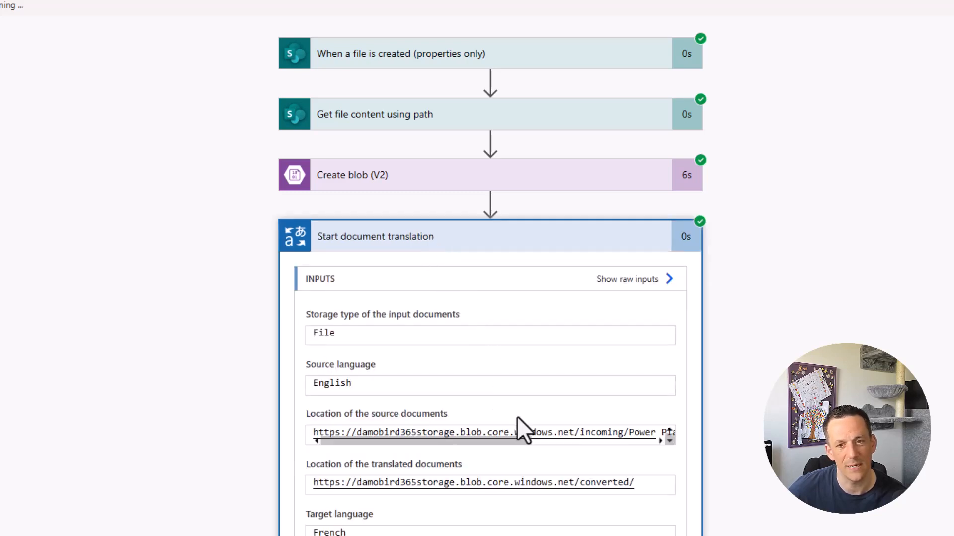
{"action": "scroll", "coordinate": [492, 373], "scroll_direction": "down", "scroll_amount": 2}
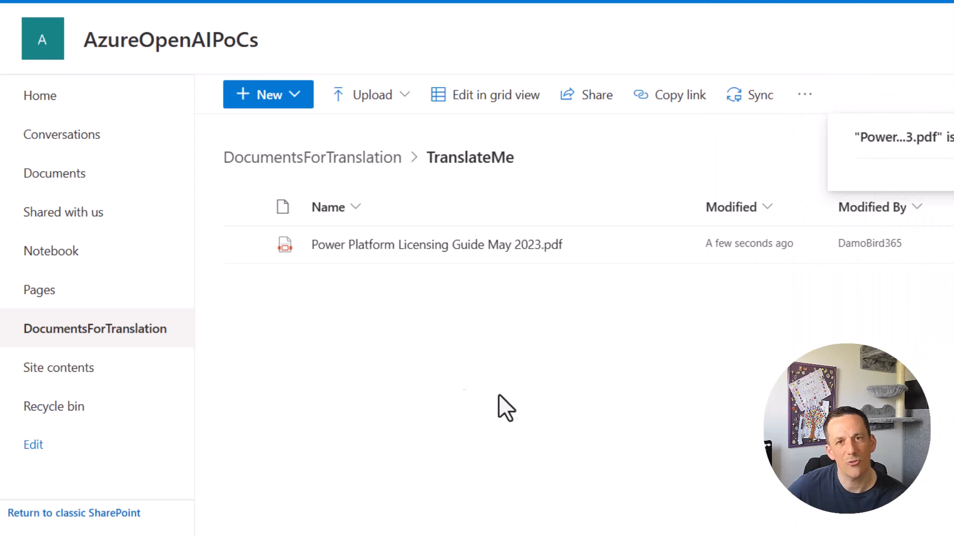
Step: Return to the DocumentsForTranslation library and view the translated fr- PDF
{"action": "left_click", "coordinate": [322, 158]}
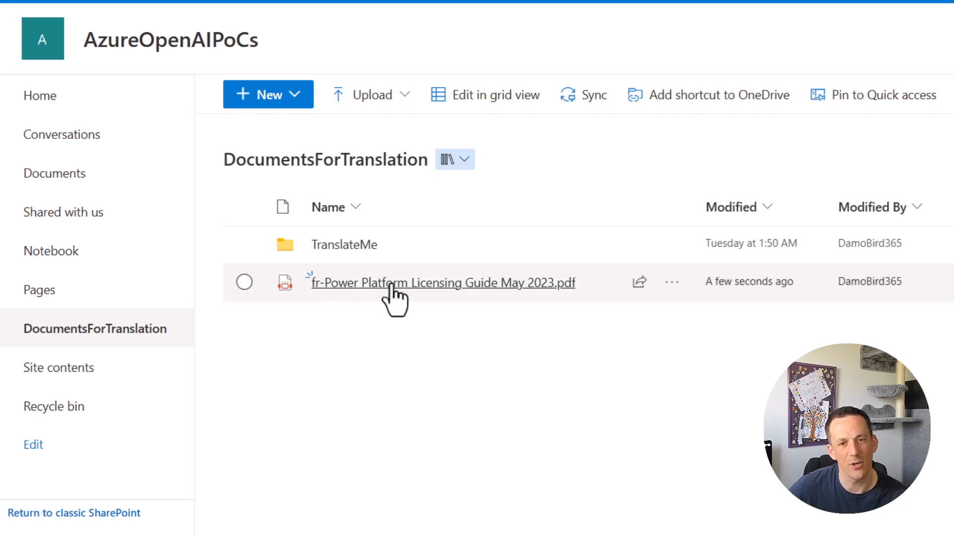
{"action": "mouse_move", "coordinate": [442, 283]}
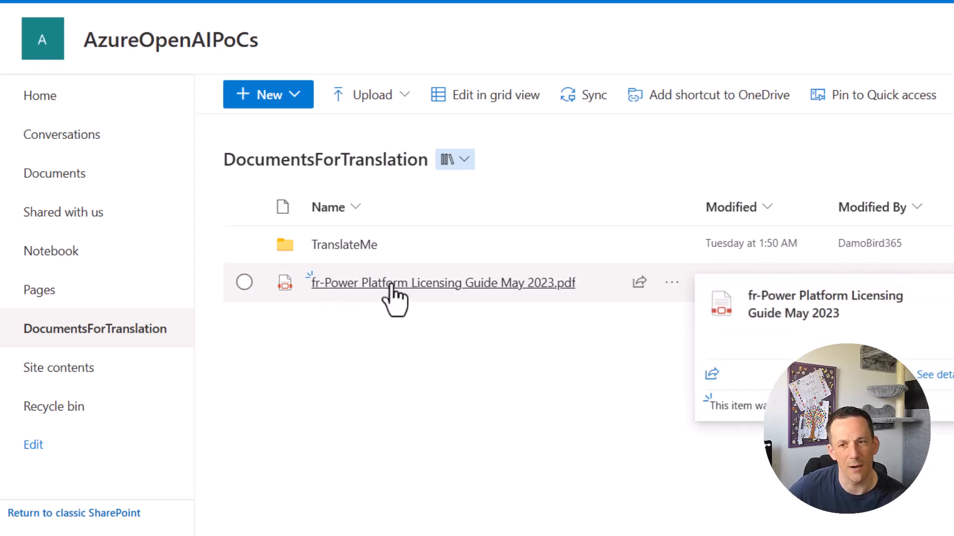
{"action": "left_click", "coordinate": [389, 284]}
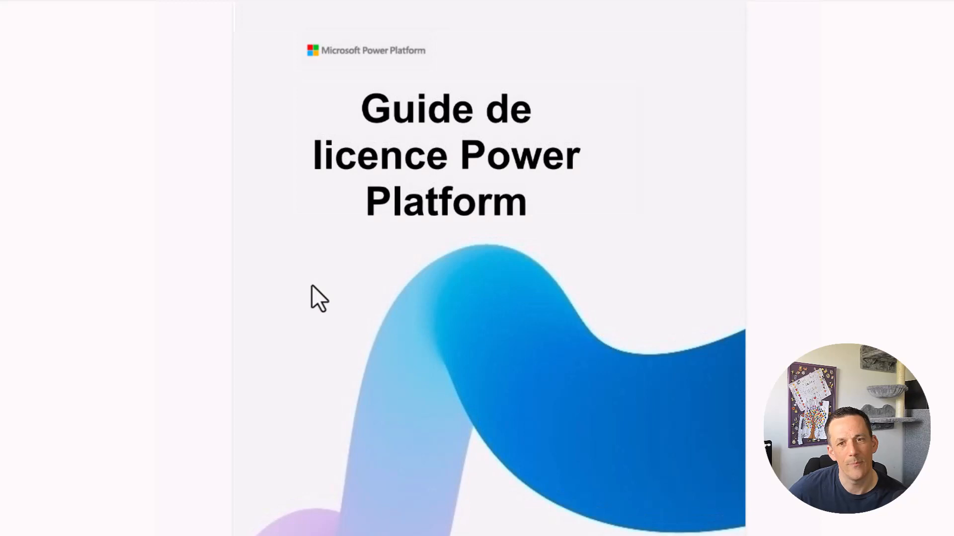
{"action": "scroll", "coordinate": [347, 329], "scroll_direction": "down", "scroll_amount": 4}
{"action": "scroll", "coordinate": [352, 344], "scroll_direction": "down", "scroll_amount": 4}
{"action": "scroll", "coordinate": [357, 362], "scroll_direction": "down", "scroll_amount": 2}
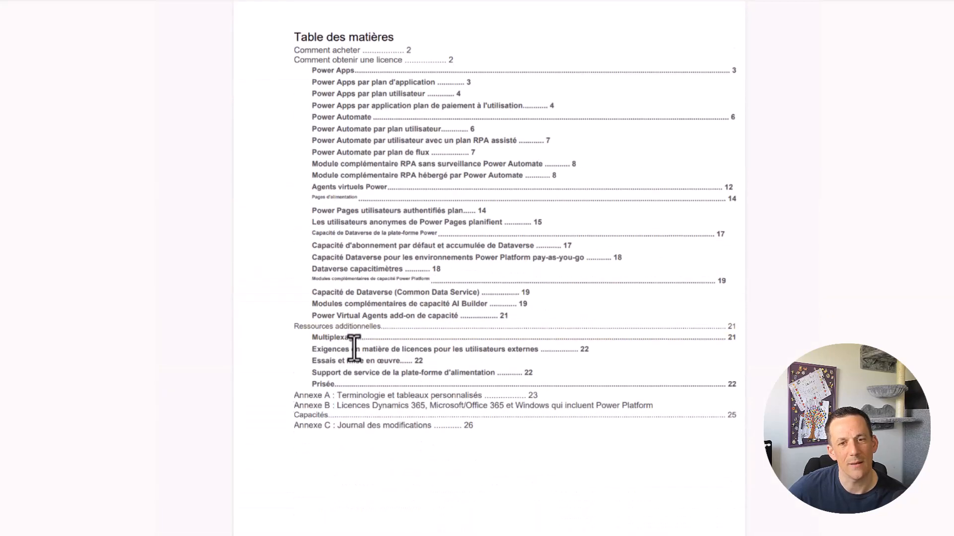
{"action": "scroll", "coordinate": [353, 341], "scroll_direction": "down", "scroll_amount": 4}
{"action": "scroll", "coordinate": [363, 367], "scroll_direction": "down", "scroll_amount": 4}
{"action": "scroll", "coordinate": [362, 368], "scroll_direction": "down", "scroll_amount": 4}
{"action": "scroll", "coordinate": [366, 380], "scroll_direction": "down", "scroll_amount": 5}
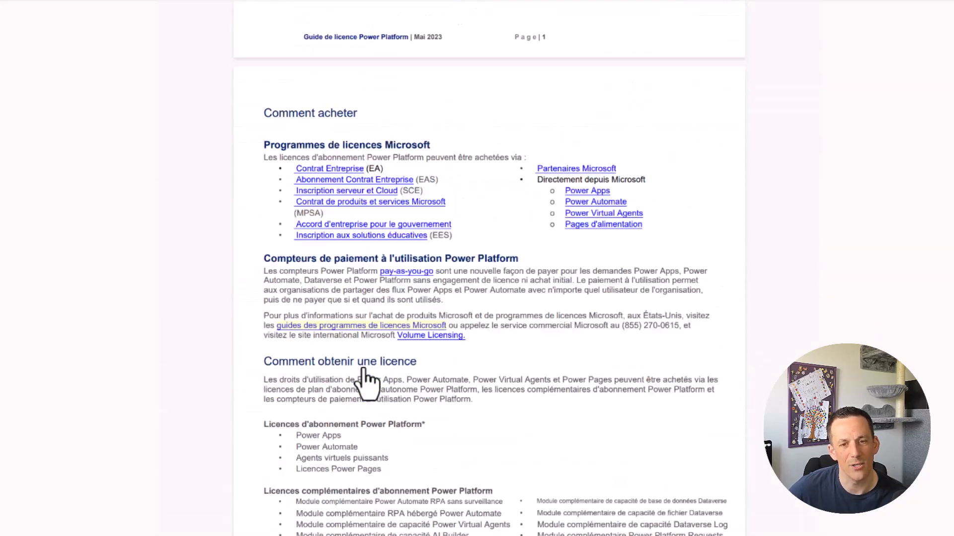
{"action": "scroll", "coordinate": [366, 385], "scroll_direction": "down", "scroll_amount": 2}
{"action": "scroll", "coordinate": [363, 367], "scroll_direction": "down", "scroll_amount": 4}
{"action": "scroll", "coordinate": [363, 367], "scroll_direction": "down", "scroll_amount": 5}
{"action": "scroll", "coordinate": [362, 367], "scroll_direction": "down", "scroll_amount": 3}
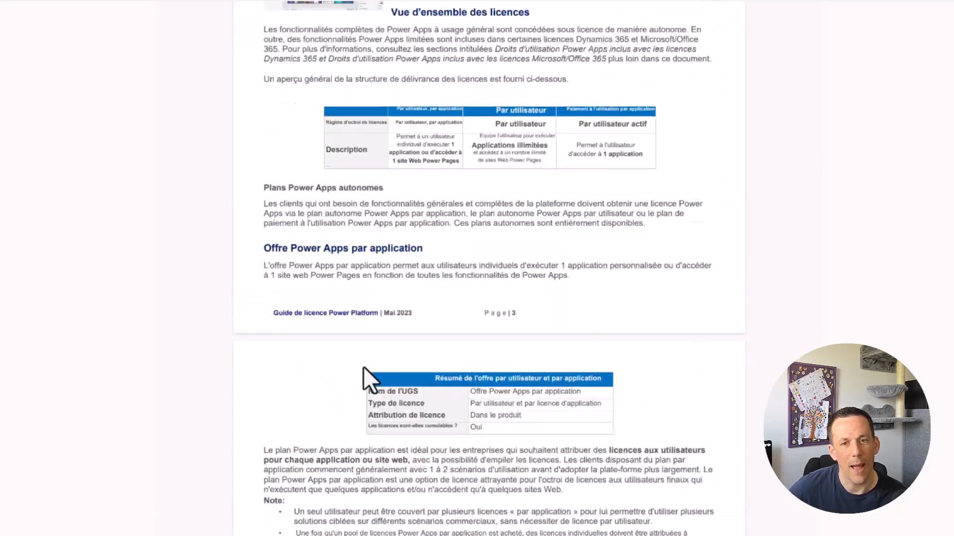
{"action": "scroll", "coordinate": [363, 367], "scroll_direction": "down", "scroll_amount": 2}
{"action": "scroll", "coordinate": [363, 367], "scroll_direction": "down", "scroll_amount": 4}
{"action": "scroll", "coordinate": [364, 366], "scroll_direction": "down", "scroll_amount": 1}
{"action": "scroll", "coordinate": [364, 367], "scroll_direction": "down", "scroll_amount": 4}
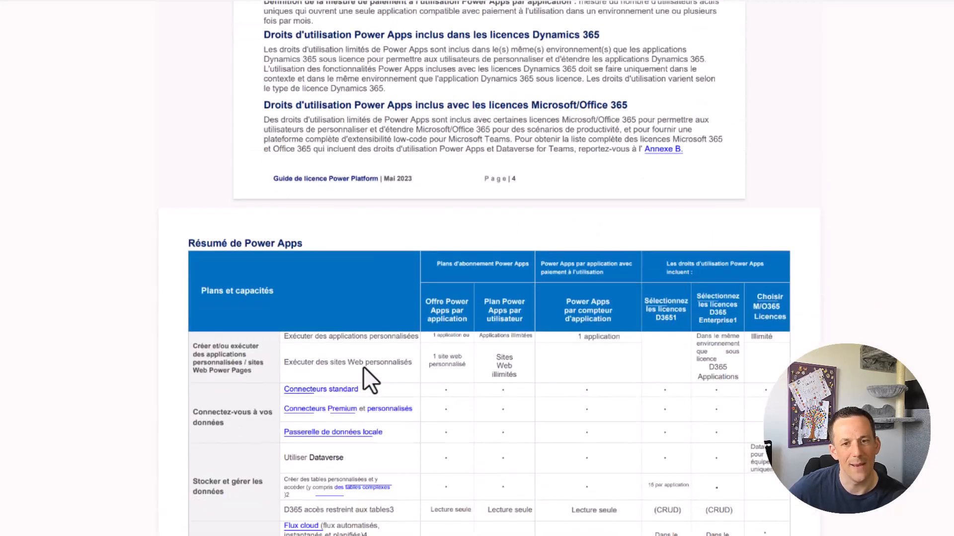
{"action": "scroll", "coordinate": [365, 366], "scroll_direction": "down", "scroll_amount": 4}
{"action": "scroll", "coordinate": [363, 367], "scroll_direction": "down", "scroll_amount": 2}
{"action": "scroll", "coordinate": [363, 367], "scroll_direction": "down", "scroll_amount": 8}
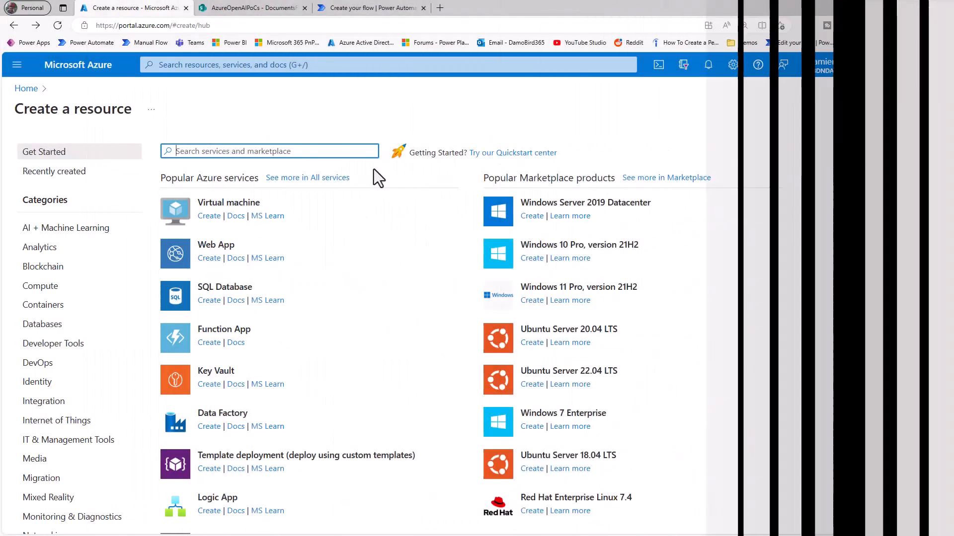
{"action": "type", "text": "translator"}
Step: Begin a new Translator resource from Marketplace in a new resource group DamoTranslator
{"action": "key", "text": "Return"}
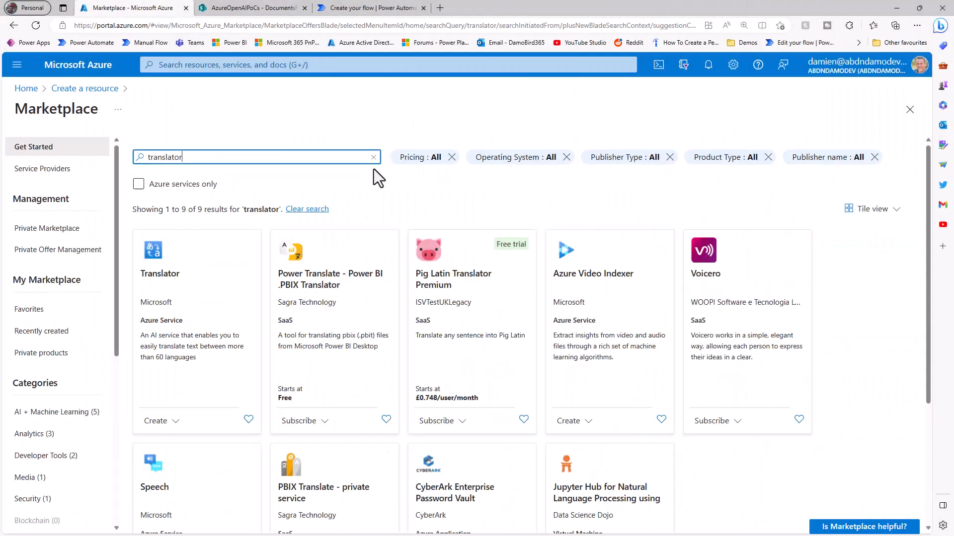
{"action": "left_click", "coordinate": [171, 273]}
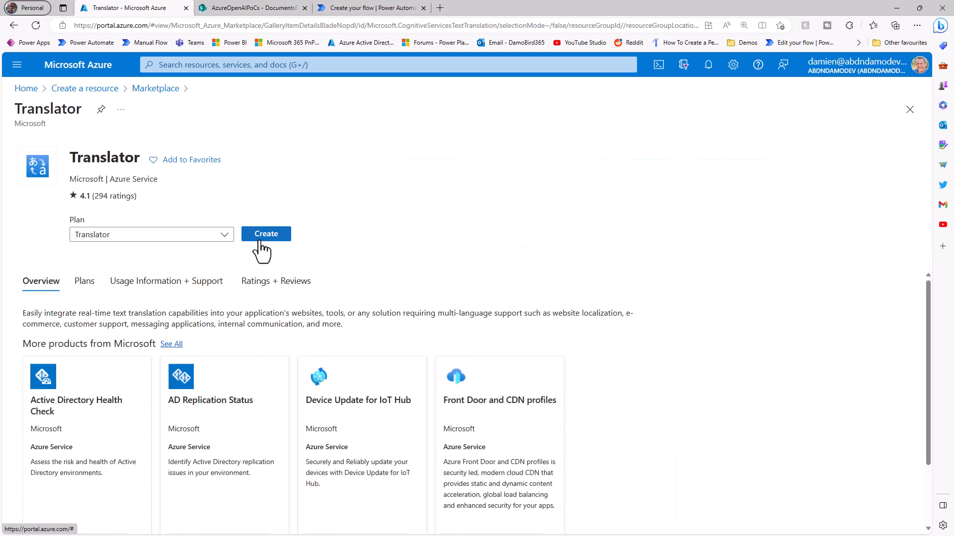
{"action": "left_click", "coordinate": [267, 237]}
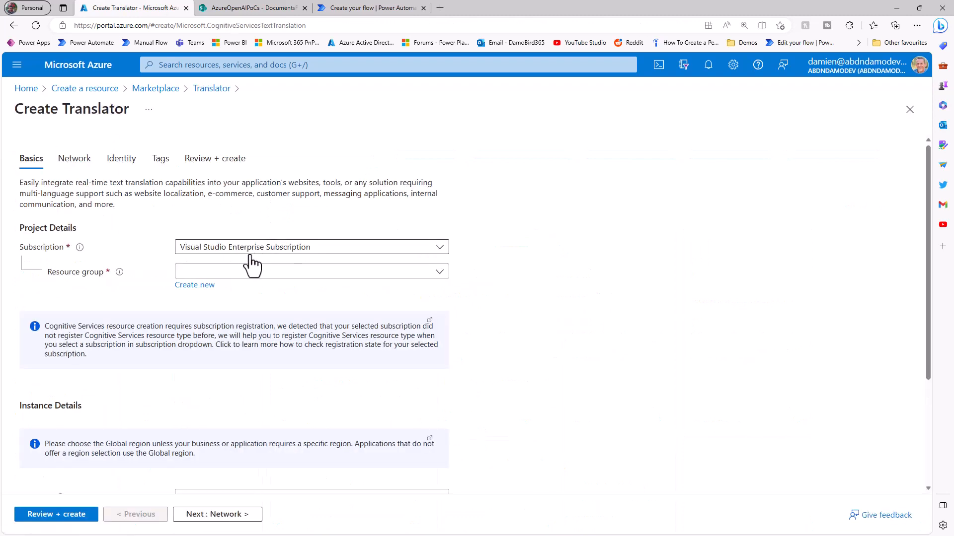
{"action": "left_click", "coordinate": [199, 286]}
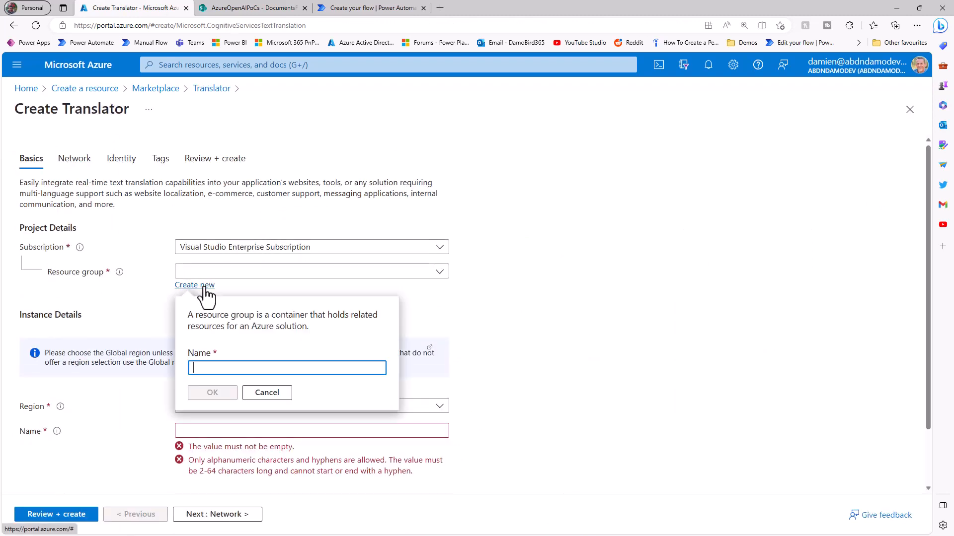
{"action": "type", "text": "Da"}
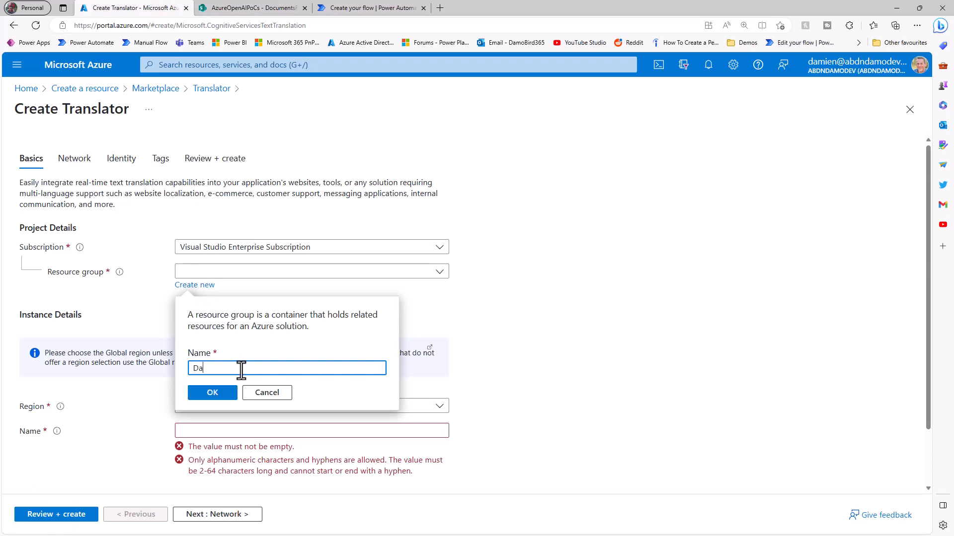
{"action": "type", "text": "mo"}
{"action": "type", "text": "anslato"}
{"action": "type", "text": "r"}
{"action": "left_click", "coordinate": [226, 395]}
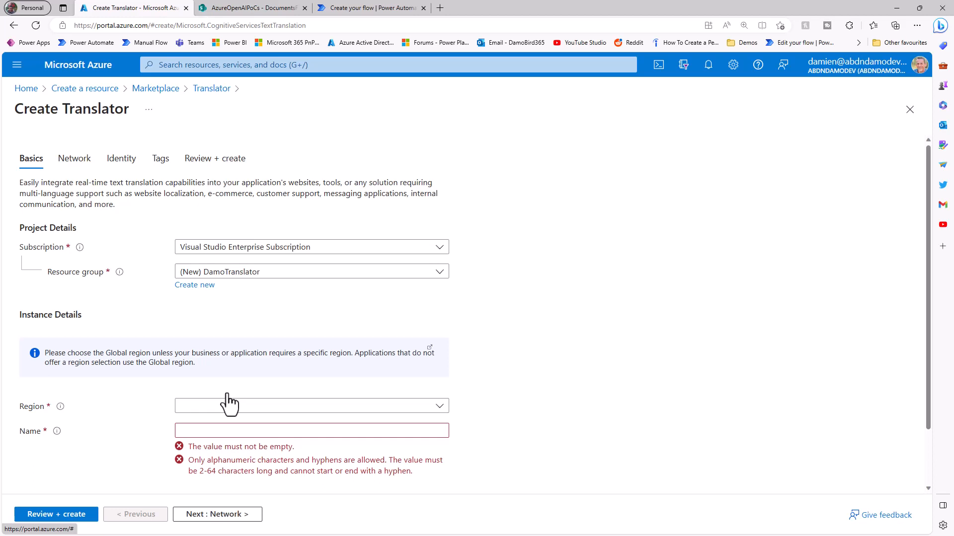
Step: Set region UK South, name DamoTranslate, Standard S1 tier, and create the resource
{"action": "left_click", "coordinate": [218, 408]}
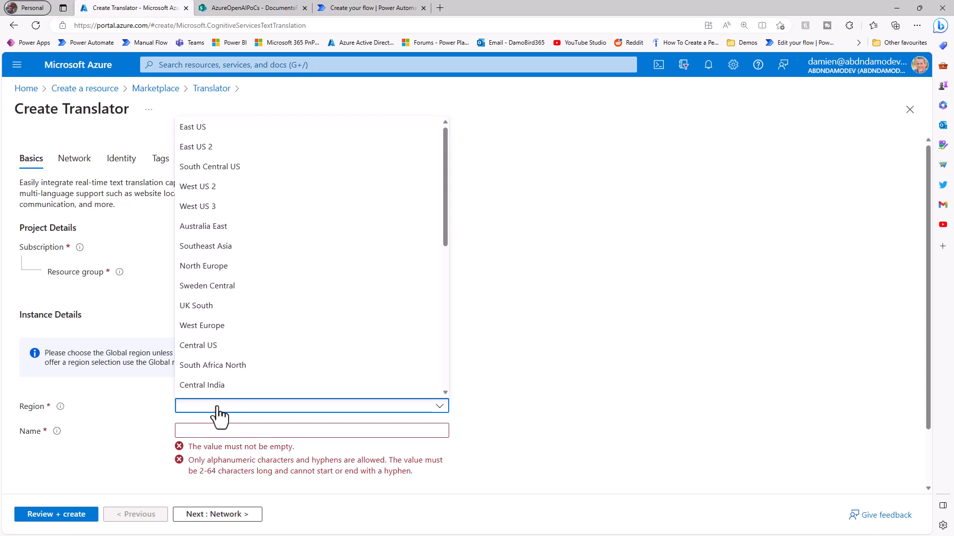
{"action": "left_click", "coordinate": [238, 315]}
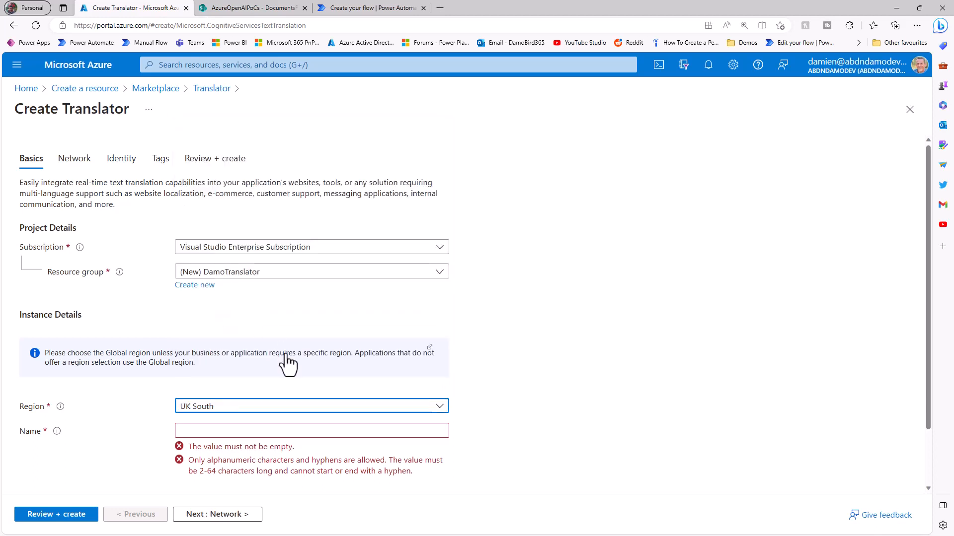
{"action": "left_click", "coordinate": [227, 429]}
{"action": "type", "text": "Da"}
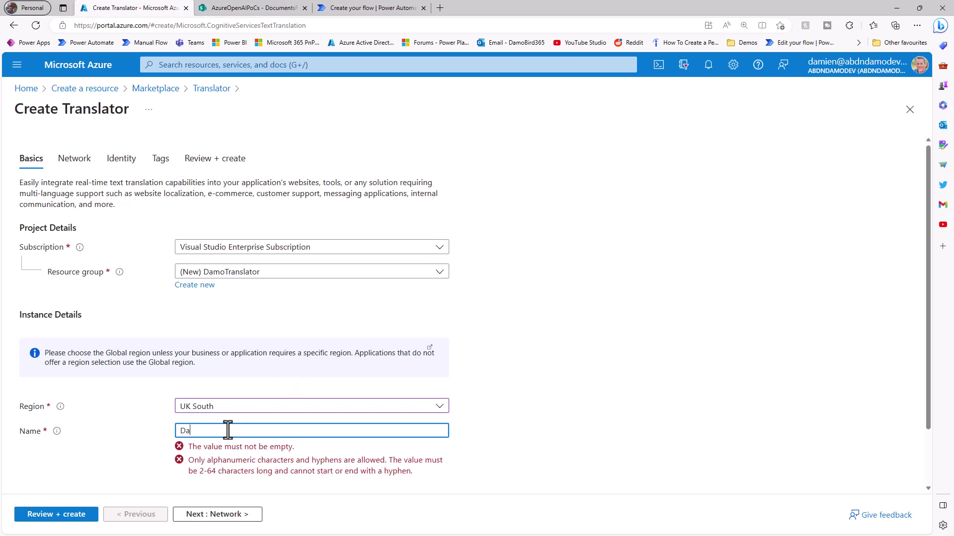
{"action": "type", "text": "moTra"}
{"action": "type", "text": "nslator"}
{"action": "scroll", "coordinate": [137, 430], "scroll_direction": "down", "scroll_amount": 1}
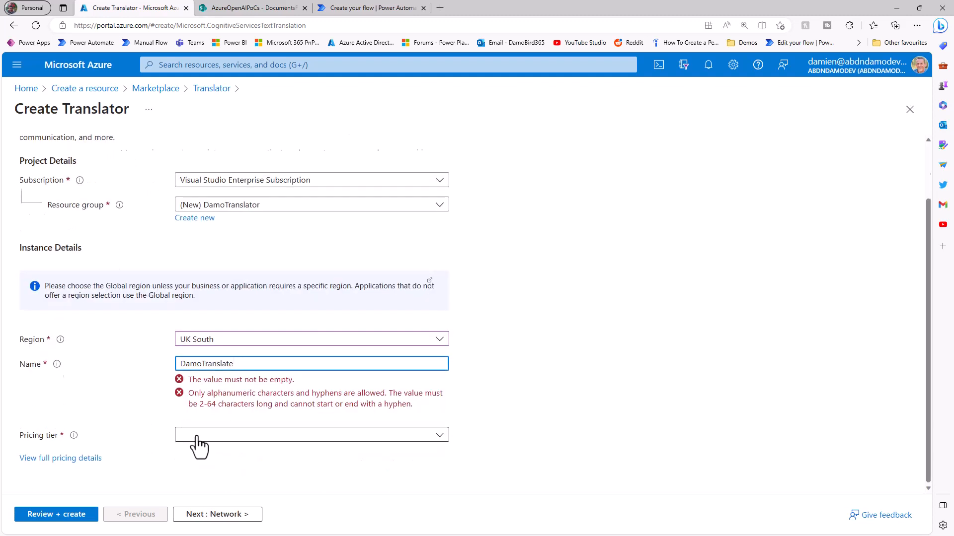
{"action": "left_click", "coordinate": [198, 446]}
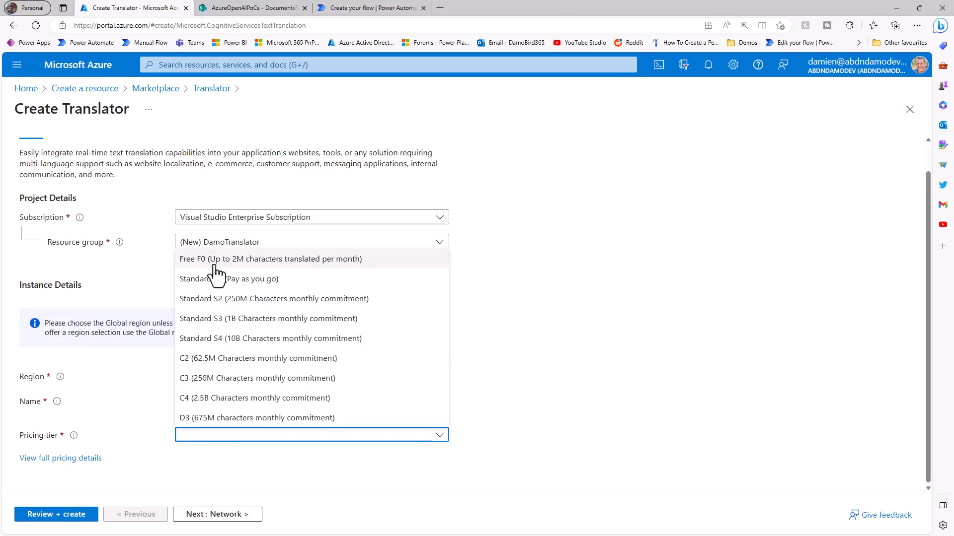
{"action": "left_click", "coordinate": [250, 284]}
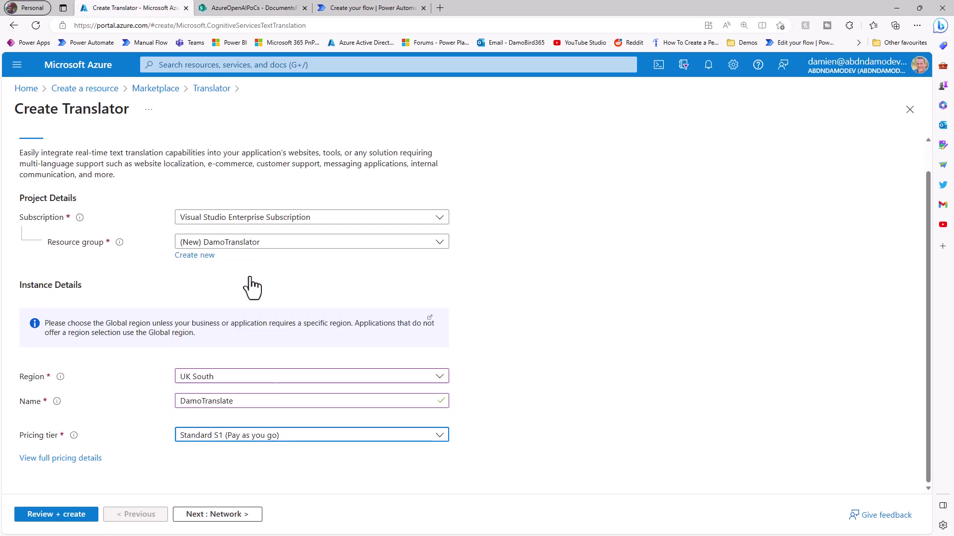
{"action": "left_click", "coordinate": [57, 516]}
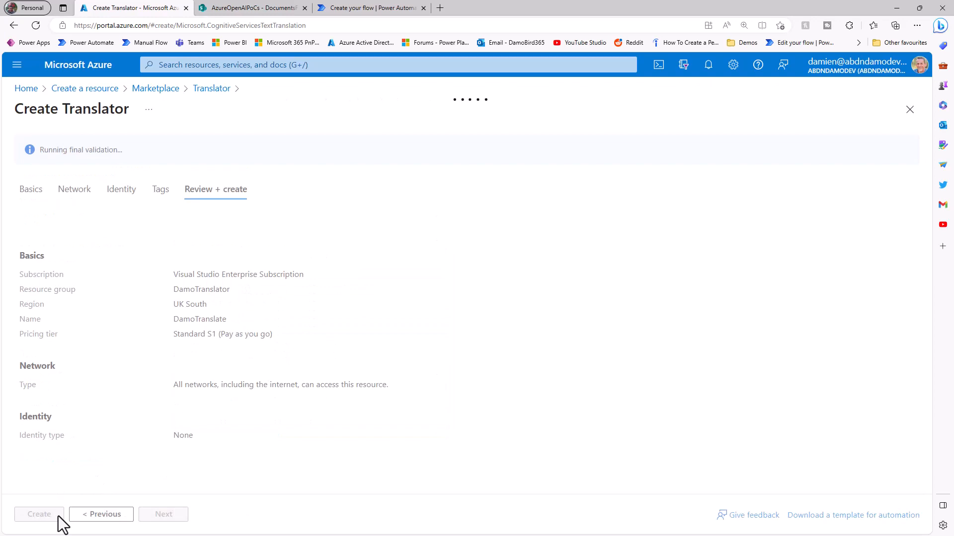
{"action": "left_click", "coordinate": [59, 517]}
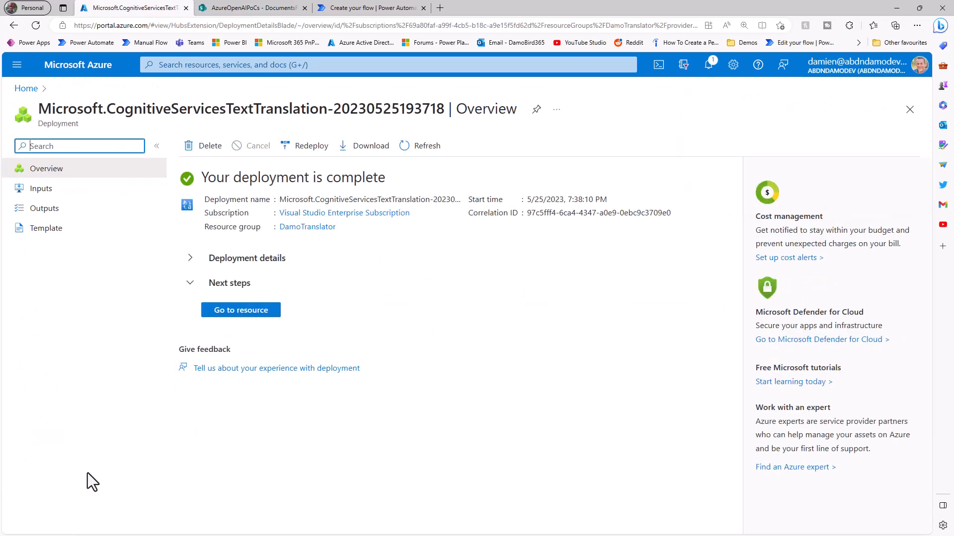
Step: Enable the system-assigned managed identity on the DamoTranslate resource and save it
{"action": "left_click", "coordinate": [237, 311]}
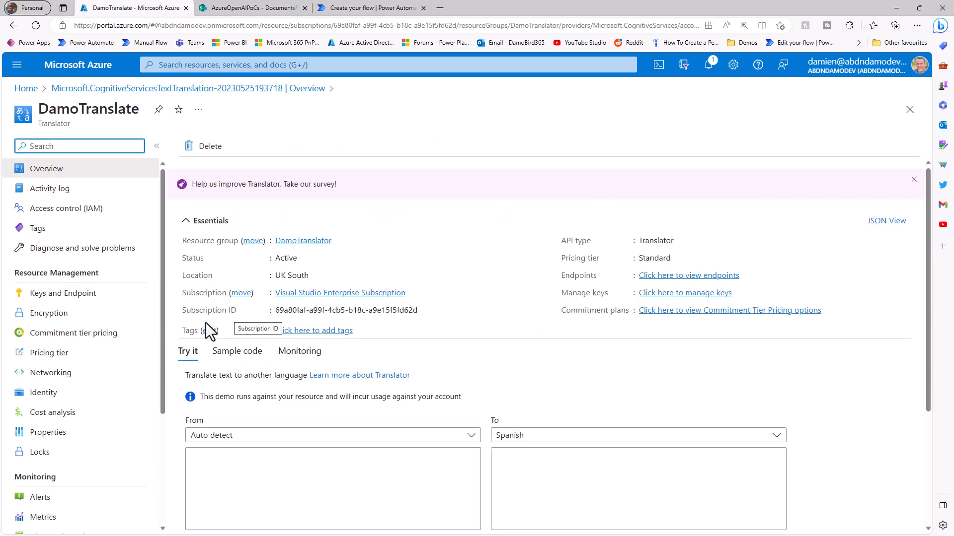
{"action": "left_click", "coordinate": [57, 397]}
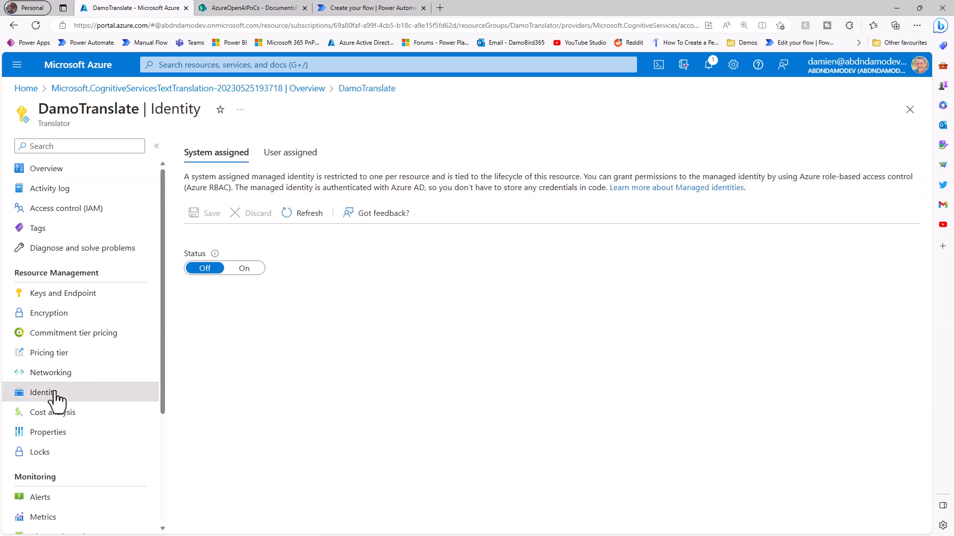
{"action": "left_click", "coordinate": [246, 270]}
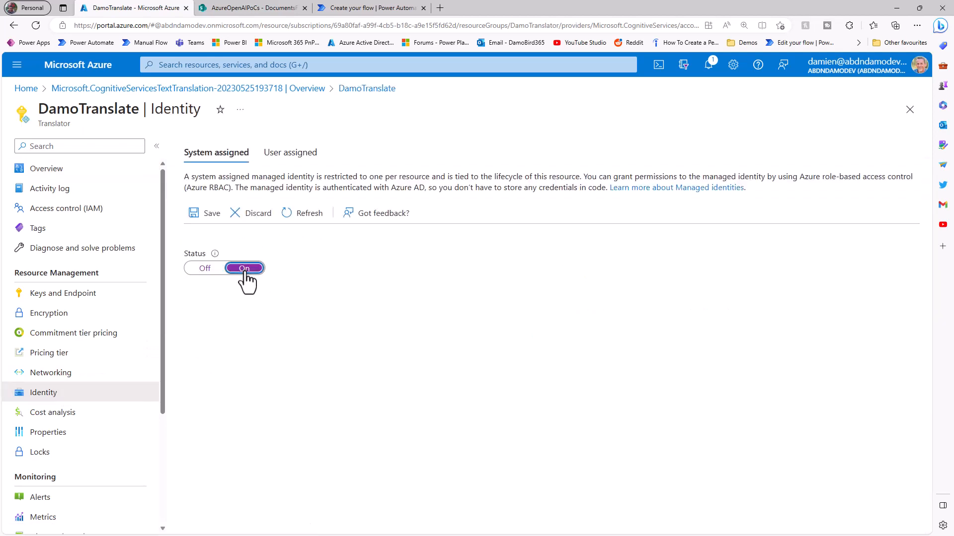
{"action": "left_click", "coordinate": [208, 214]}
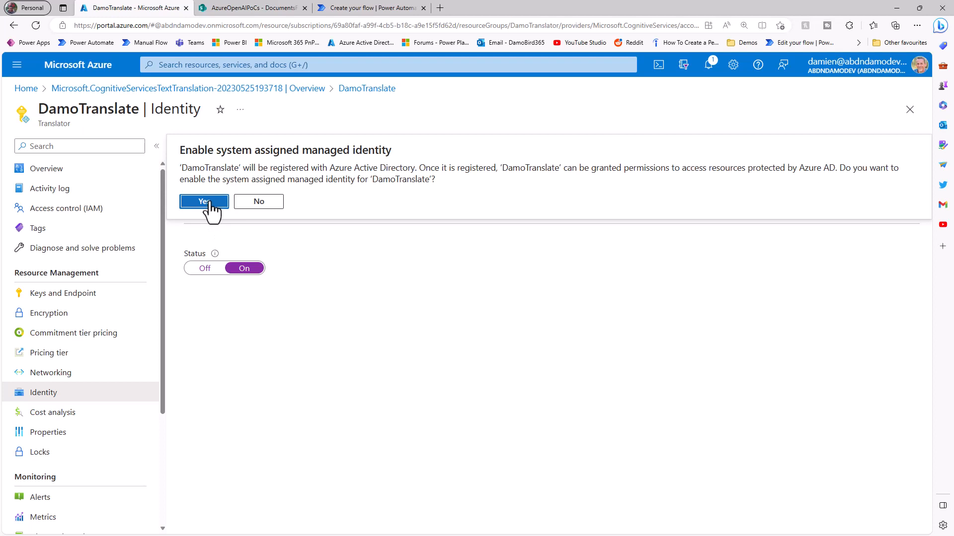
{"action": "left_click", "coordinate": [211, 203]}
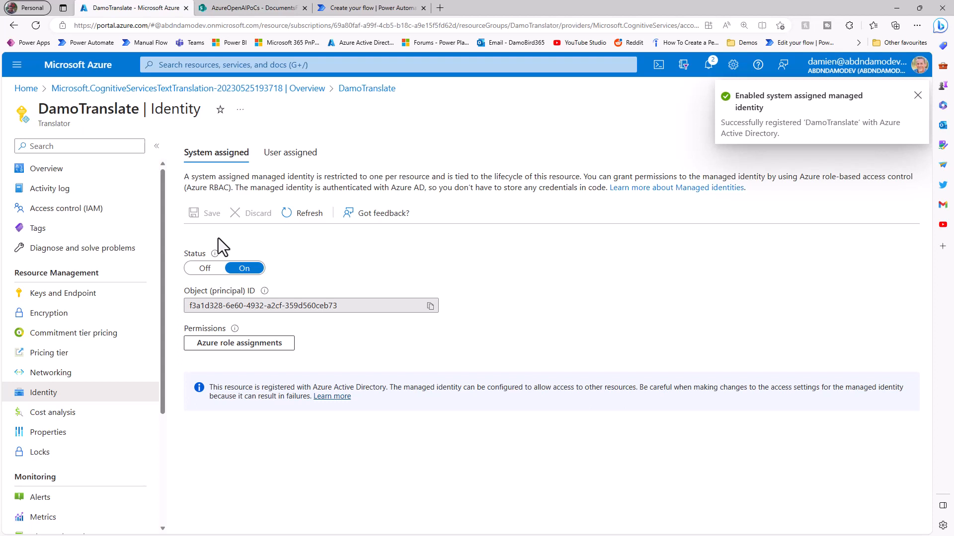
Step: Review the translator's Keys and Endpoint, then return to the portal home
{"action": "left_click", "coordinate": [74, 298]}
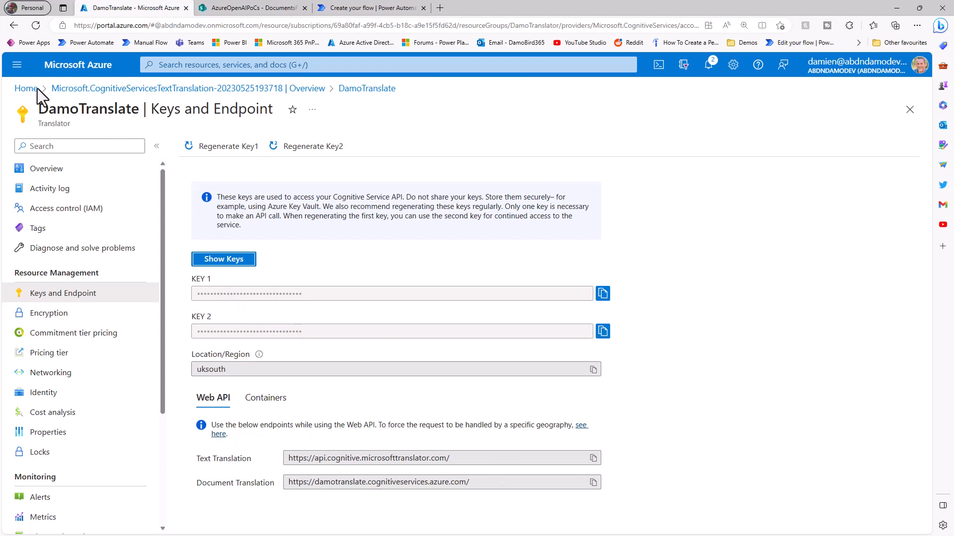
{"action": "left_click", "coordinate": [25, 89]}
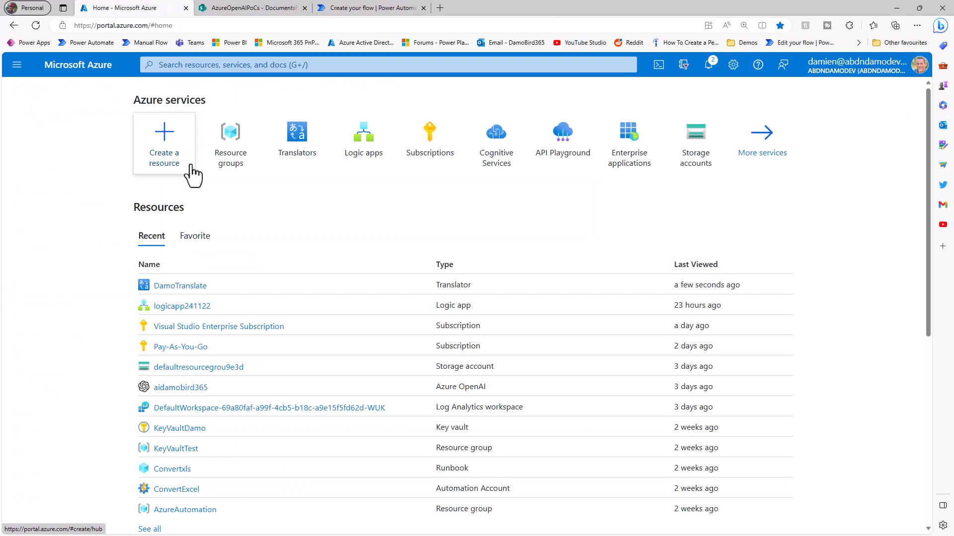
Step: Begin creating a new storage account from the Marketplace
{"action": "left_click", "coordinate": [169, 138]}
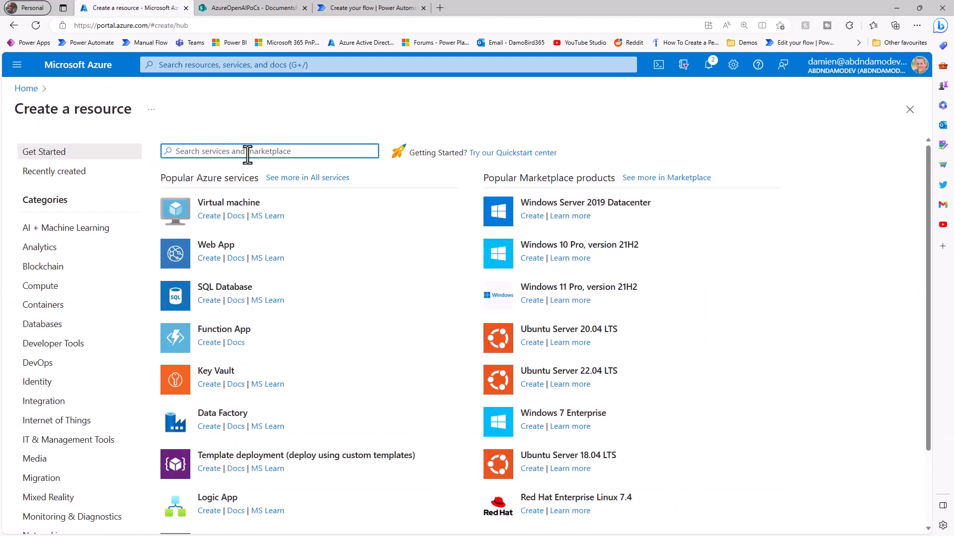
{"action": "type", "text": "storag"}
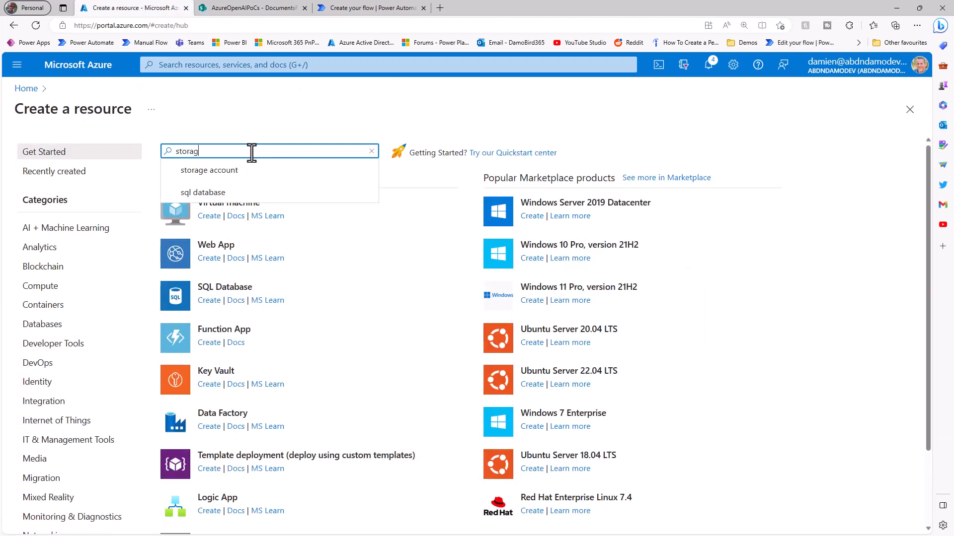
{"action": "type", "text": "e"}
{"action": "key", "text": "Return"}
{"action": "left_click", "coordinate": [171, 284]}
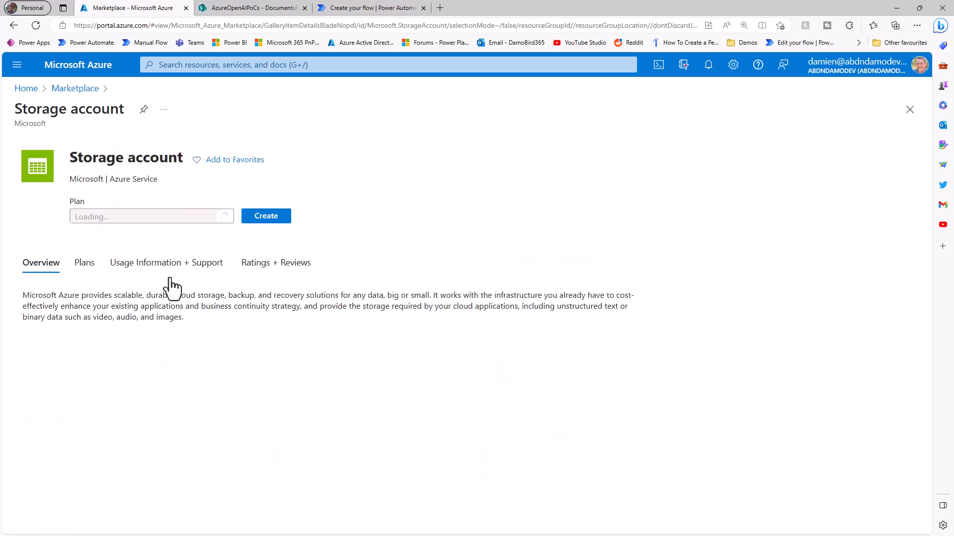
{"action": "left_click", "coordinate": [265, 236]}
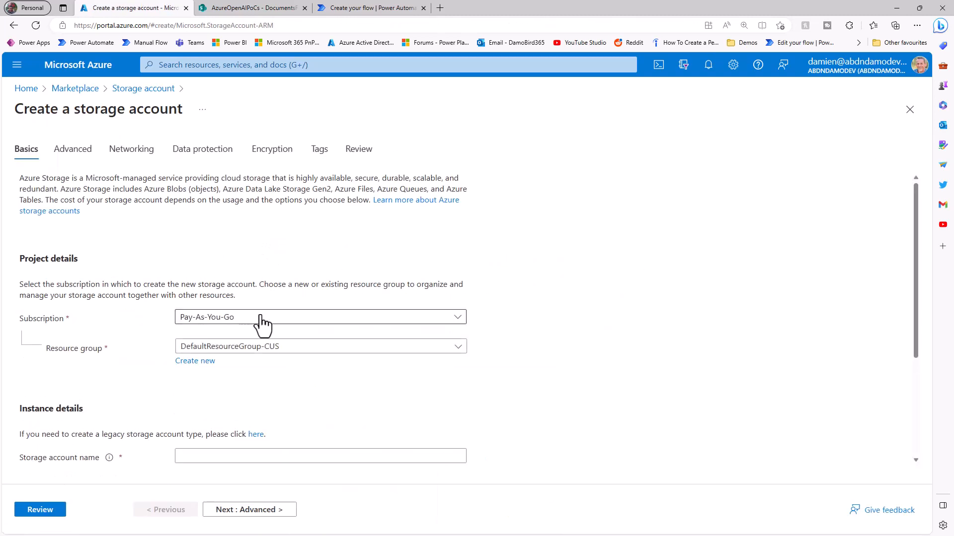
Step: Use the Visual Studio Enterprise subscription, group DamoTranslator, name damobird365storage, and create it
{"action": "left_click", "coordinate": [261, 319]}
{"action": "left_click", "coordinate": [228, 403]}
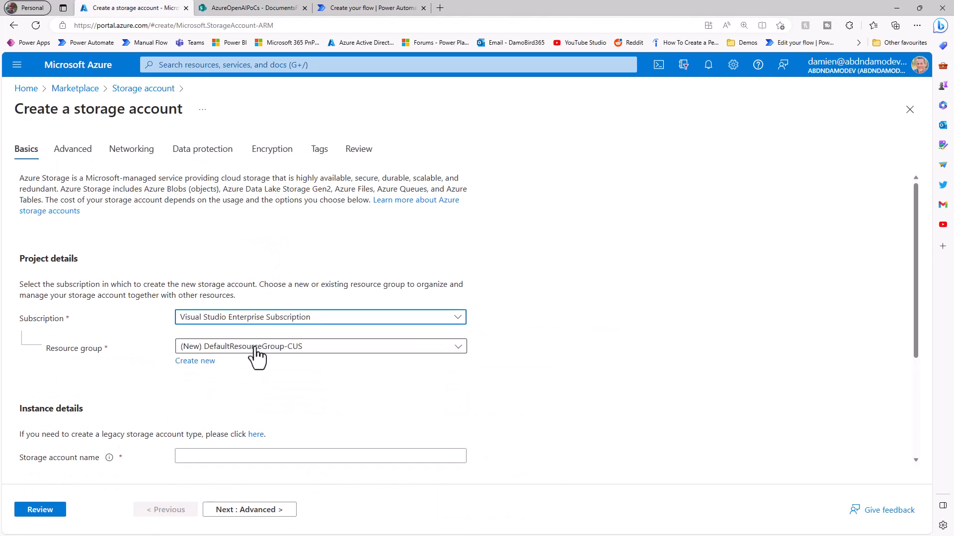
{"action": "left_click", "coordinate": [260, 351]}
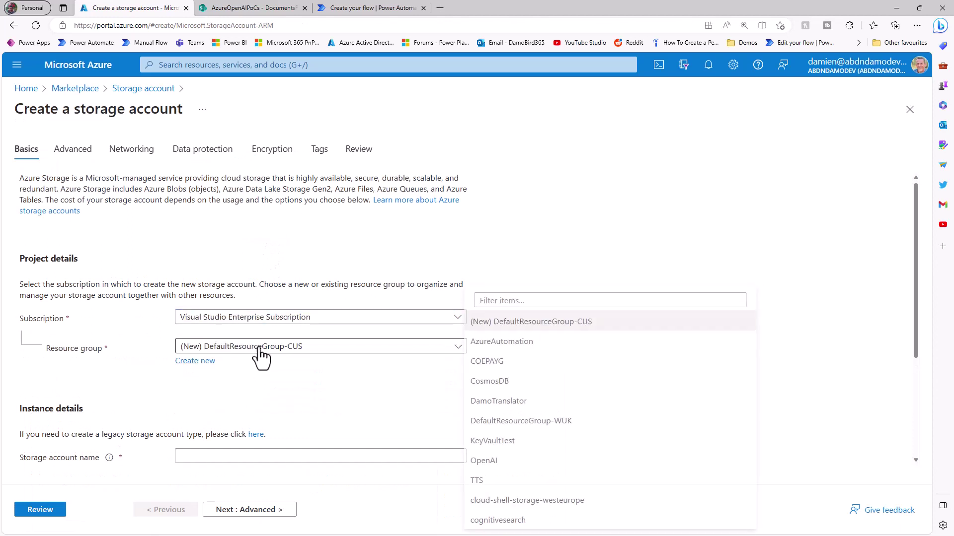
{"action": "left_click", "coordinate": [514, 403]}
{"action": "scroll", "coordinate": [264, 453], "scroll_direction": "down", "scroll_amount": 1}
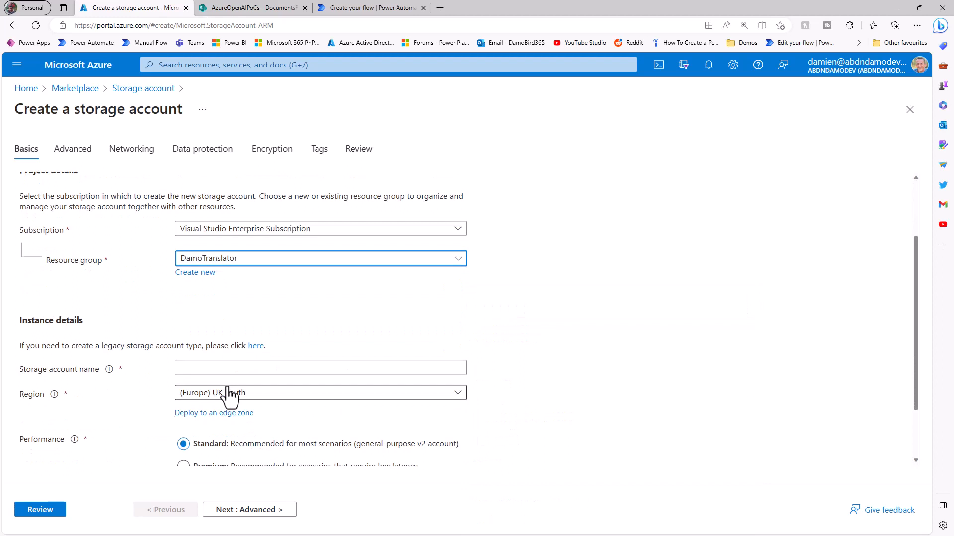
{"action": "left_click", "coordinate": [222, 368]}
{"action": "type", "text": "damobird365"}
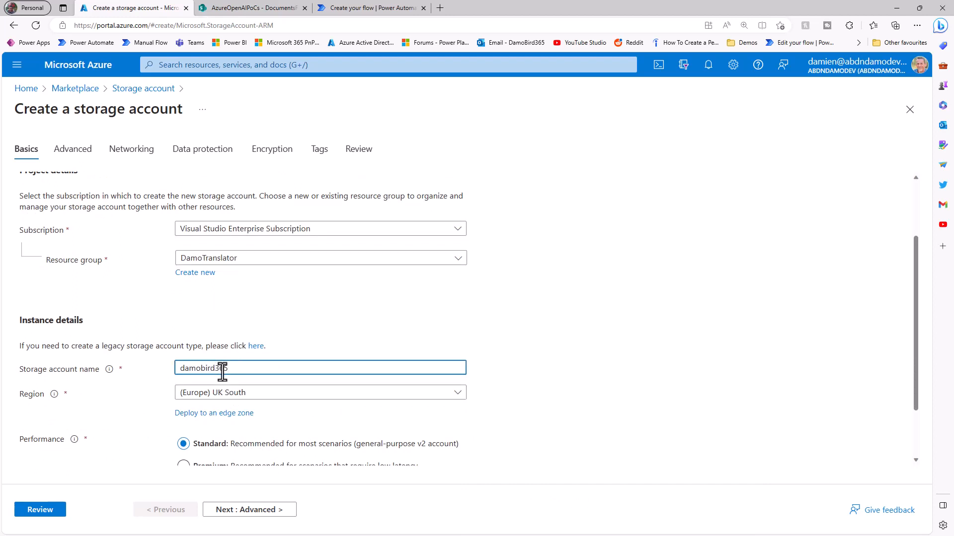
{"action": "type", "text": "s"}
{"action": "type", "text": "torage"}
{"action": "scroll", "coordinate": [333, 389], "scroll_direction": "down", "scroll_amount": 2}
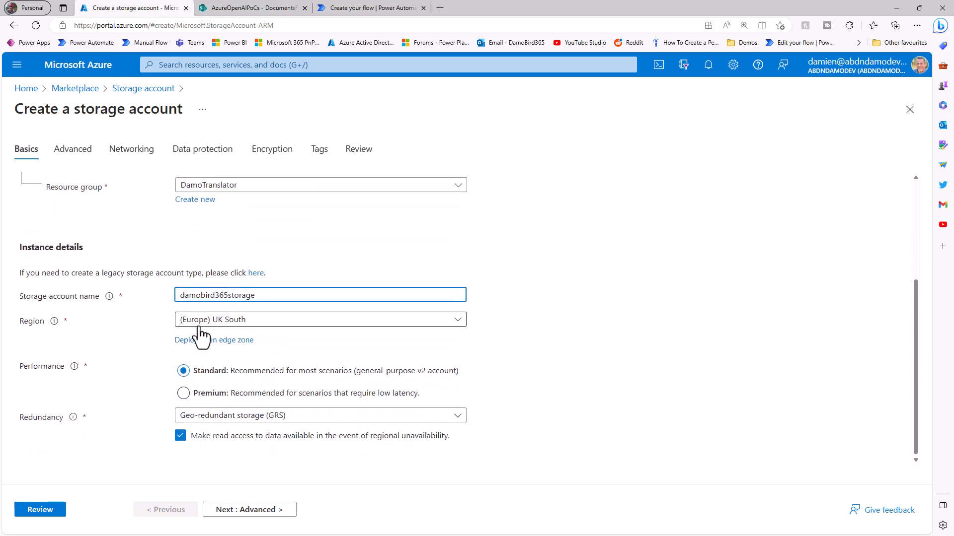
{"action": "left_click", "coordinate": [38, 511]}
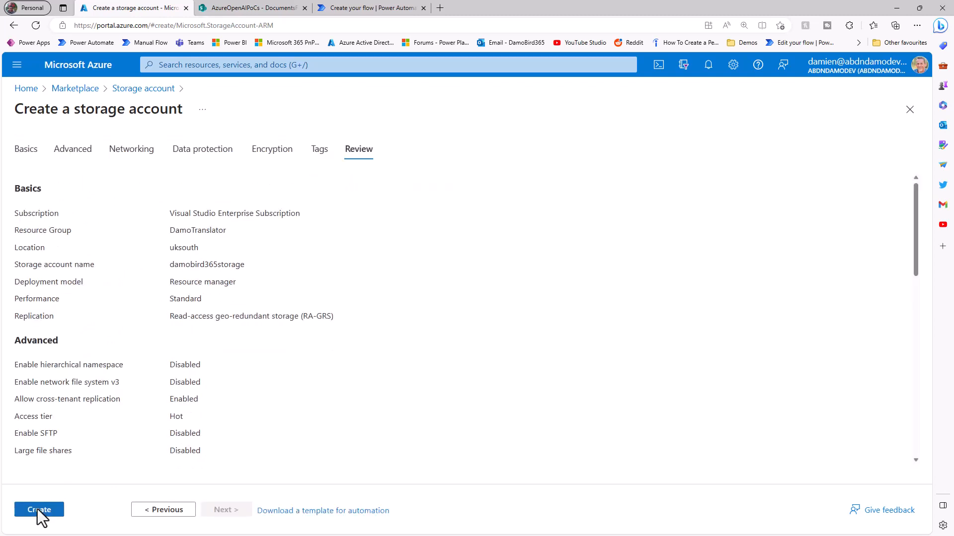
{"action": "left_click", "coordinate": [37, 511]}
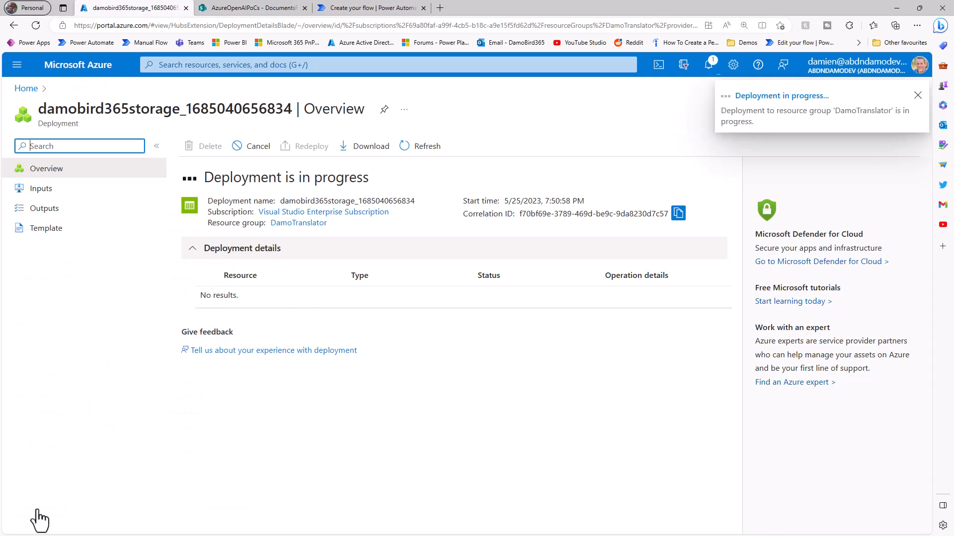
Step: In the new storage account's Containers, create the incoming and converted containers
{"action": "left_click", "coordinate": [251, 295]}
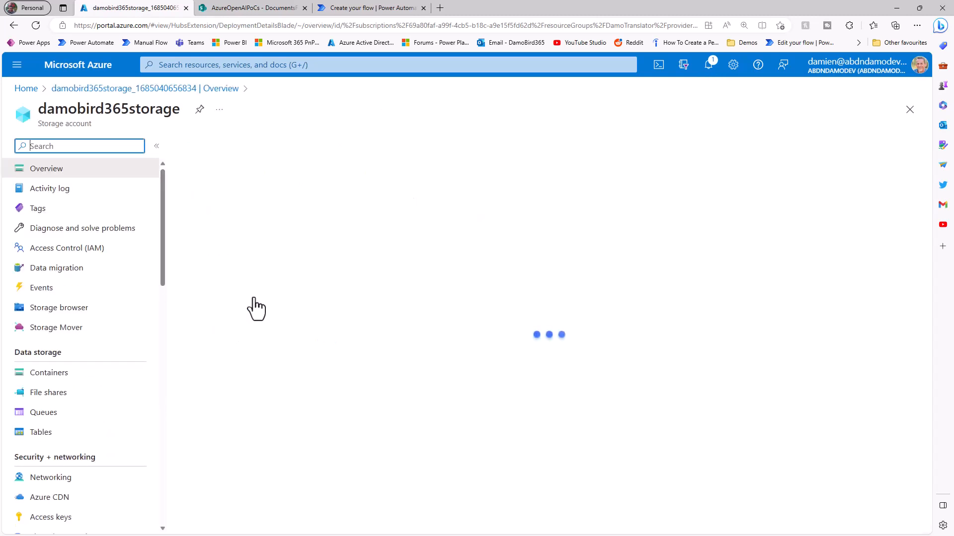
{"action": "left_click", "coordinate": [63, 375]}
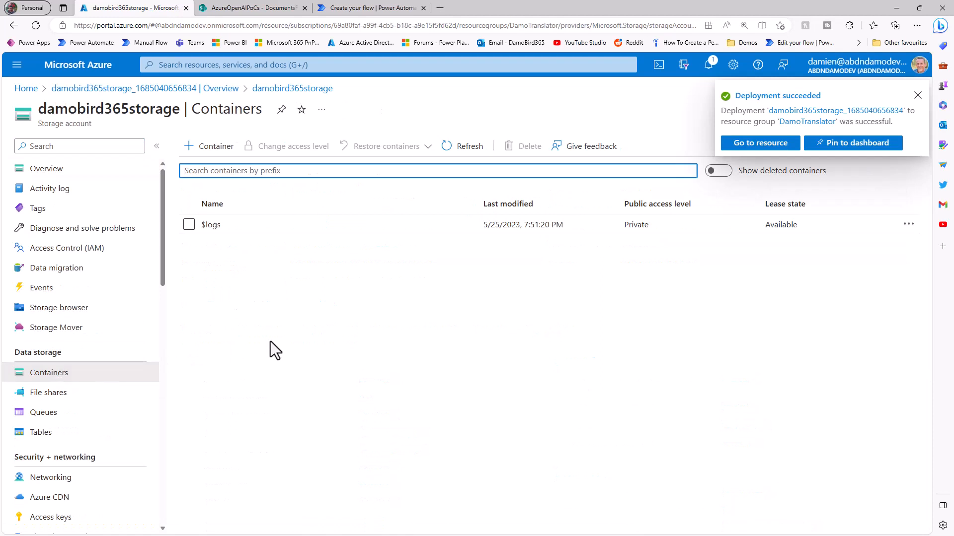
{"action": "left_click", "coordinate": [216, 148]}
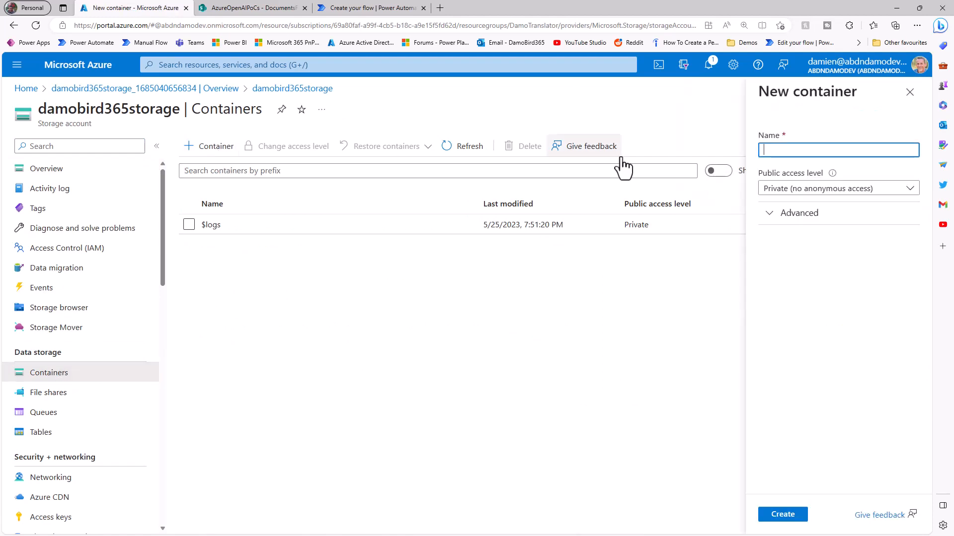
{"action": "type", "text": "incoming"}
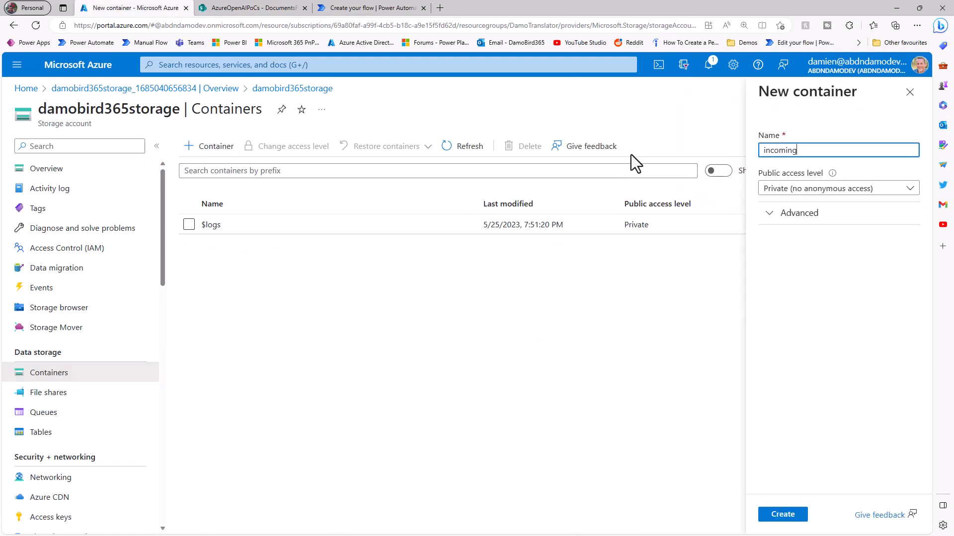
{"action": "left_click", "coordinate": [782, 514]}
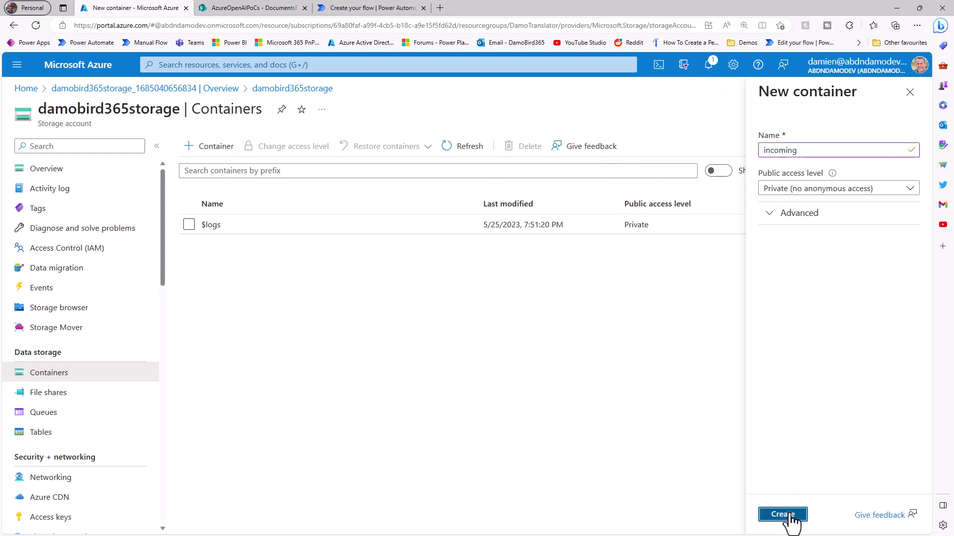
{"action": "left_click", "coordinate": [226, 152]}
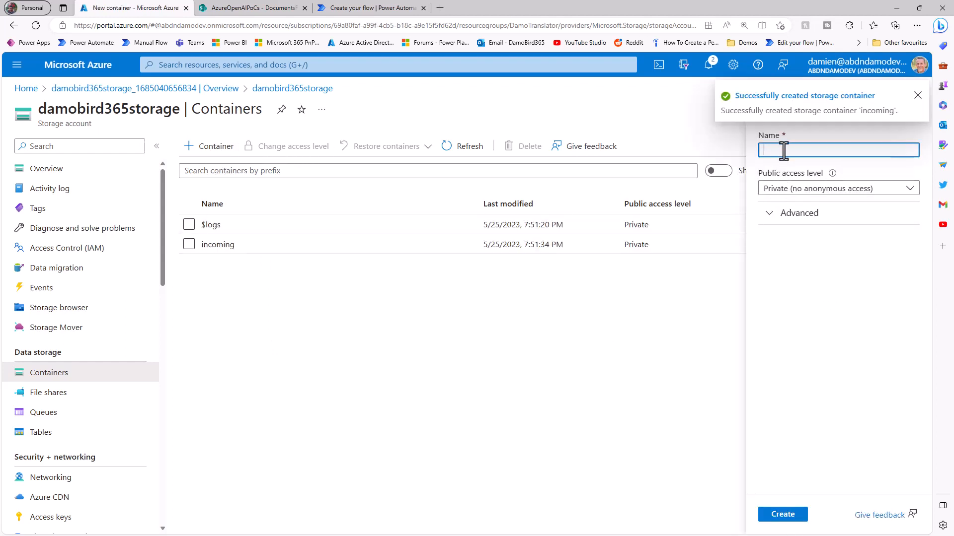
{"action": "type", "text": "converte"}
{"action": "type", "text": "d"}
{"action": "left_click", "coordinate": [781, 514]}
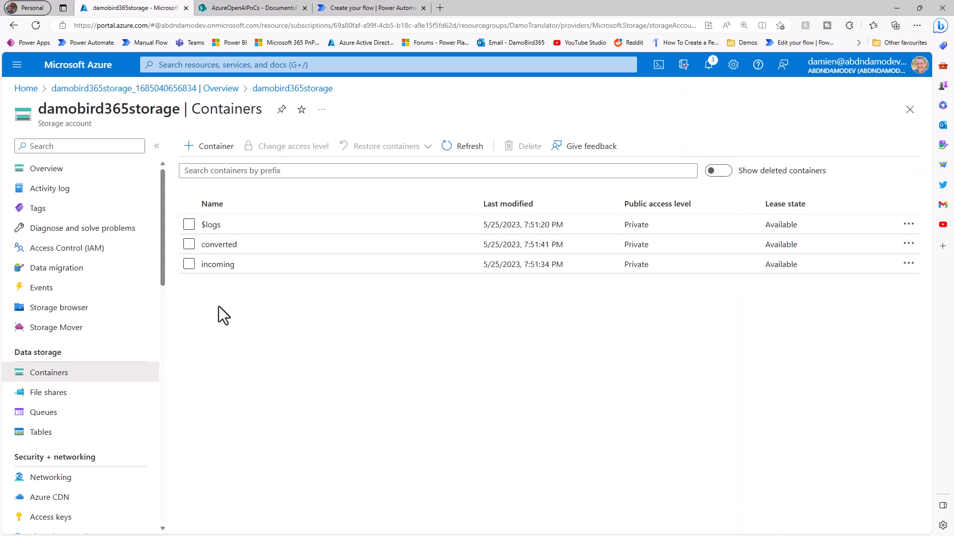
Step: In Access Control (IAM), start a role assignment with the Storage Blob Data Contributor role
{"action": "left_click", "coordinate": [93, 252]}
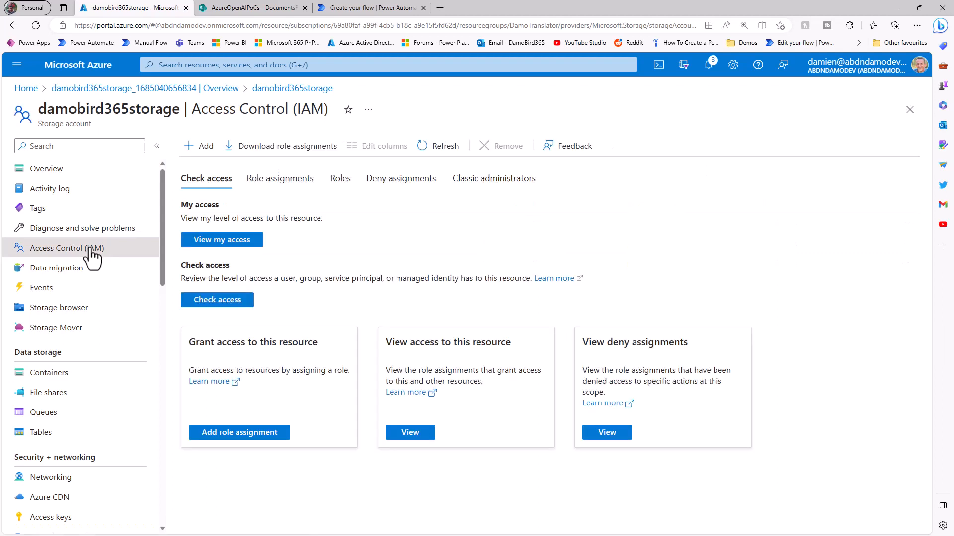
{"action": "left_click", "coordinate": [207, 154]}
{"action": "left_click", "coordinate": [226, 170]}
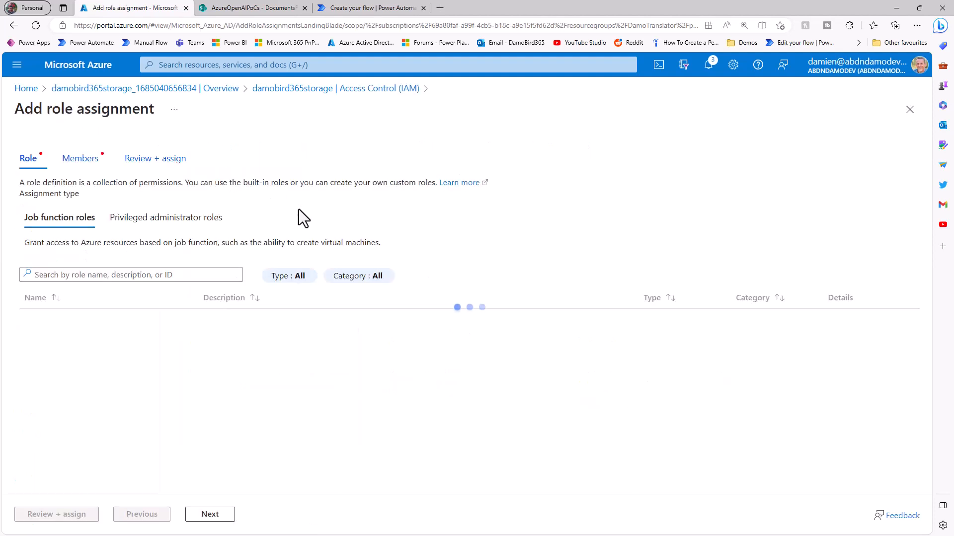
{"action": "left_click", "coordinate": [112, 274]}
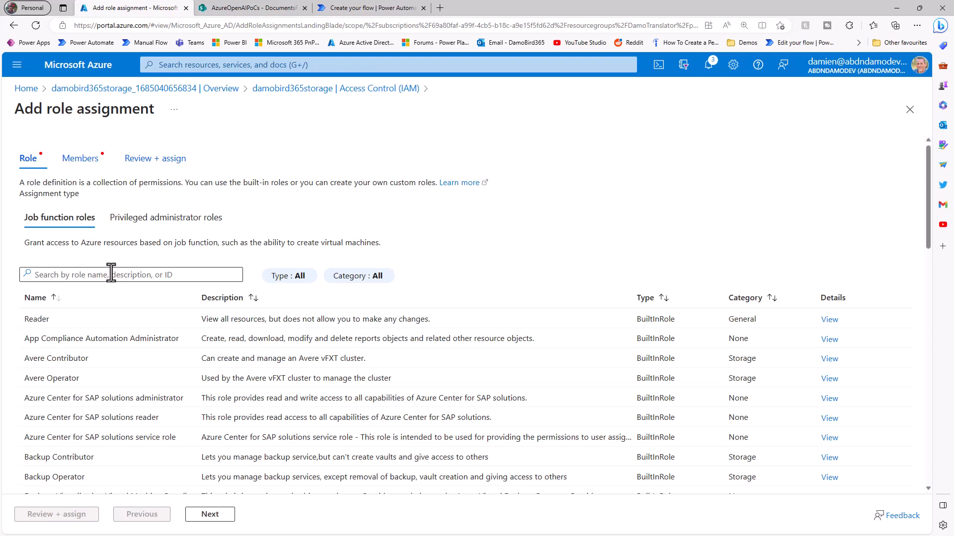
{"action": "type", "text": "contri"}
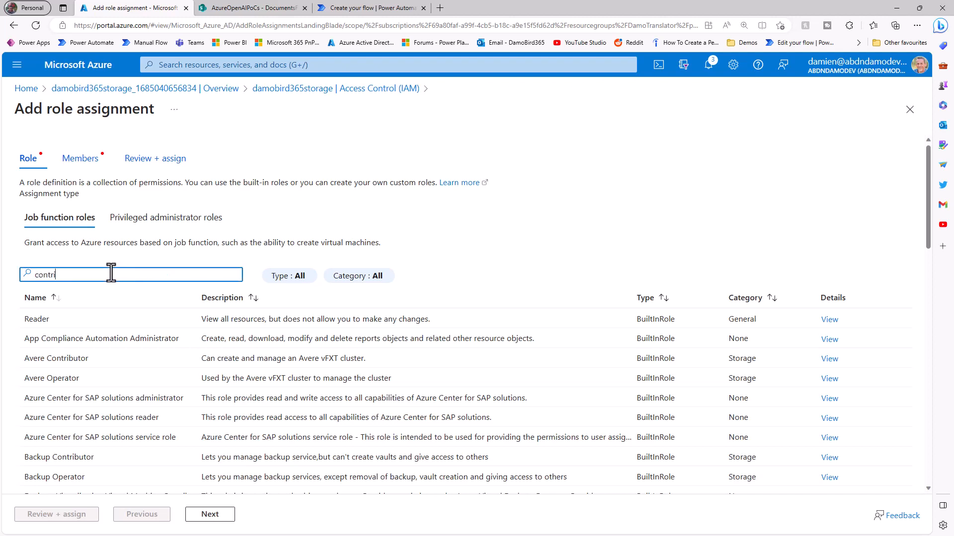
{"action": "type", "text": "butor "}
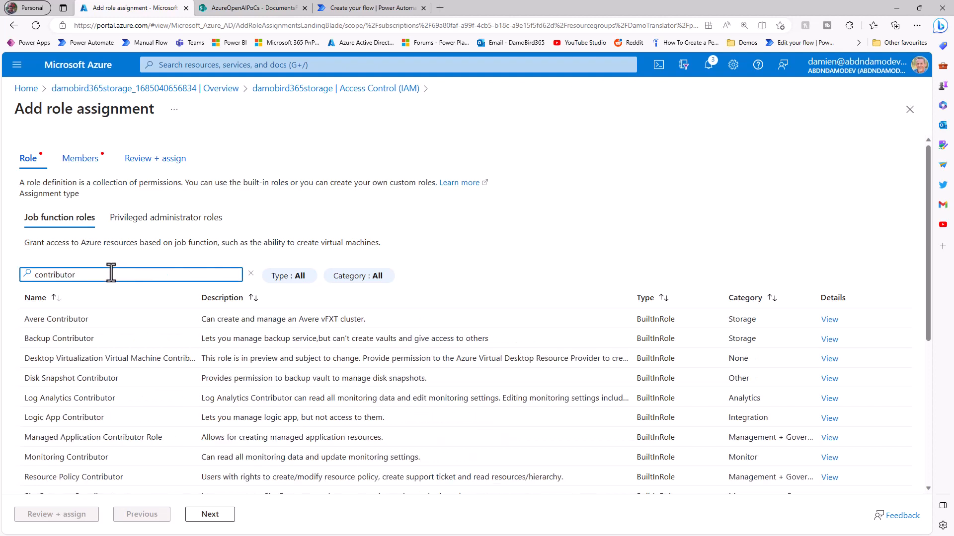
{"action": "type", "text": "blob"}
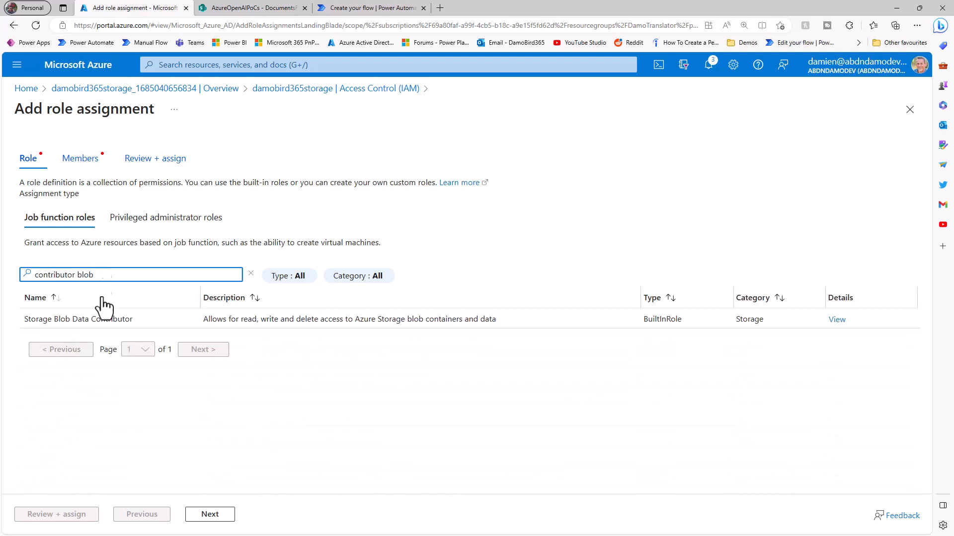
{"action": "left_click", "coordinate": [125, 319]}
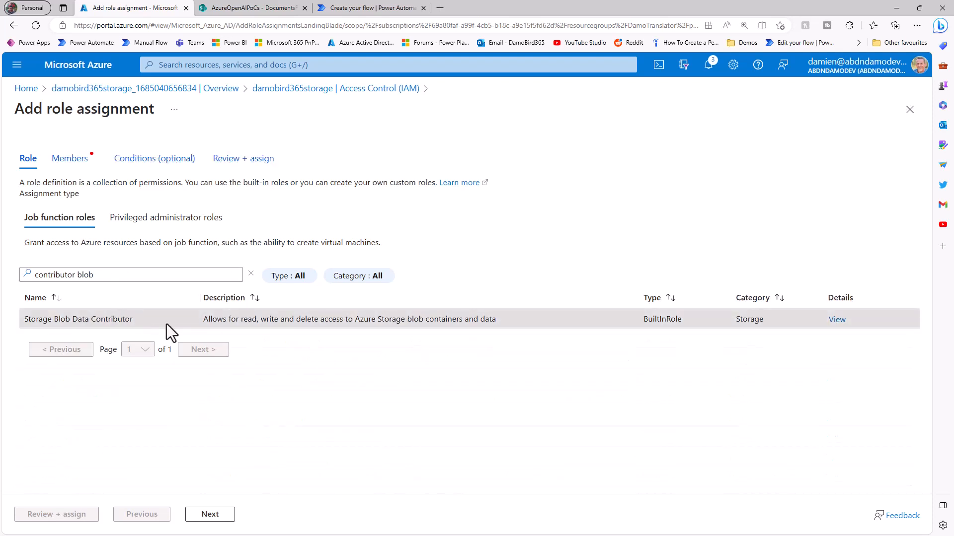
Step: Select the DamoTranslate app as member and submit the role assignment
{"action": "left_click", "coordinate": [68, 159]}
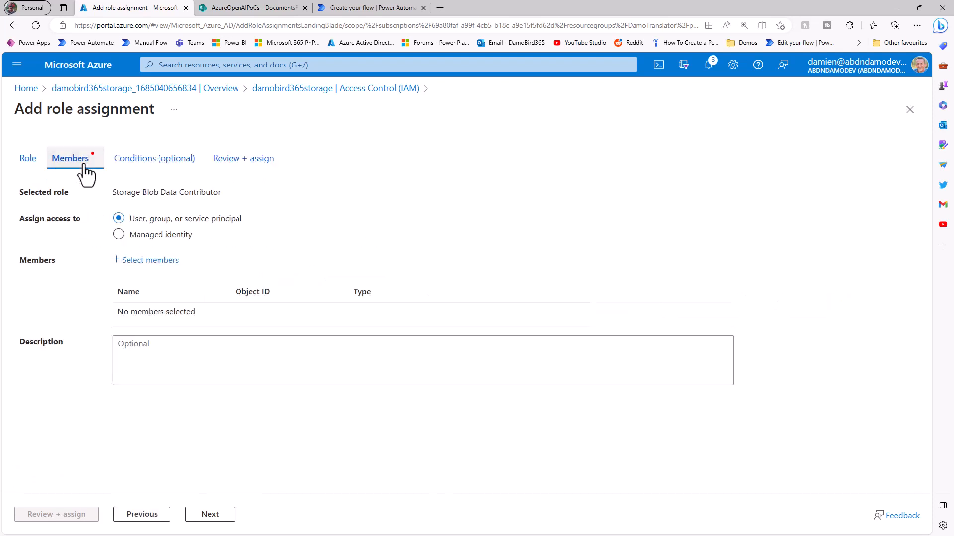
{"action": "left_click", "coordinate": [145, 261]}
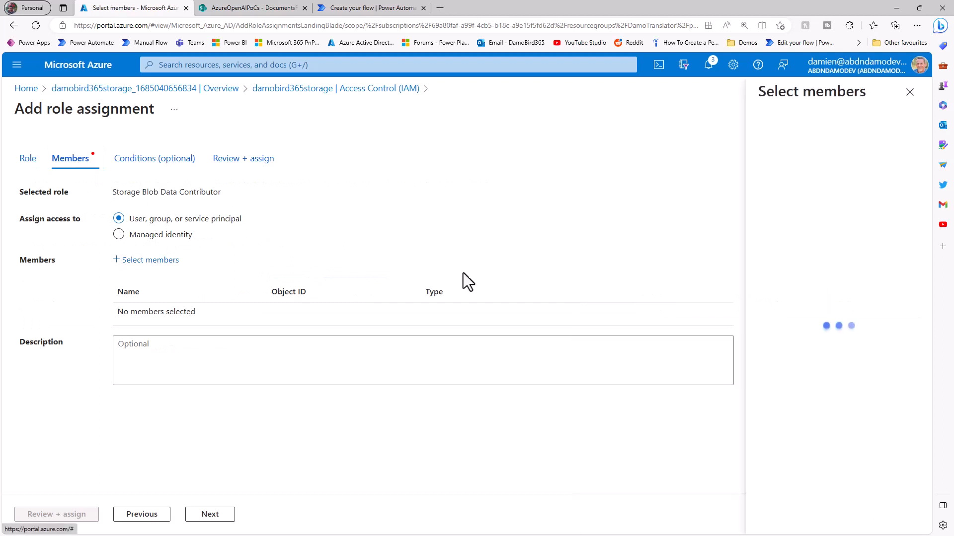
{"action": "type", "text": "damo"}
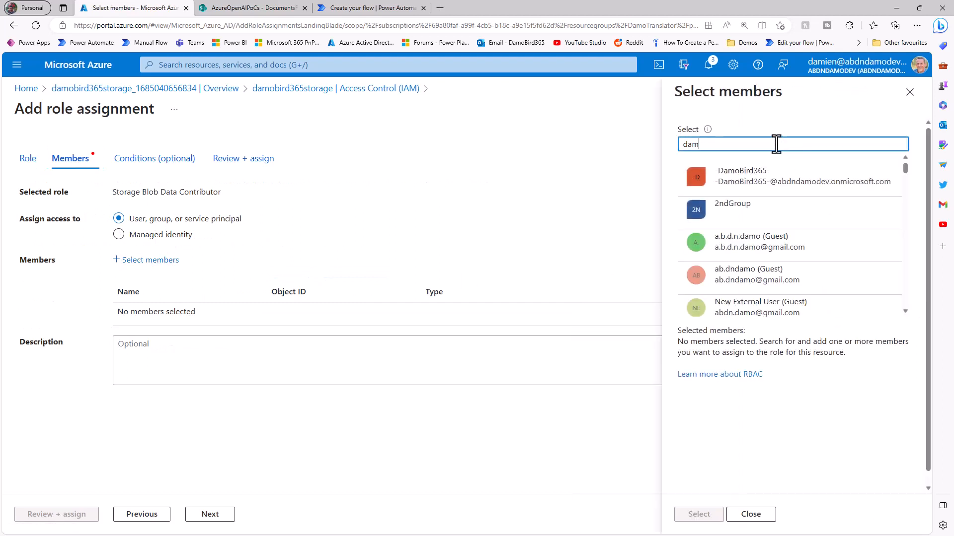
{"action": "scroll", "coordinate": [781, 261], "scroll_direction": "down", "scroll_amount": 3}
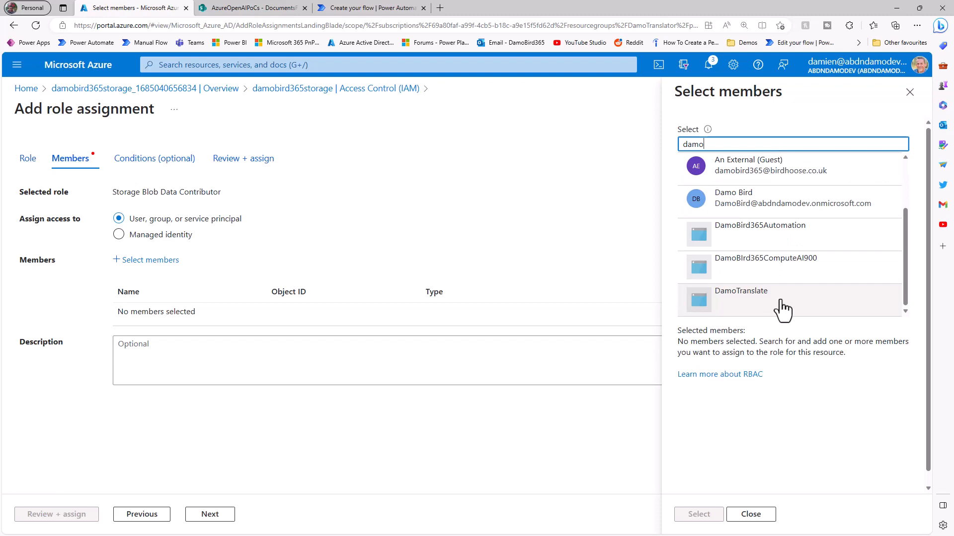
{"action": "left_click", "coordinate": [782, 307]}
{"action": "left_click", "coordinate": [698, 514]}
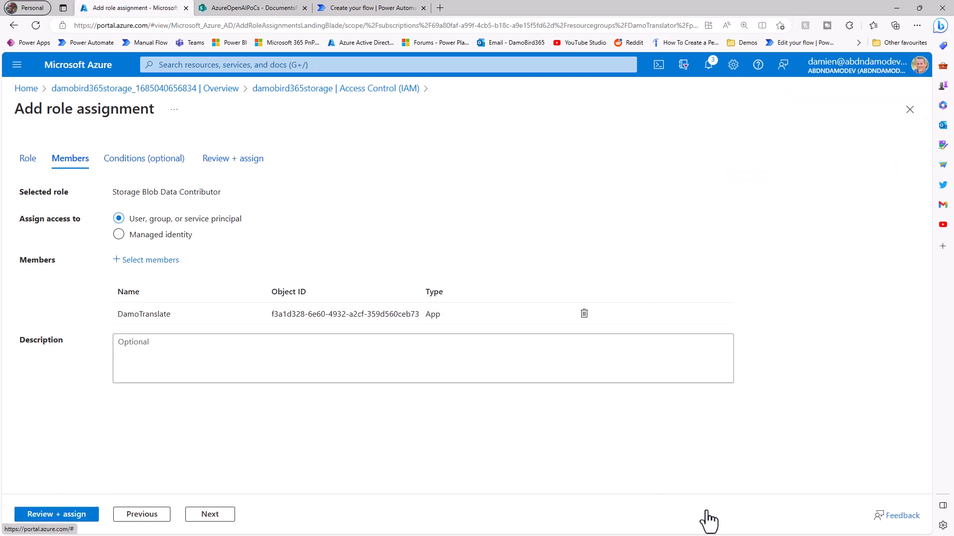
{"action": "left_click", "coordinate": [76, 515]}
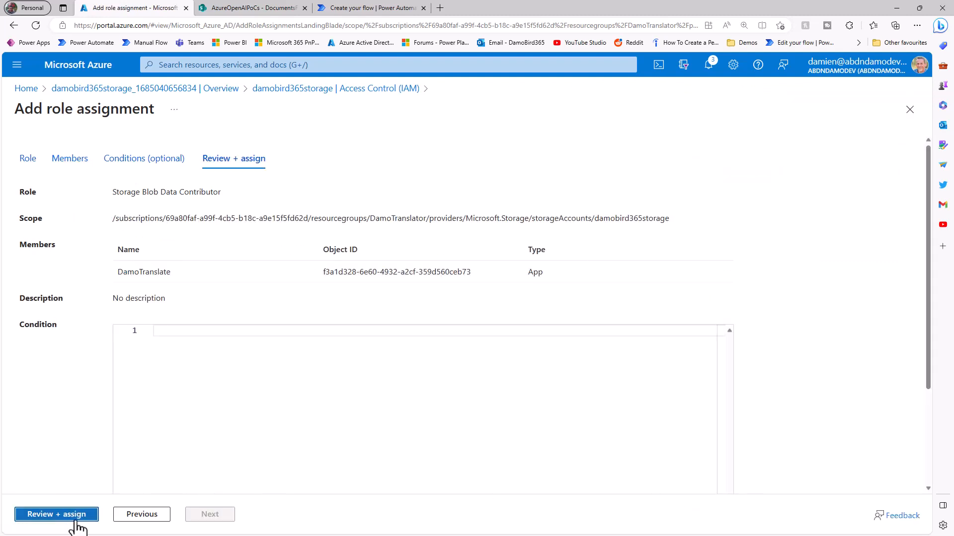
{"action": "left_click", "coordinate": [57, 514]}
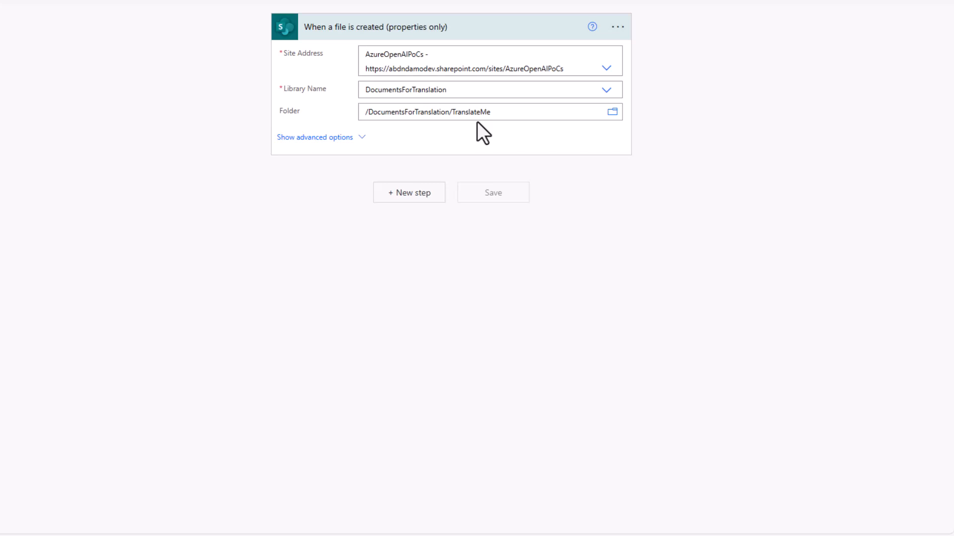
Step: Add a Get file content using path action on the AzureOpenAIPoCs site with the trigger's Full Path
{"action": "left_click", "coordinate": [403, 195]}
{"action": "type", "text": "get"}
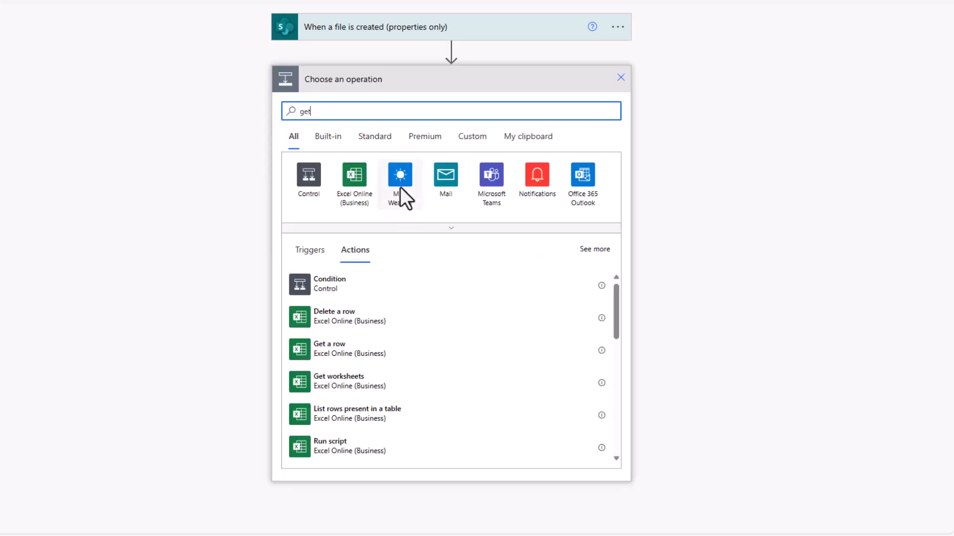
{"action": "type", "text": " file content"}
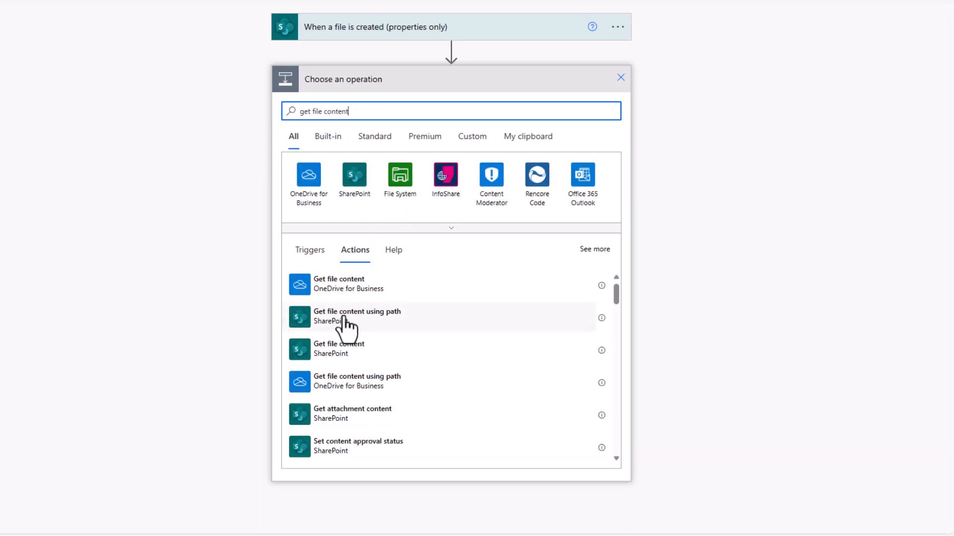
{"action": "left_click", "coordinate": [344, 327]}
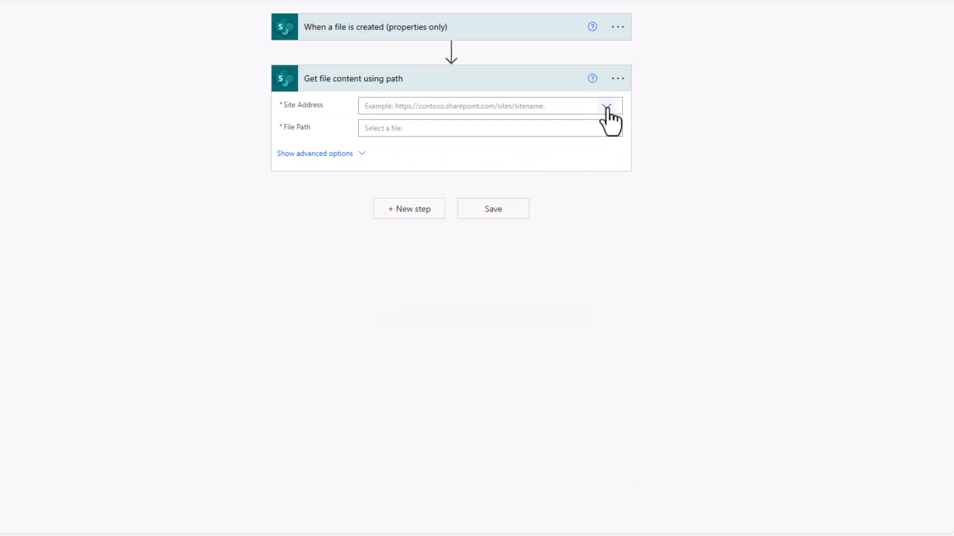
{"action": "left_click", "coordinate": [606, 107]}
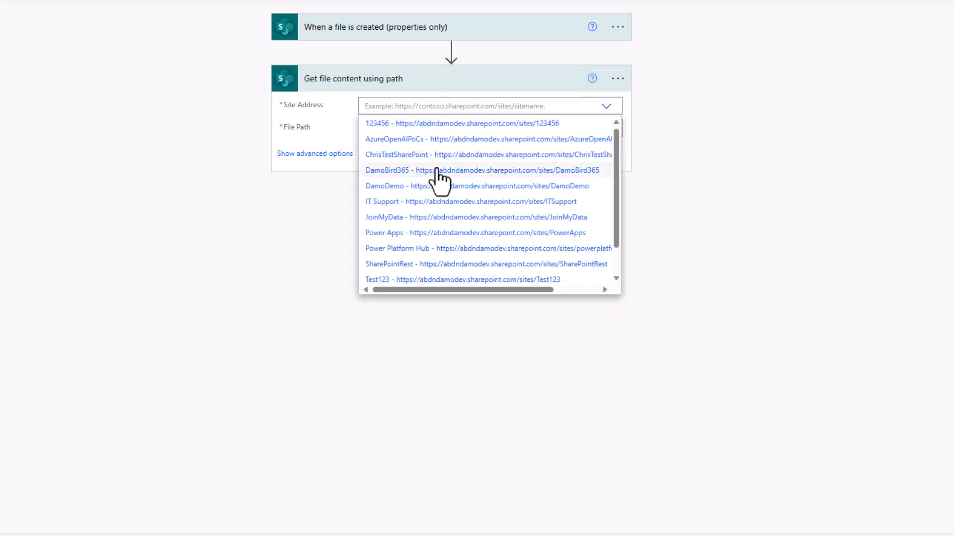
{"action": "left_click", "coordinate": [447, 139]}
{"action": "left_click", "coordinate": [544, 142]}
{"action": "left_click", "coordinate": [723, 233]}
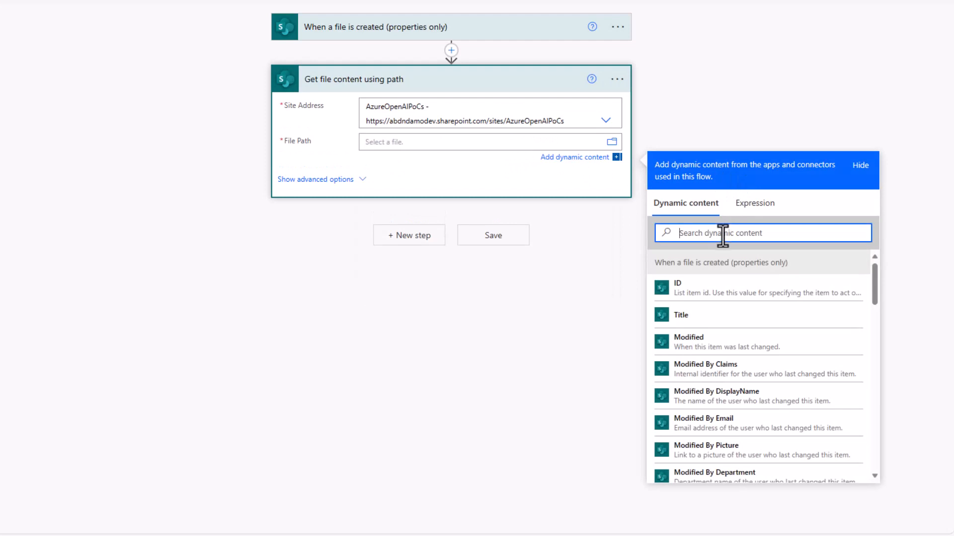
{"action": "type", "text": "Full path"}
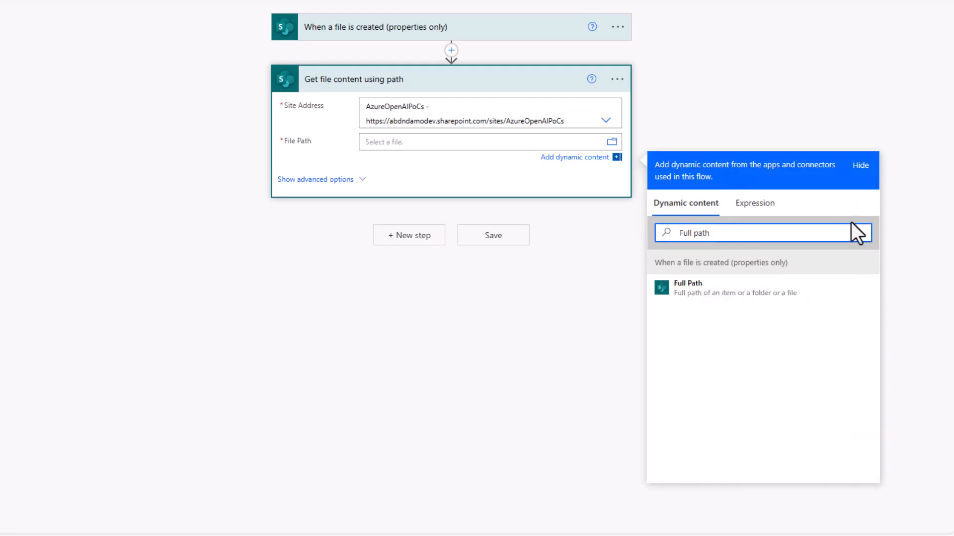
{"action": "left_click", "coordinate": [727, 292]}
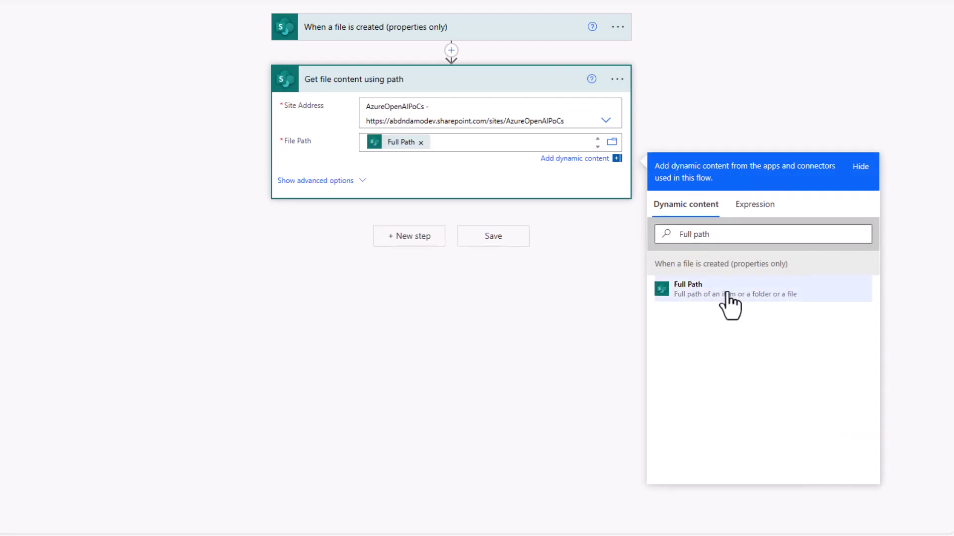
Step: Add a blob storage step authenticated by access key and paste in the account's first key
{"action": "left_click", "coordinate": [410, 237]}
{"action": "type", "text": "create b"}
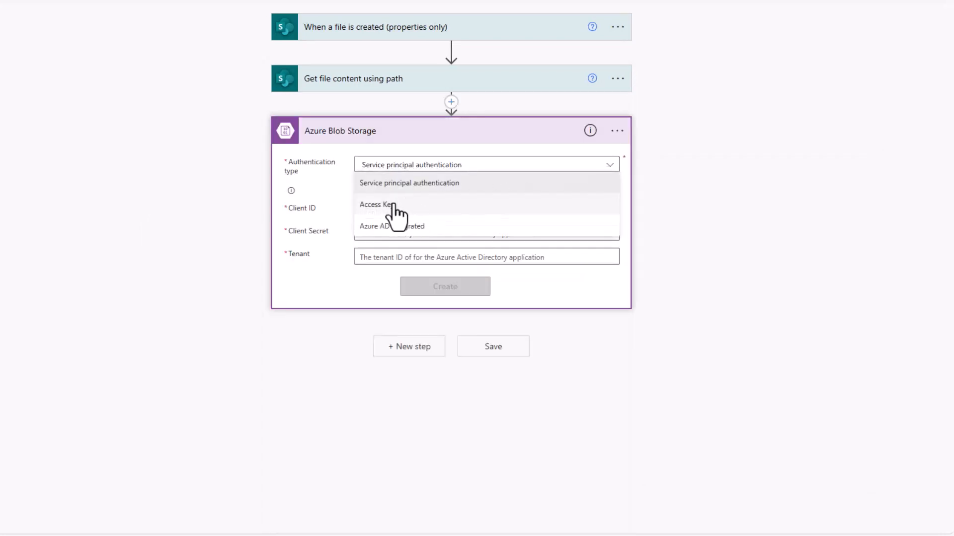
{"action": "left_click", "coordinate": [450, 204]}
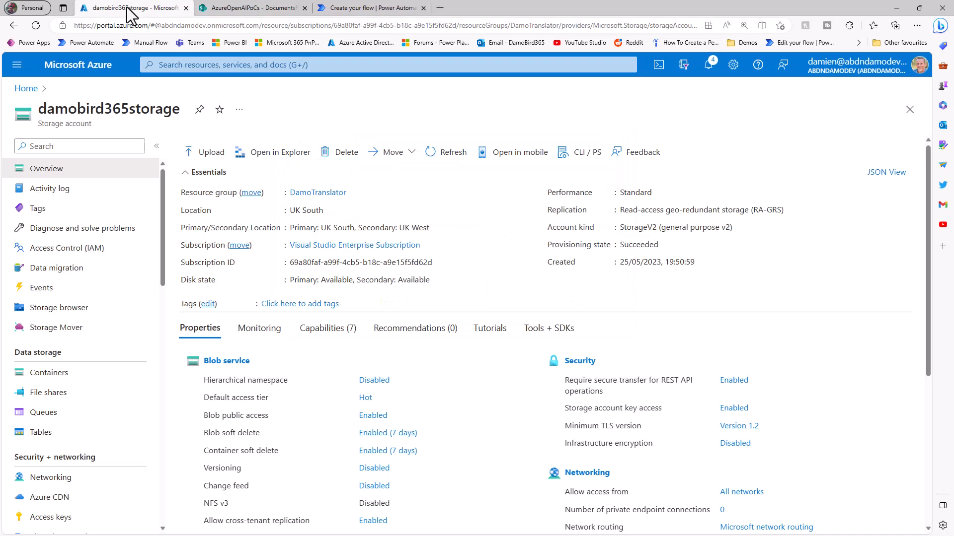
{"action": "scroll", "coordinate": [70, 379], "scroll_direction": "down", "scroll_amount": 2}
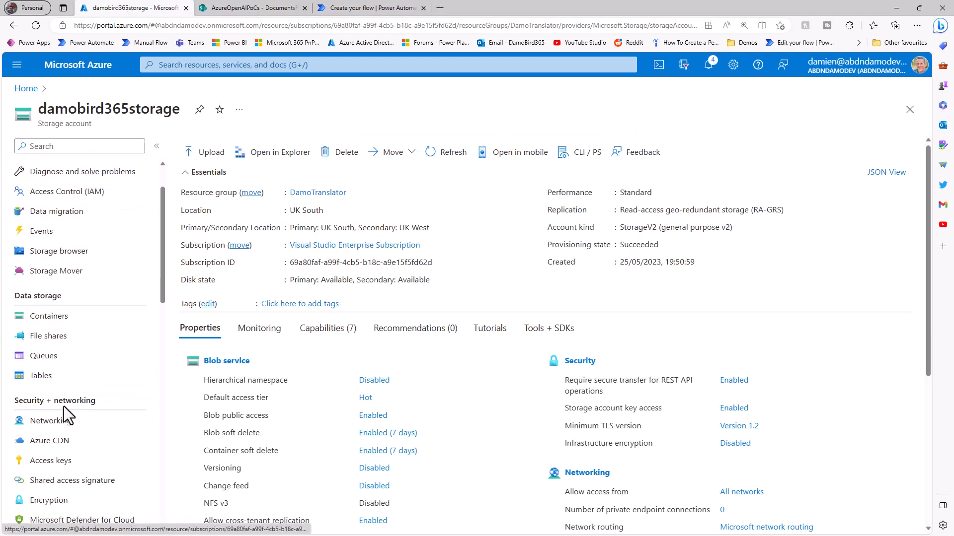
{"action": "left_click", "coordinate": [45, 462]}
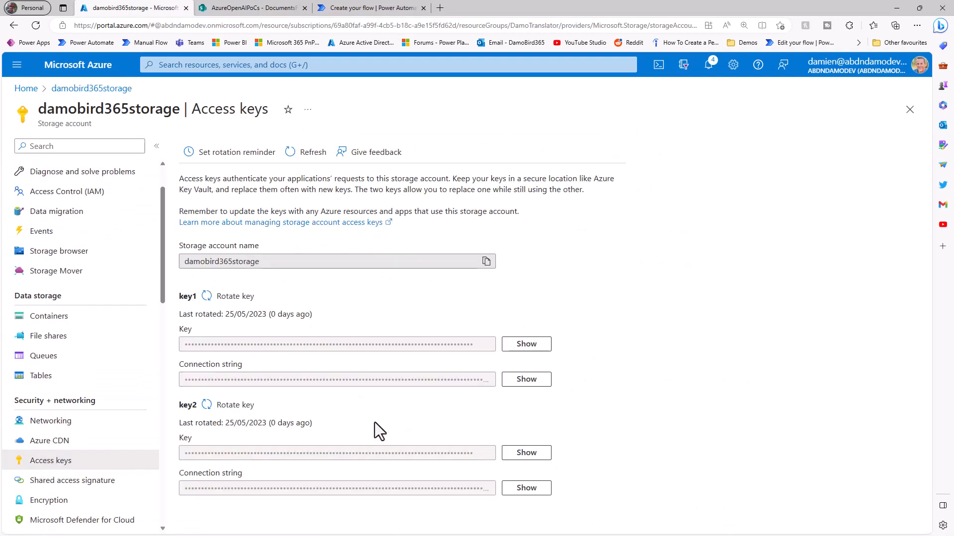
{"action": "left_click", "coordinate": [530, 349]}
{"action": "left_click", "coordinate": [486, 345]}
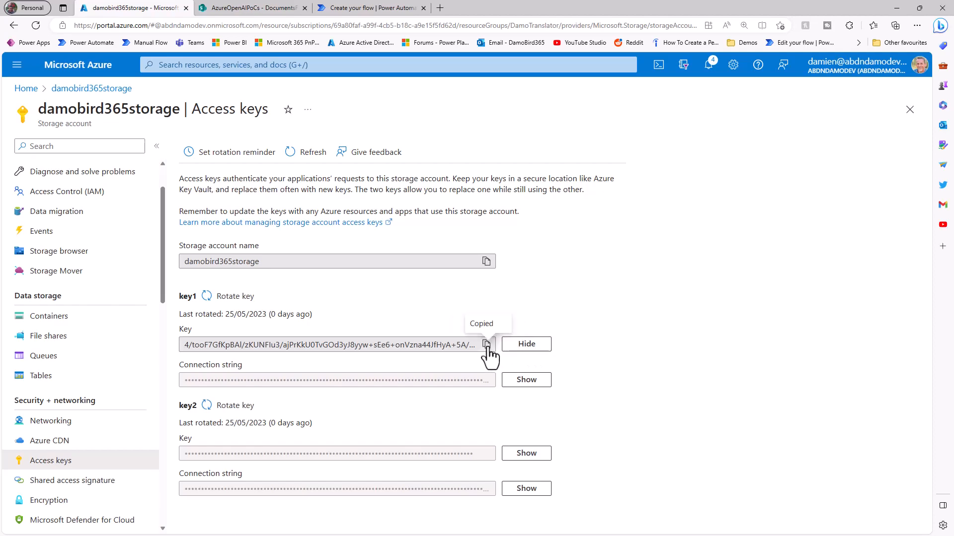
{"action": "left_click", "coordinate": [358, 7]}
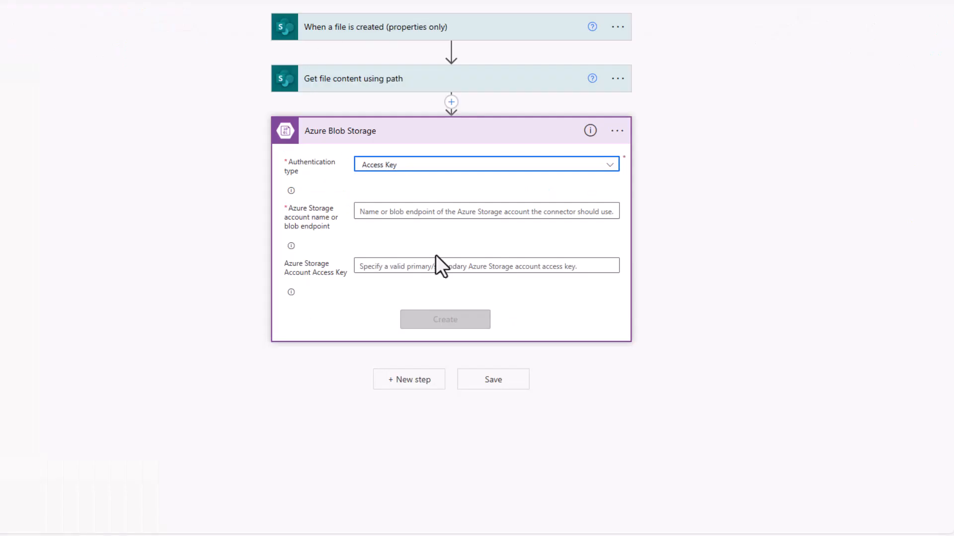
{"action": "left_click", "coordinate": [402, 268]}
{"action": "key", "text": "ctrl+v"}
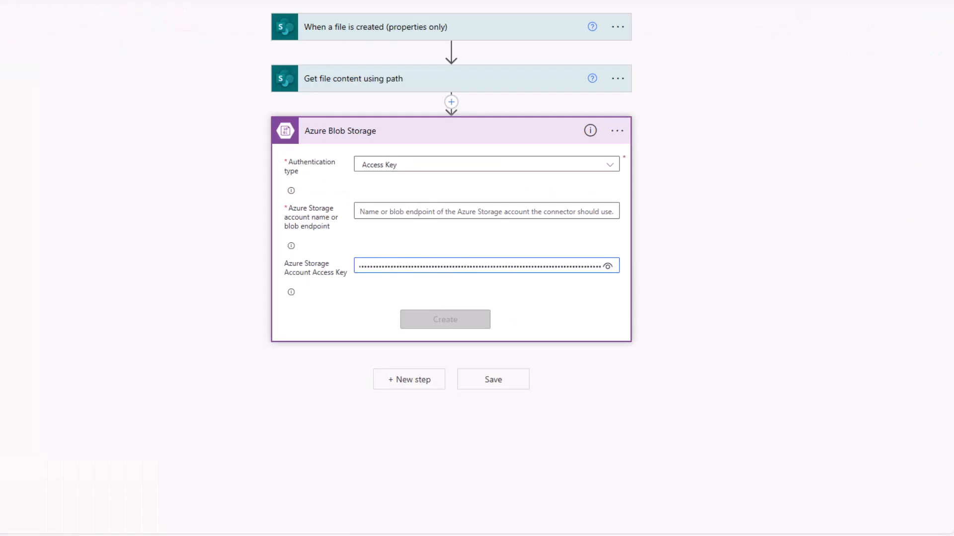
Step: Paste the damobird365storage account name and create the blob storage connection
{"action": "left_click", "coordinate": [149, 9]}
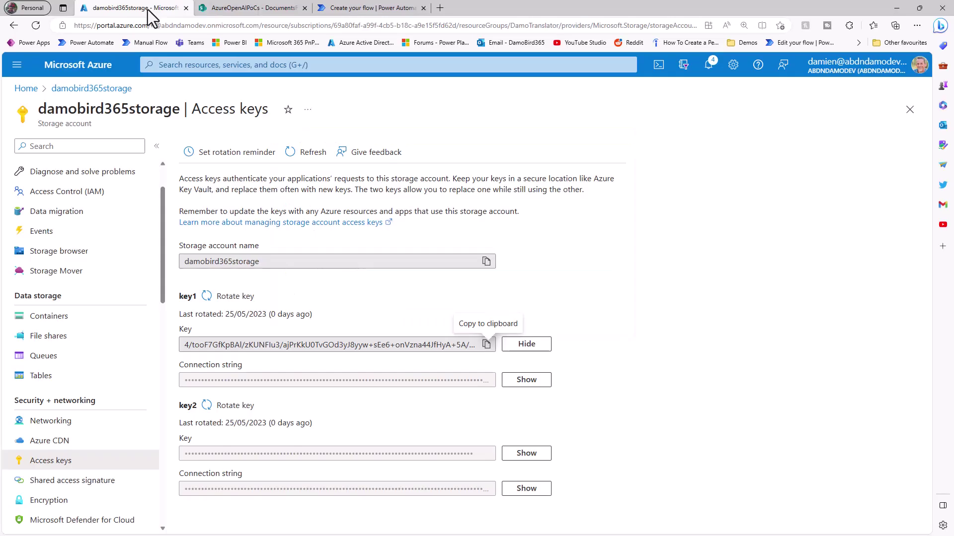
{"action": "left_click", "coordinate": [490, 263]}
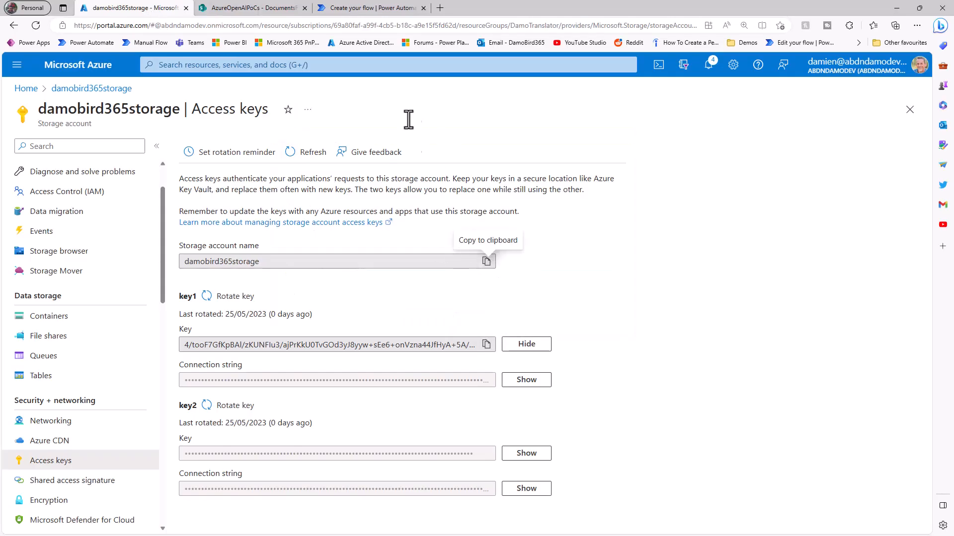
{"action": "left_click", "coordinate": [383, 211]}
{"action": "key", "text": "ctrl+v"}
{"action": "left_click", "coordinate": [457, 322]}
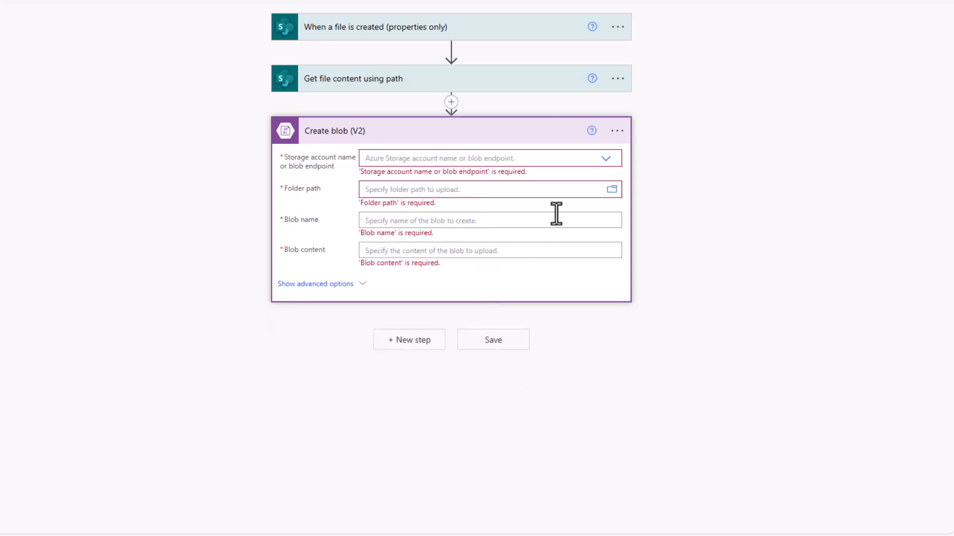
Step: Use the connection's damobird365storage account and pick the /incoming folder as destination
{"action": "left_click", "coordinate": [607, 161]}
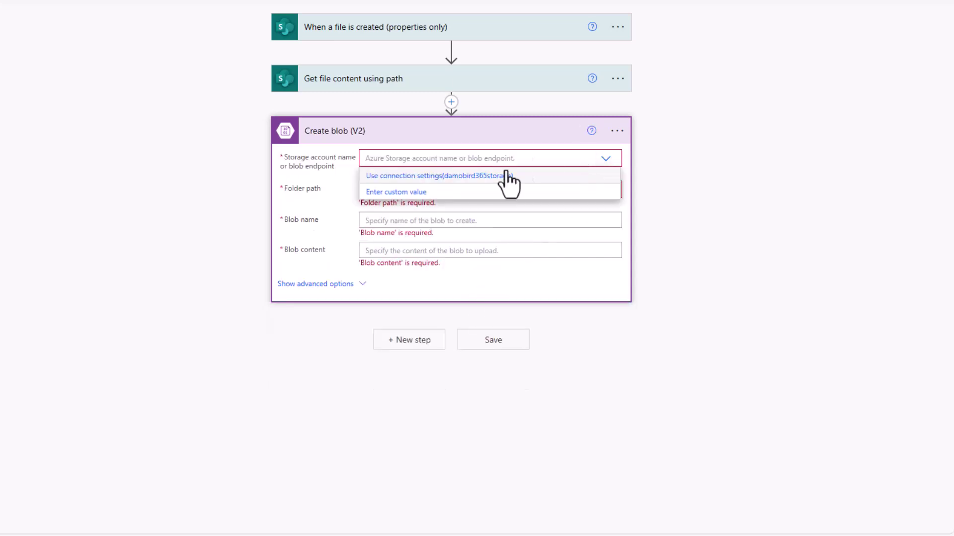
{"action": "left_click", "coordinate": [484, 179]}
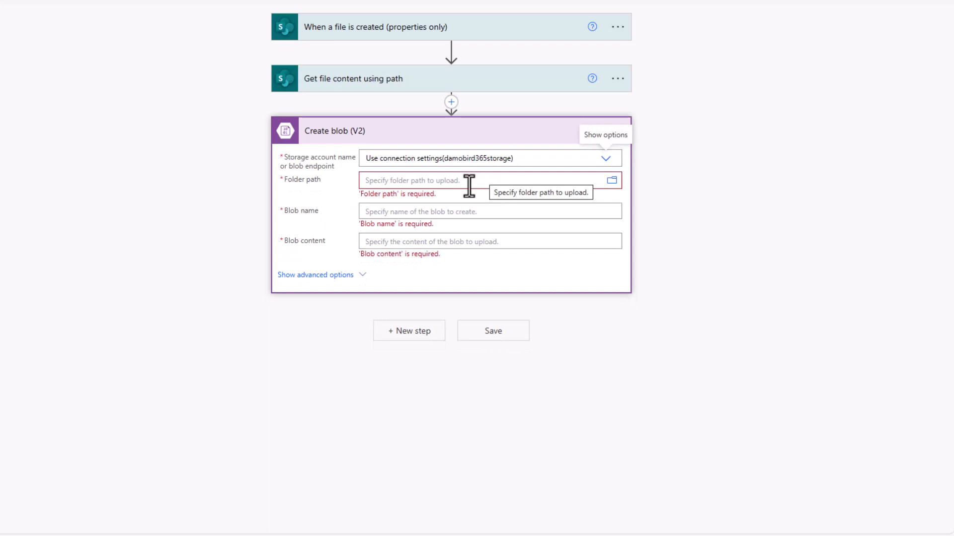
{"action": "left_click", "coordinate": [612, 180]}
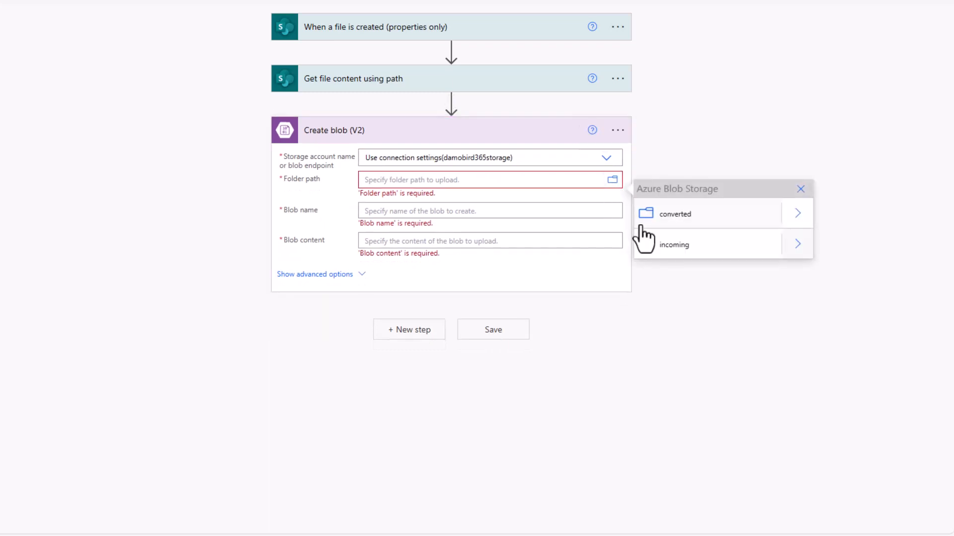
{"action": "left_click", "coordinate": [675, 246]}
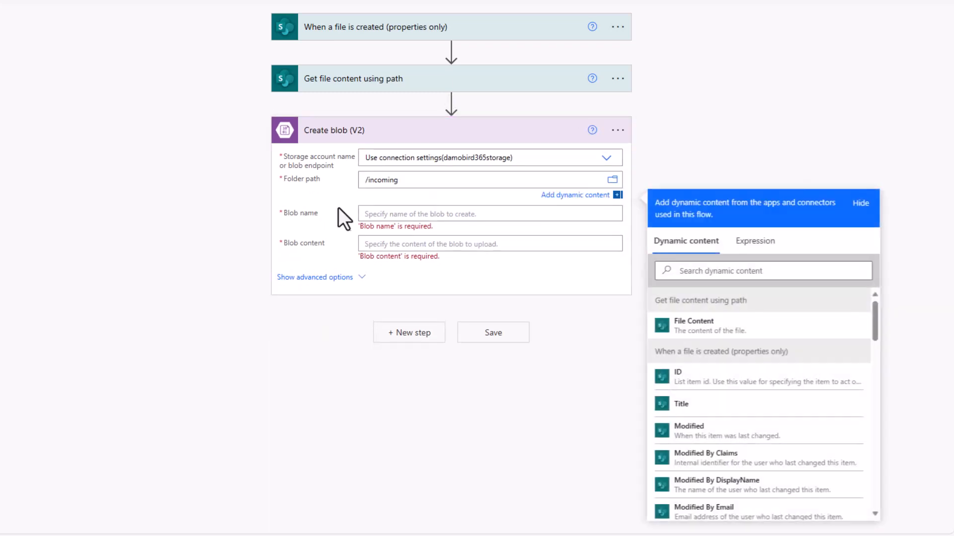
Step: Name the blob with File name with extension and set its content to File Content
{"action": "left_click", "coordinate": [380, 214]}
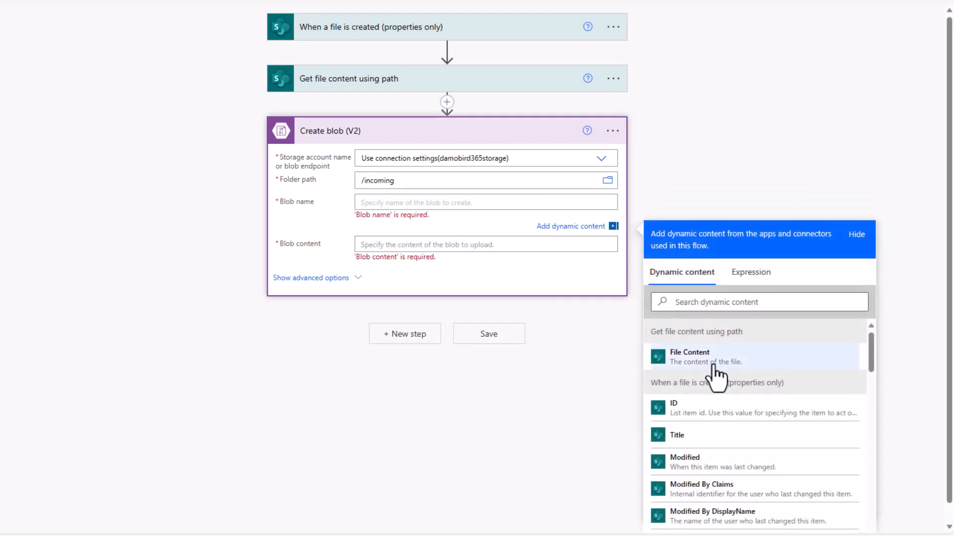
{"action": "left_click", "coordinate": [715, 302]}
{"action": "type", "text": "name"}
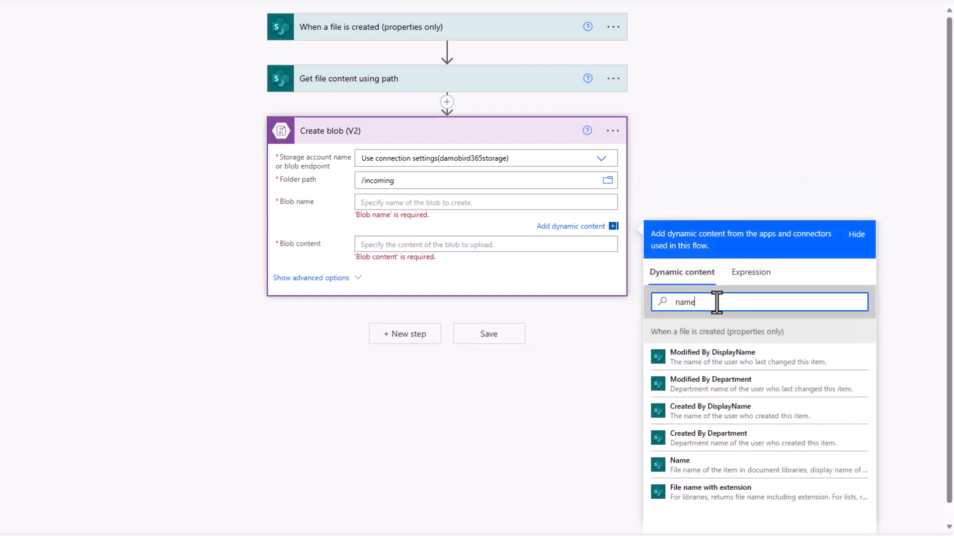
{"action": "left_click", "coordinate": [745, 490]}
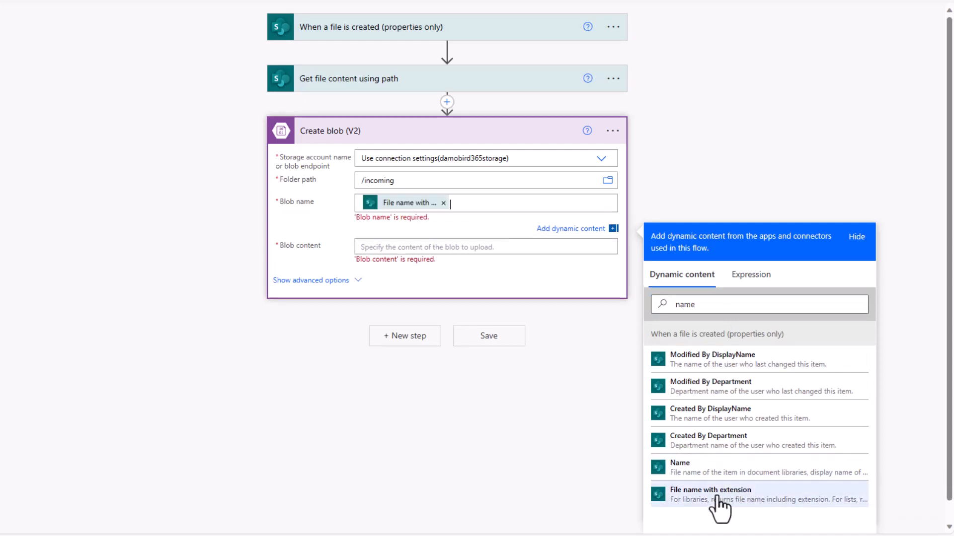
{"action": "left_click", "coordinate": [396, 238]}
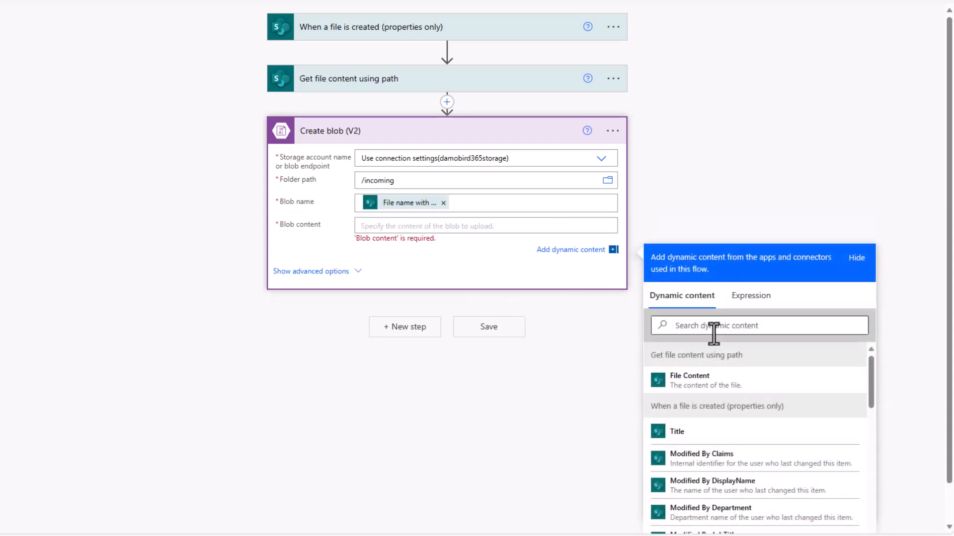
{"action": "left_click", "coordinate": [704, 386]}
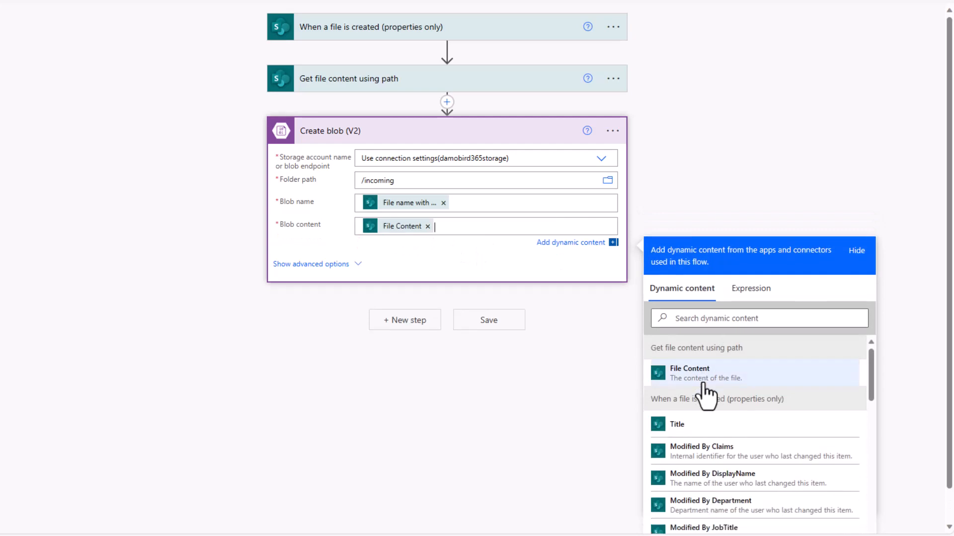
Step: Add a Microsoft Translator V3 Start document translation action after Create blob
{"action": "left_click", "coordinate": [415, 318]}
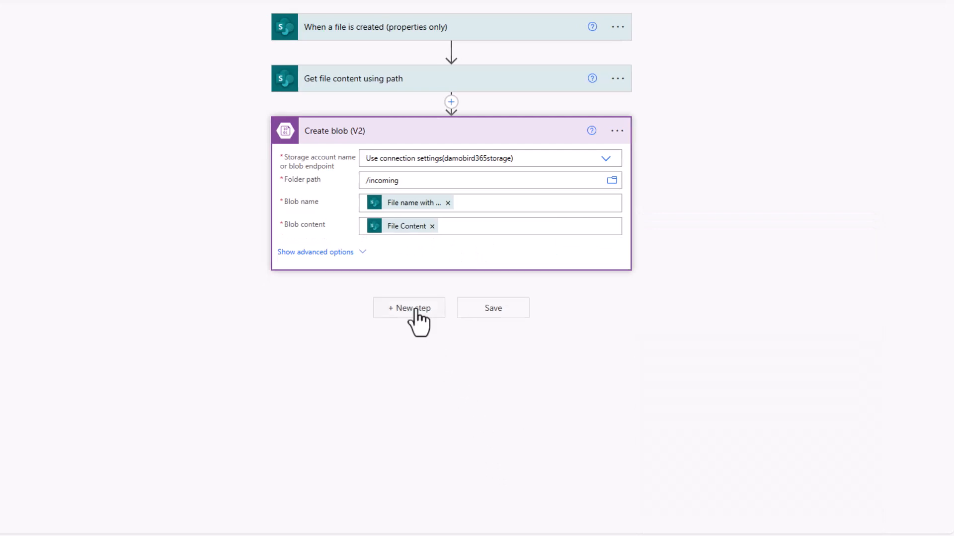
{"action": "left_click", "coordinate": [415, 312]}
{"action": "left_click", "coordinate": [370, 213]}
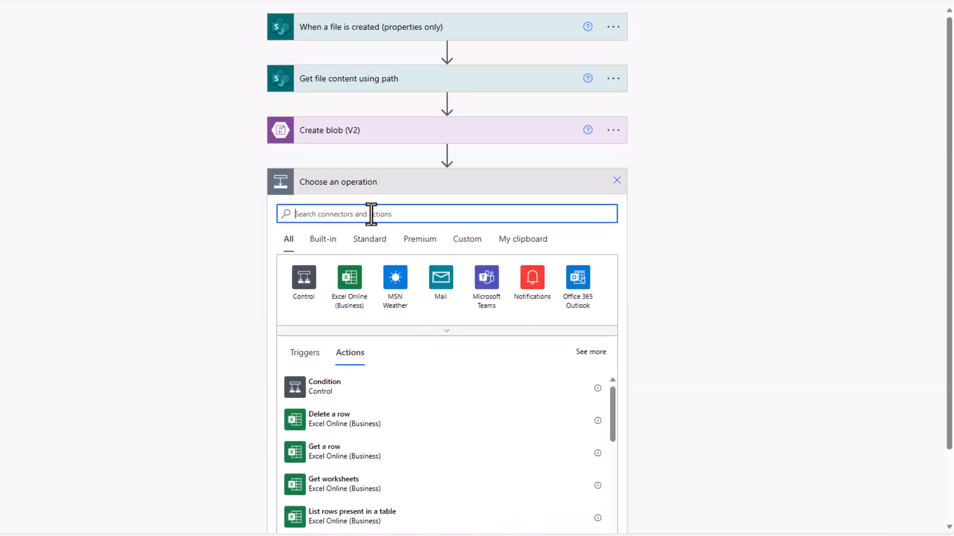
{"action": "type", "text": "translate"}
{"action": "type", "text": " v3"}
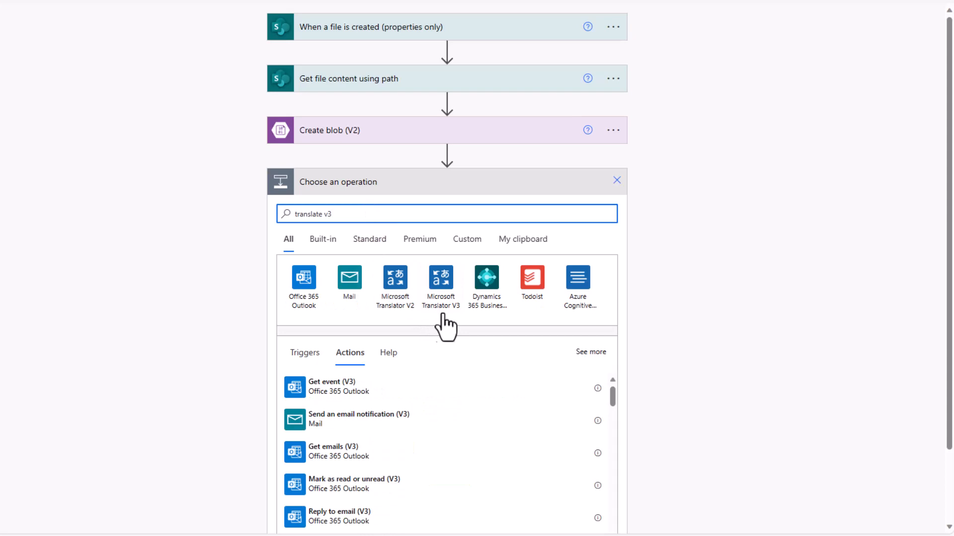
{"action": "left_click", "coordinate": [444, 319]}
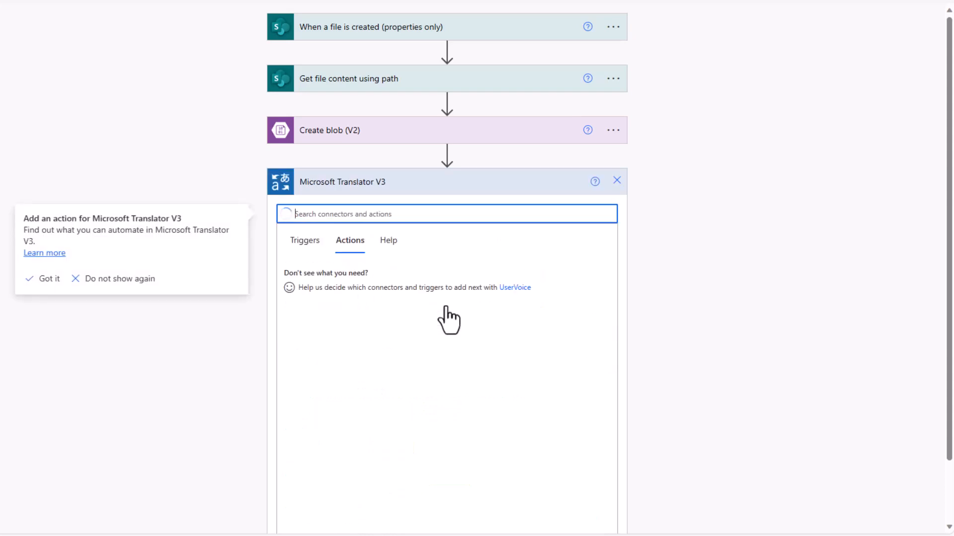
{"action": "scroll", "coordinate": [406, 375], "scroll_direction": "down", "scroll_amount": 2}
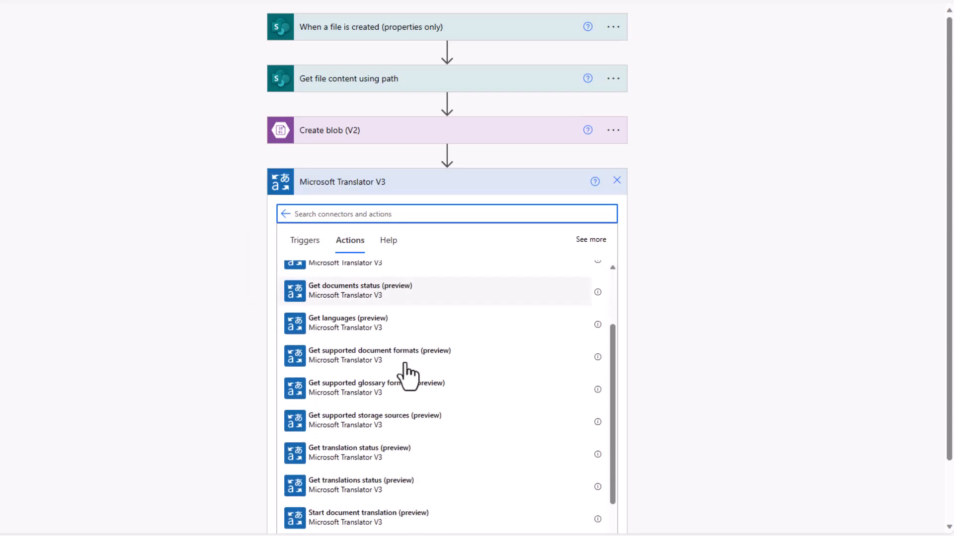
{"action": "scroll", "coordinate": [406, 375], "scroll_direction": "down", "scroll_amount": 1}
{"action": "left_click", "coordinate": [343, 473]}
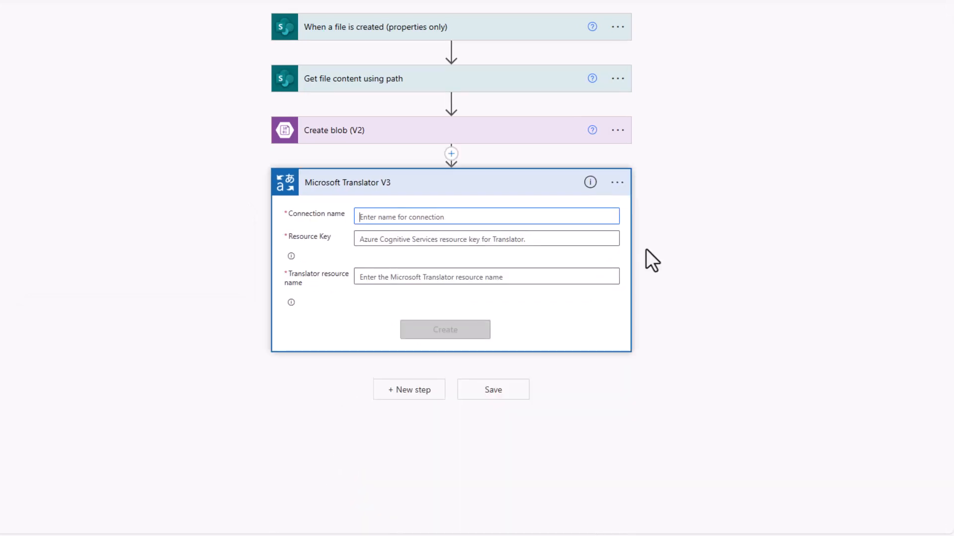
{"action": "type", "text": "TranslateDoc"}
Step: Copy the DamoTranslate resource's first key from Azure and paste it as the connection's resource key
{"action": "left_click", "coordinate": [139, 15]}
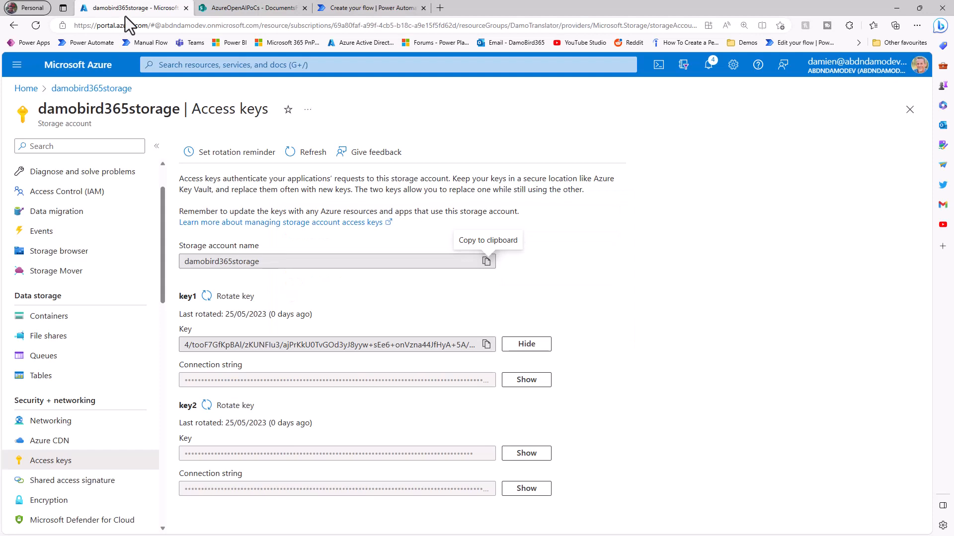
{"action": "left_click", "coordinate": [25, 88]}
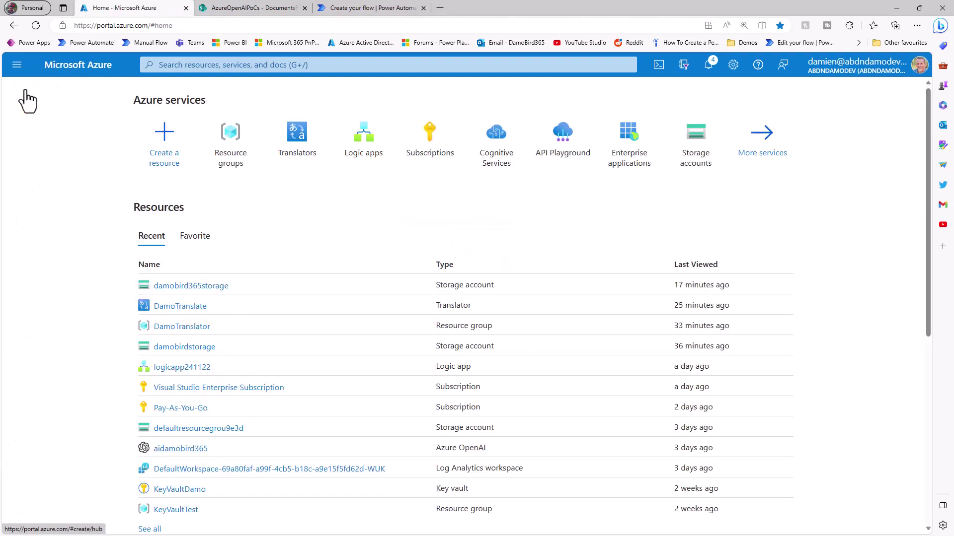
{"action": "left_click", "coordinate": [190, 307]}
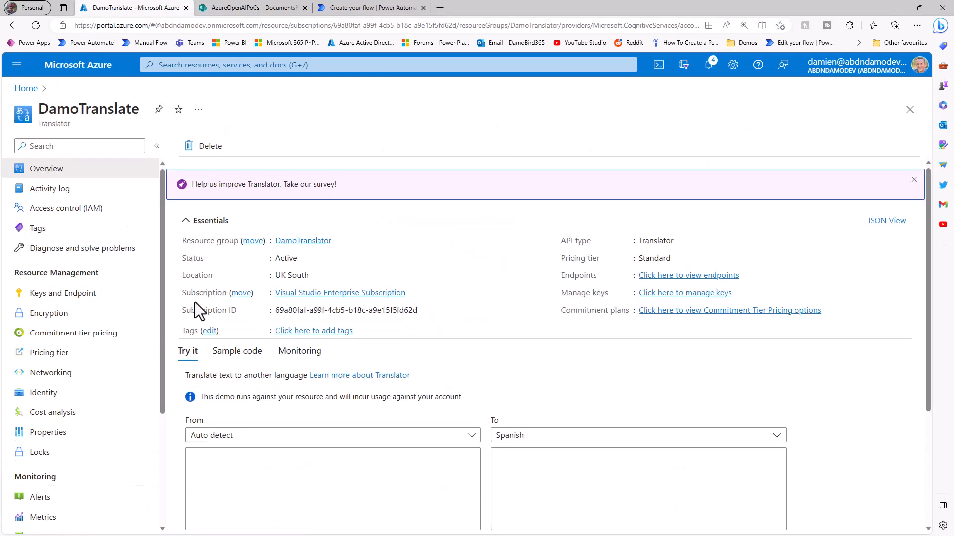
{"action": "left_click", "coordinate": [77, 296]}
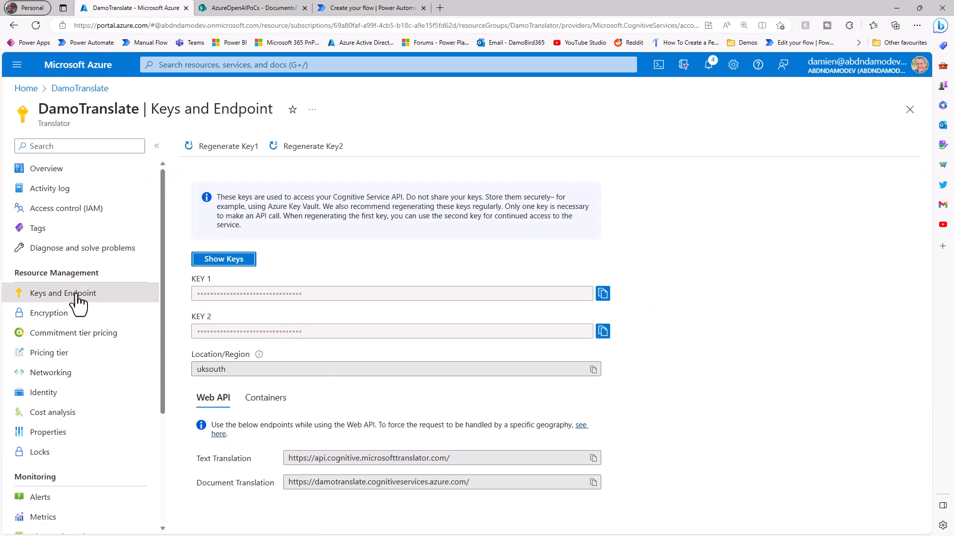
{"action": "left_click", "coordinate": [602, 296]}
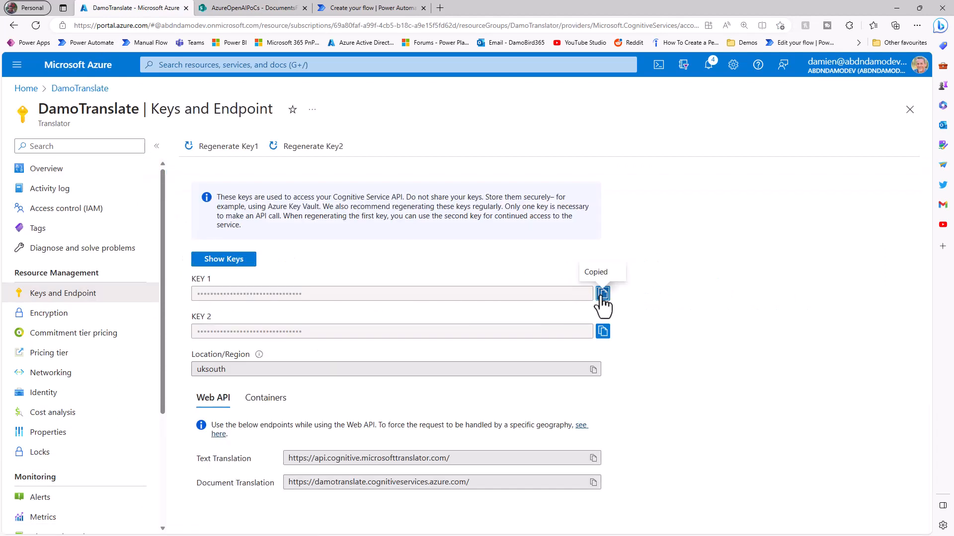
{"action": "left_click", "coordinate": [336, 8]}
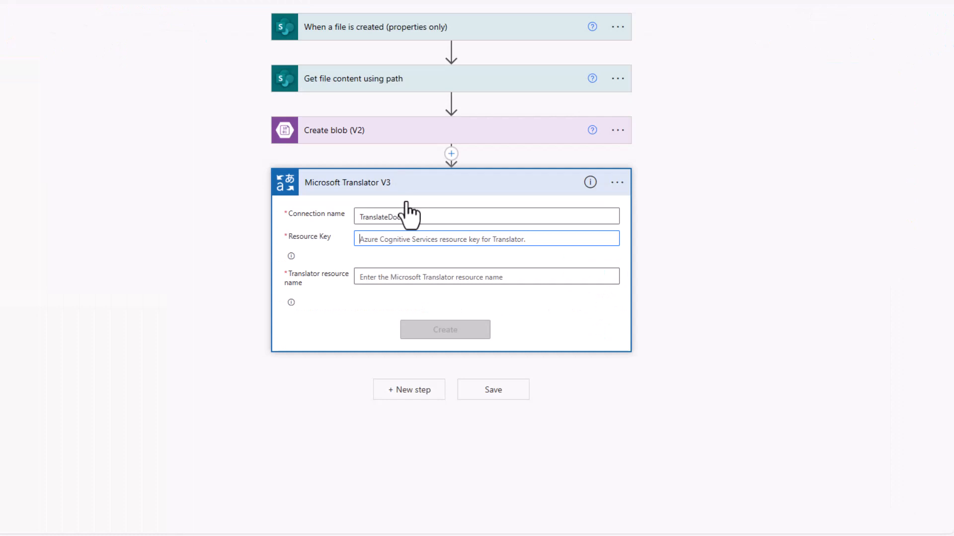
{"action": "key", "text": "ctrl+v"}
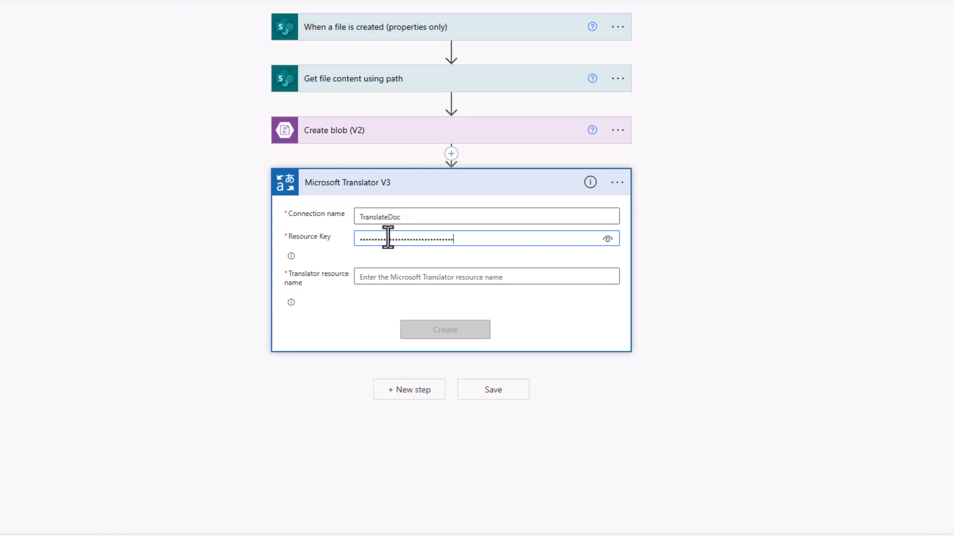
Step: Paste DamoTranslate as the resource name and create the TranslateDoc connection
{"action": "left_click", "coordinate": [365, 280]}
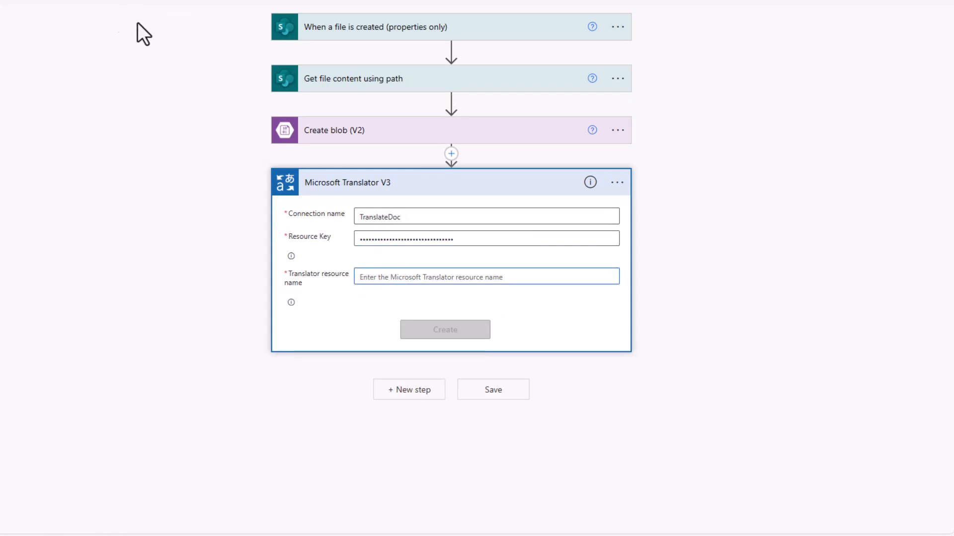
{"action": "left_click", "coordinate": [122, 9]}
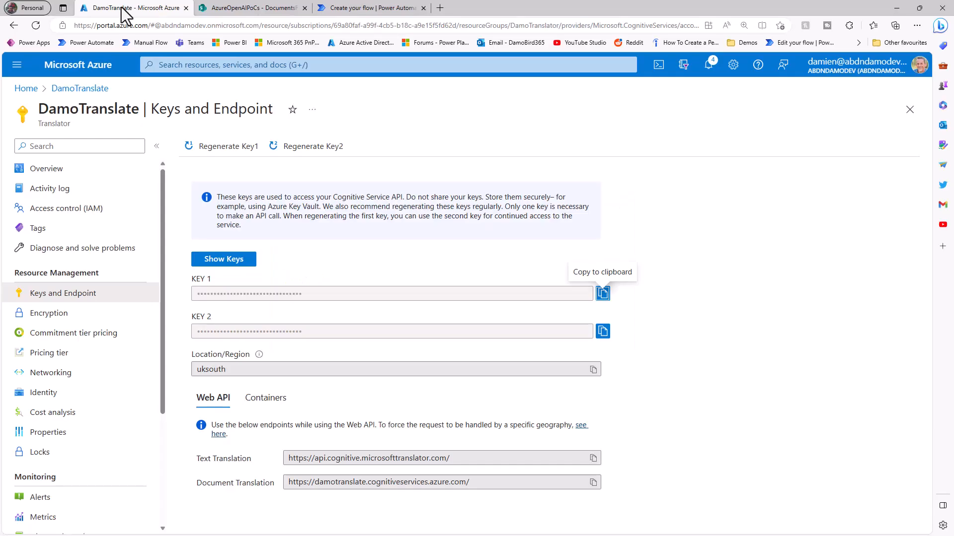
{"action": "left_click_drag", "start_coordinate": [140, 108], "coordinate": [45, 110]}
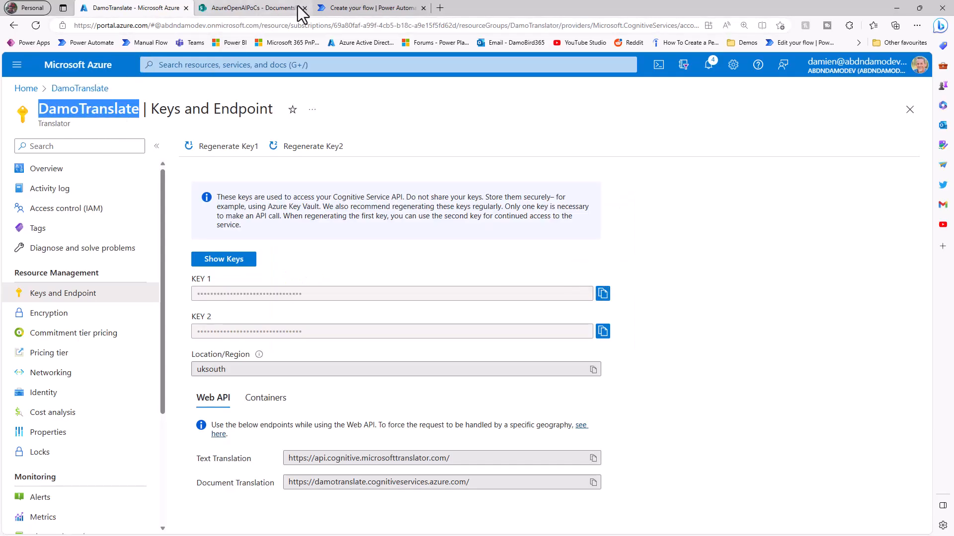
{"action": "left_click", "coordinate": [350, 9]}
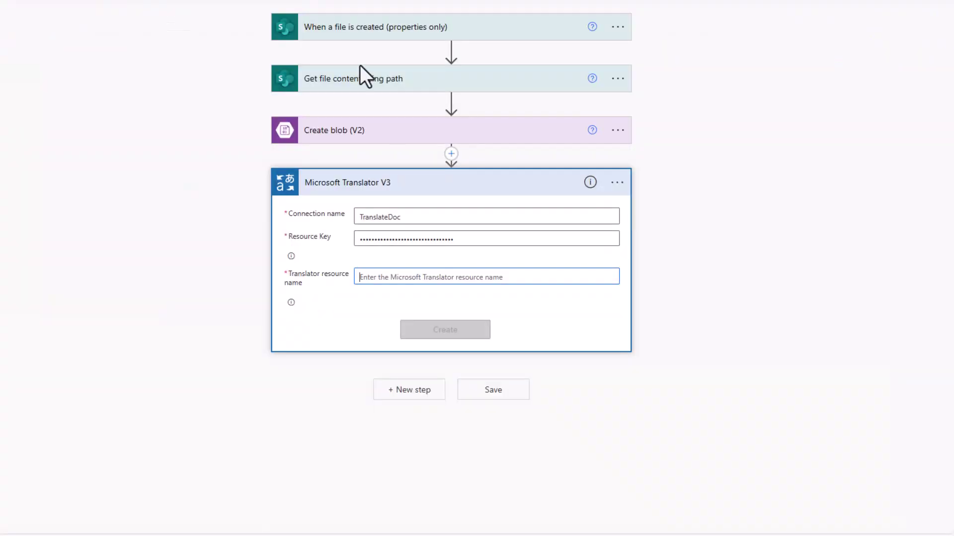
{"action": "left_click", "coordinate": [408, 284]}
{"action": "key", "text": "ctrl+v"}
{"action": "left_click", "coordinate": [450, 335]}
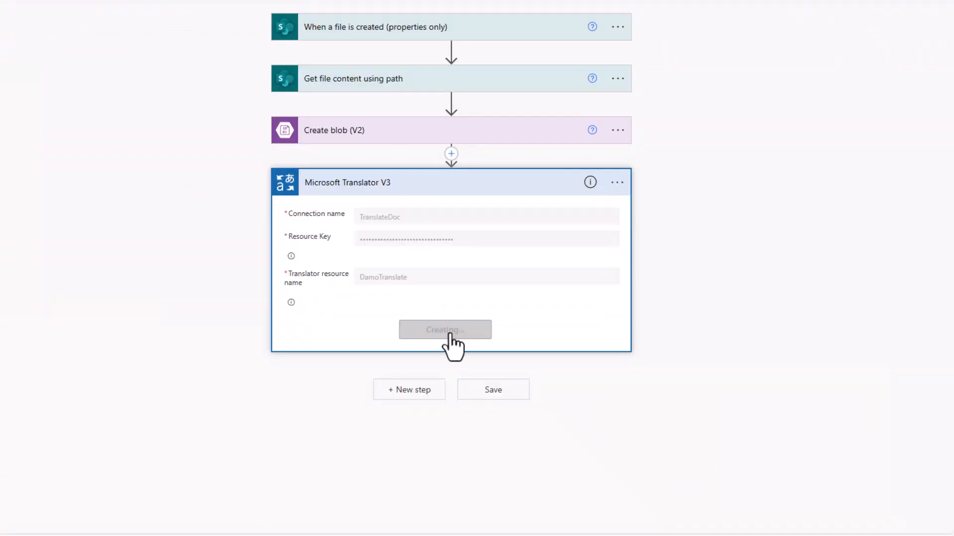
Step: Set the input storage type to File with auto-detected source language, then go to the storage account
{"action": "left_click", "coordinate": [608, 213]}
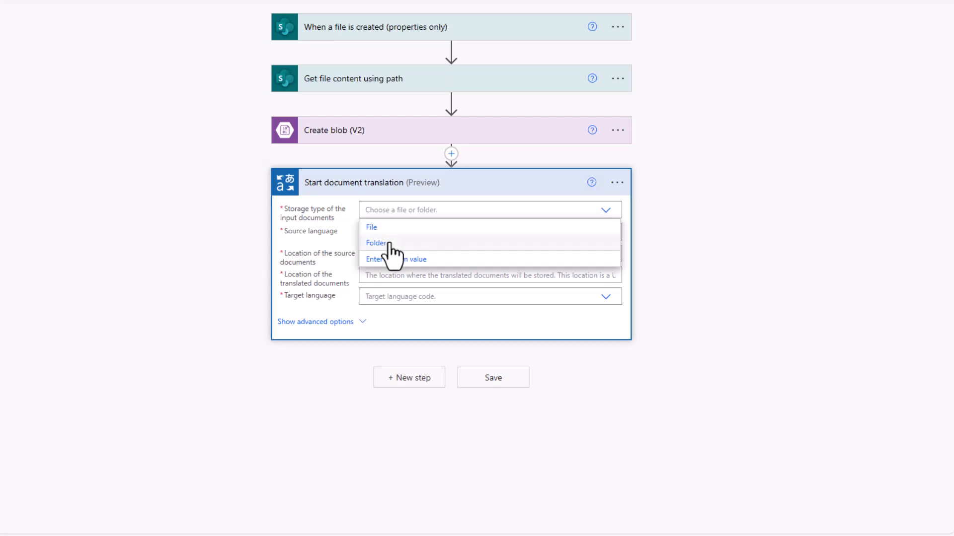
{"action": "left_click", "coordinate": [381, 228]}
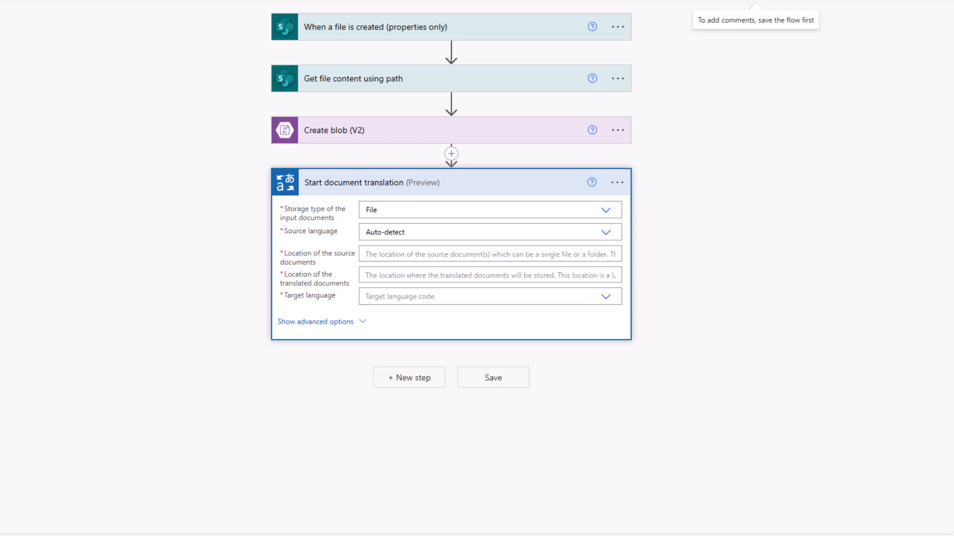
{"action": "left_click", "coordinate": [138, 11]}
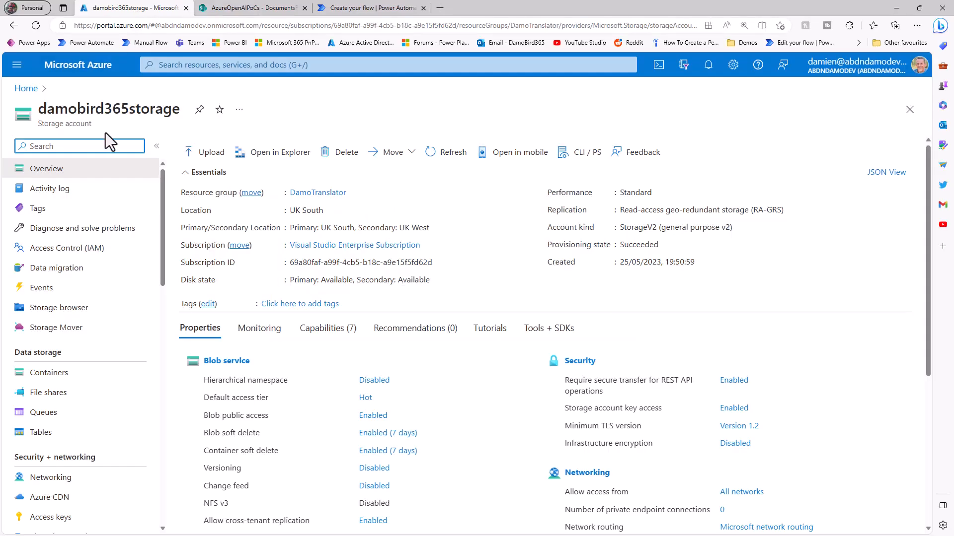
Step: Copy the incoming container's URL from its Container properties in the Azure portal
{"action": "left_click", "coordinate": [60, 377]}
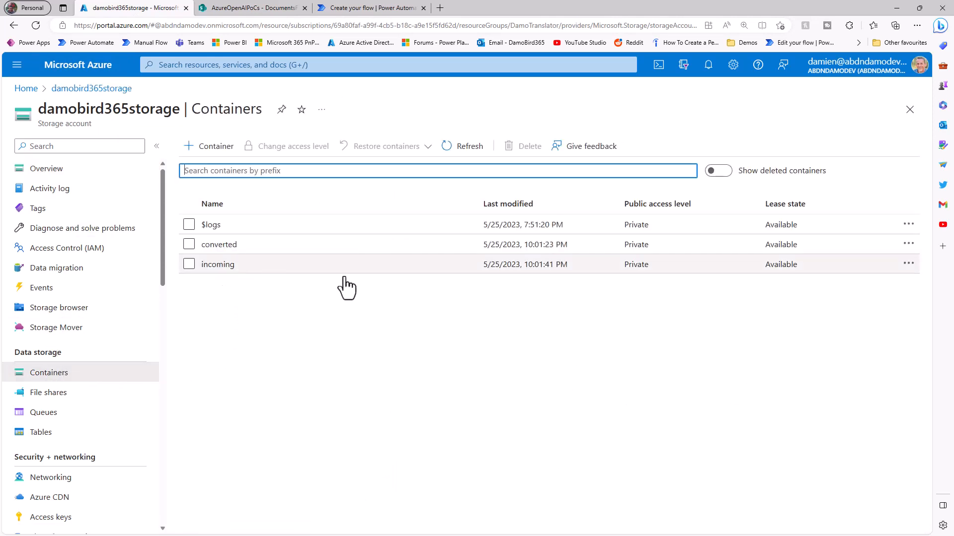
{"action": "left_click", "coordinate": [909, 264]}
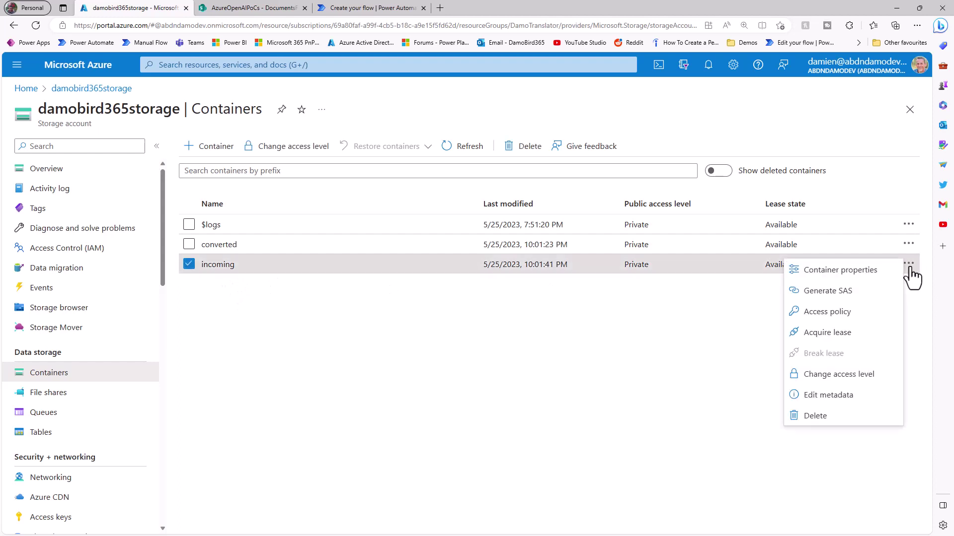
{"action": "left_click", "coordinate": [883, 272]}
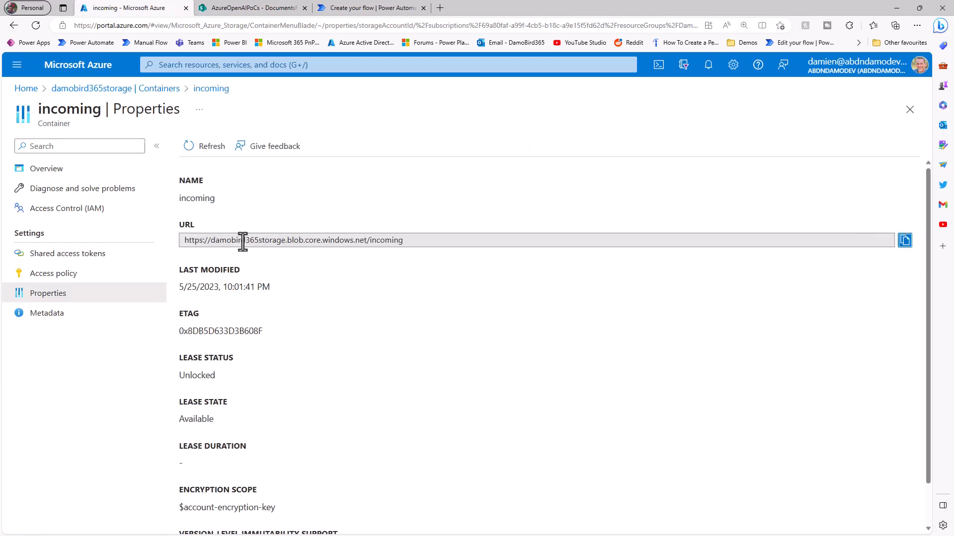
{"action": "left_click", "coordinate": [905, 250]}
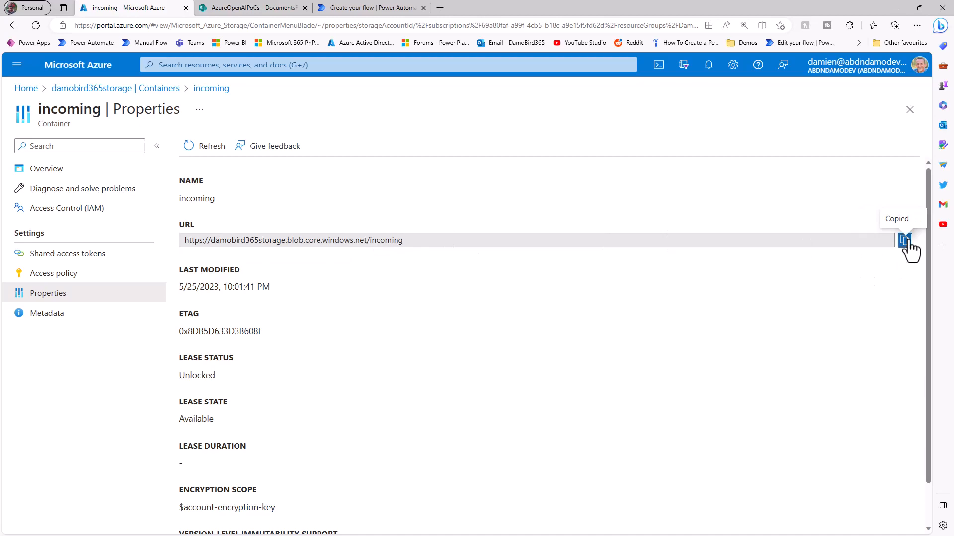
Step: Set the source location to the incoming container URL plus File name with extension
{"action": "left_click", "coordinate": [365, 9]}
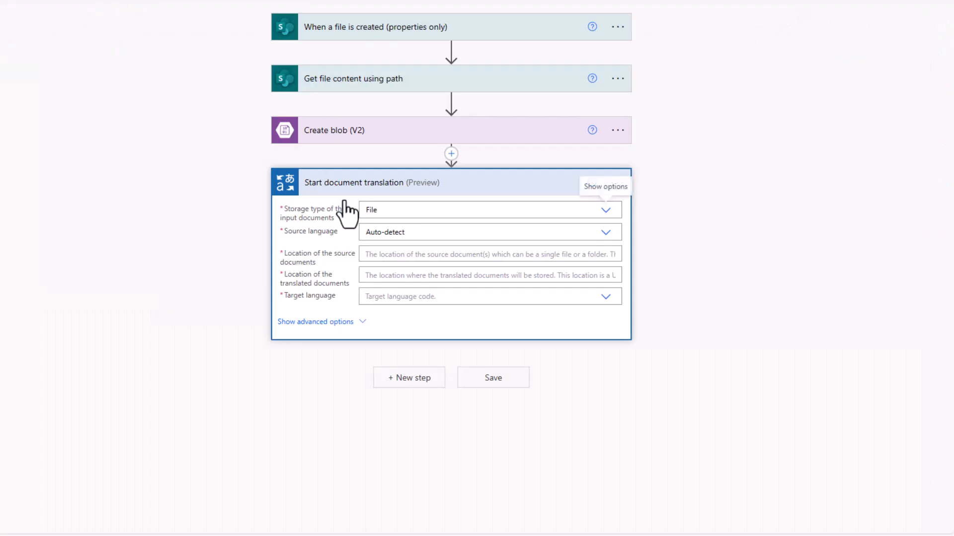
{"action": "left_click", "coordinate": [386, 253]}
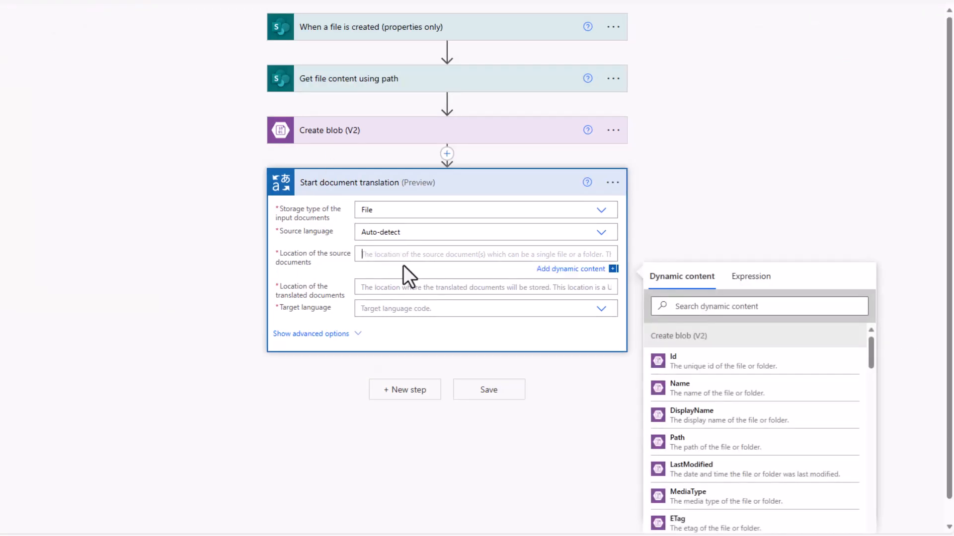
{"action": "key", "text": "ctrl+v"}
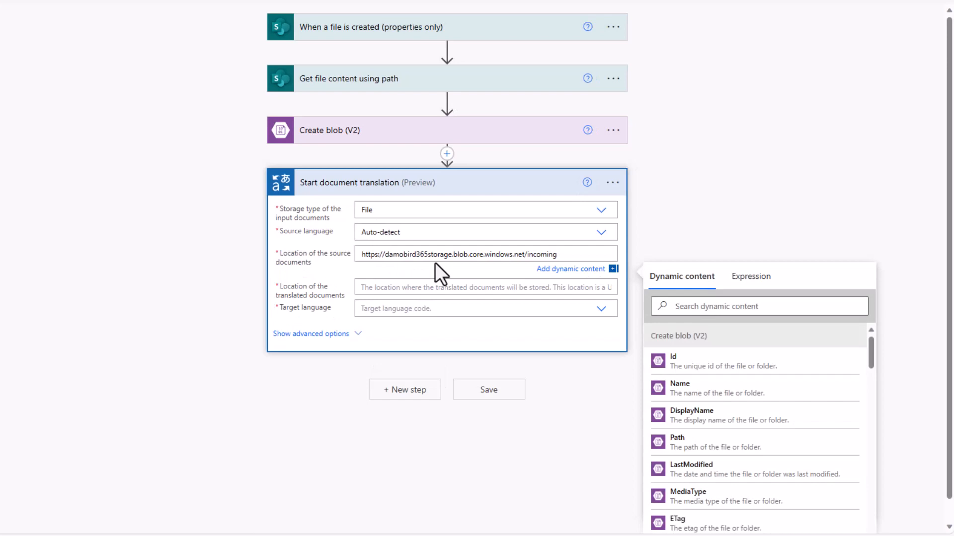
{"action": "type", "text": "/"}
{"action": "left_click", "coordinate": [712, 306]}
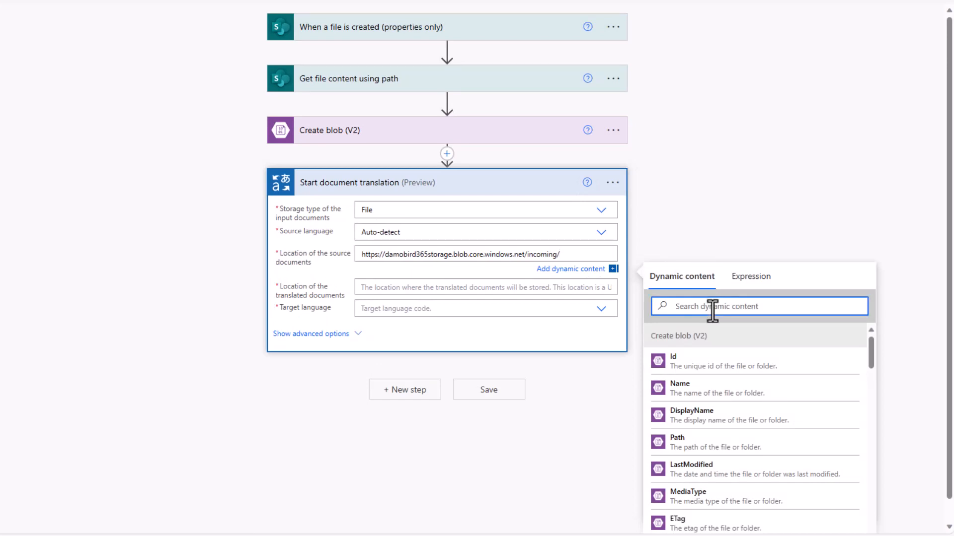
{"action": "type", "text": "file "}
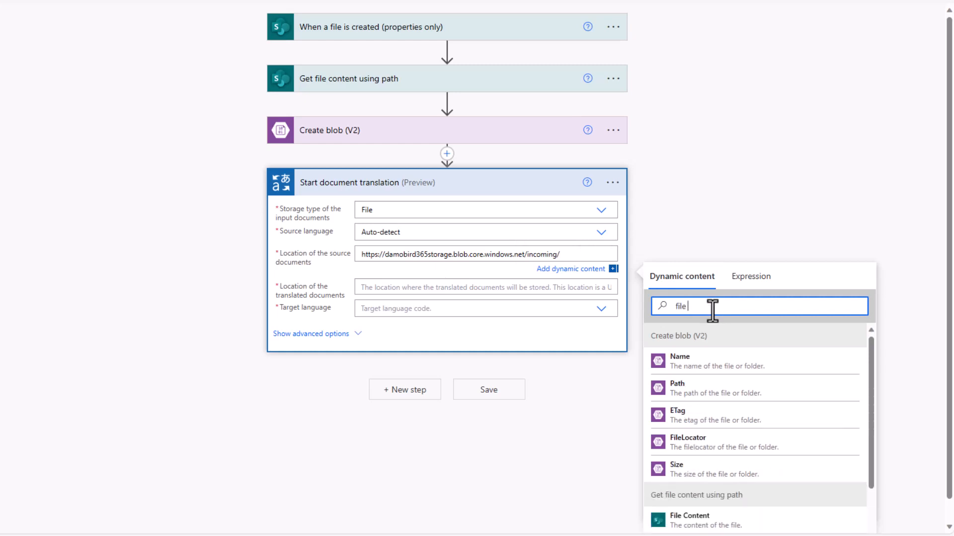
{"action": "type", "text": "name"}
{"action": "left_click", "coordinate": [707, 388]}
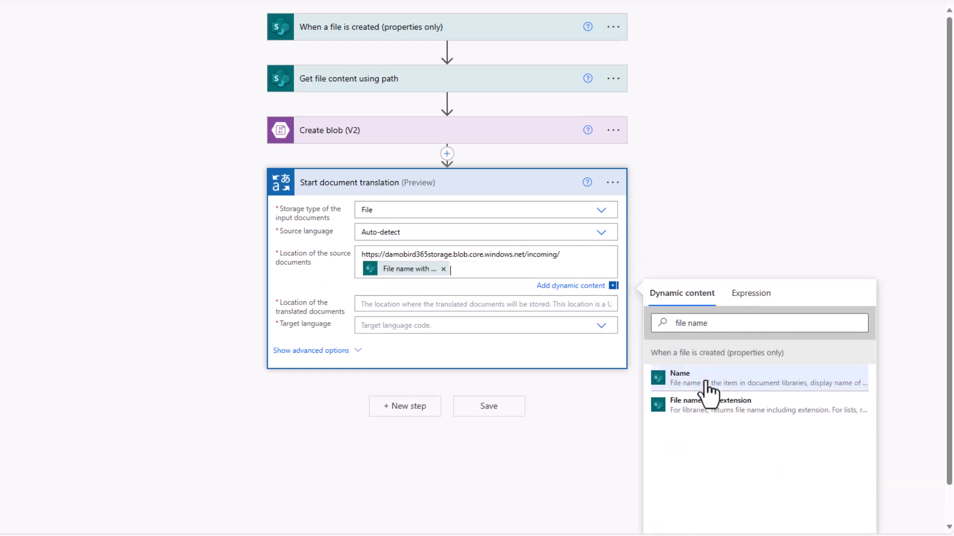
{"action": "left_click", "coordinate": [391, 304]}
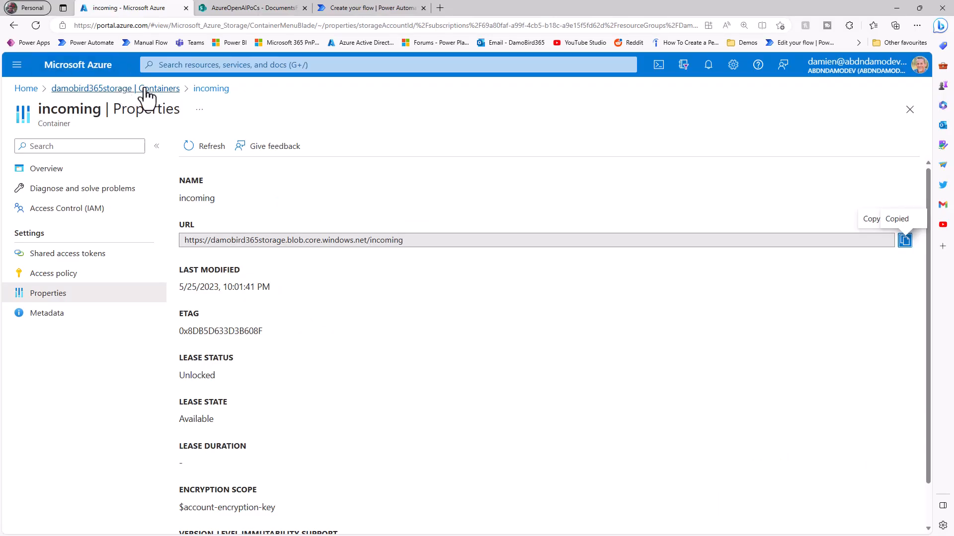
Step: Copy the converted container's URL from its properties and return to the flow designer
{"action": "left_click", "coordinate": [141, 88]}
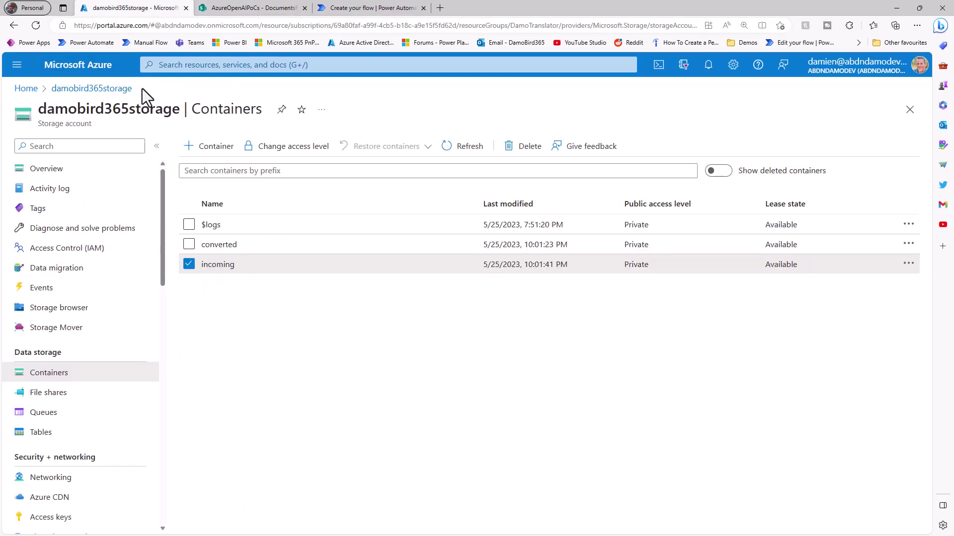
{"action": "left_click", "coordinate": [908, 246]}
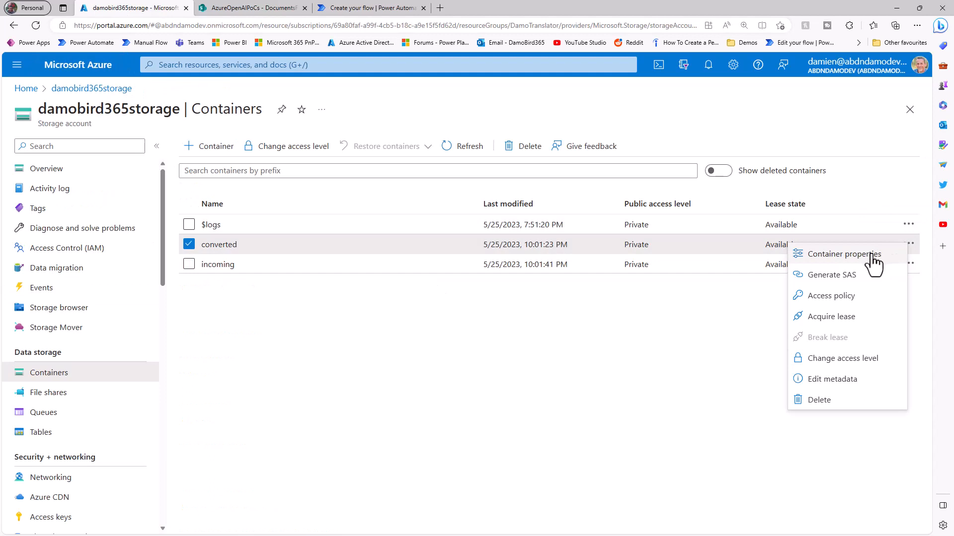
{"action": "left_click", "coordinate": [844, 254]}
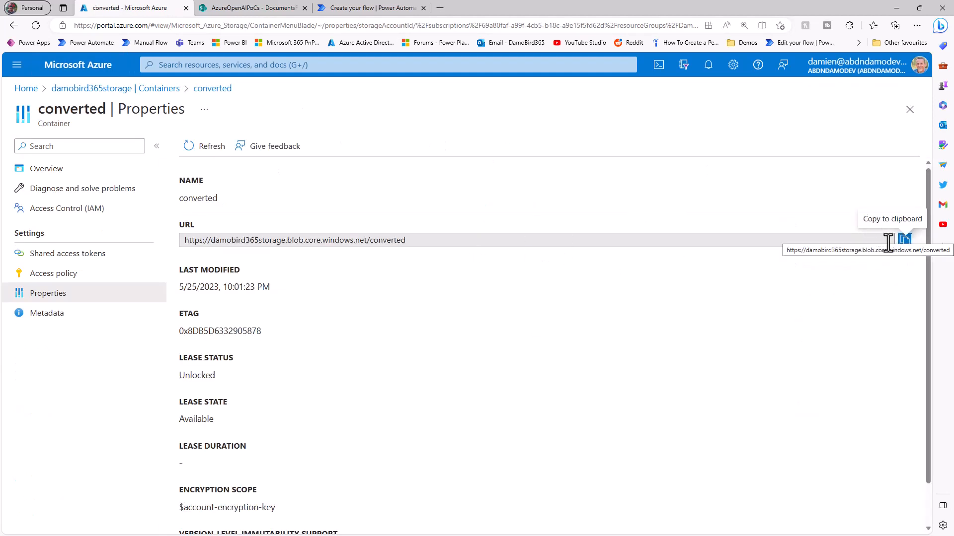
{"action": "left_click", "coordinate": [904, 242]}
{"action": "left_click", "coordinate": [373, 8]}
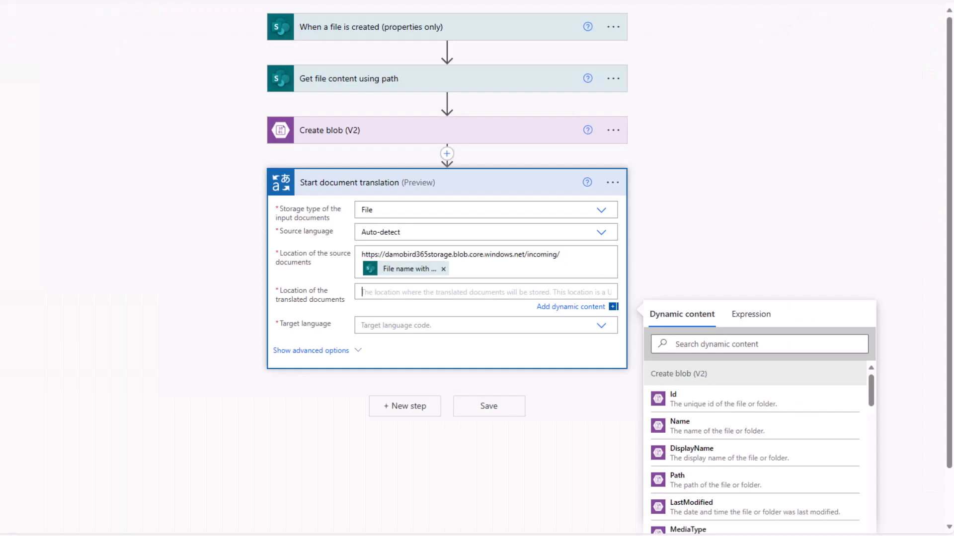
Step: Output translated documents to the converted container URL with target language French
{"action": "key", "text": "ctrl+v"}
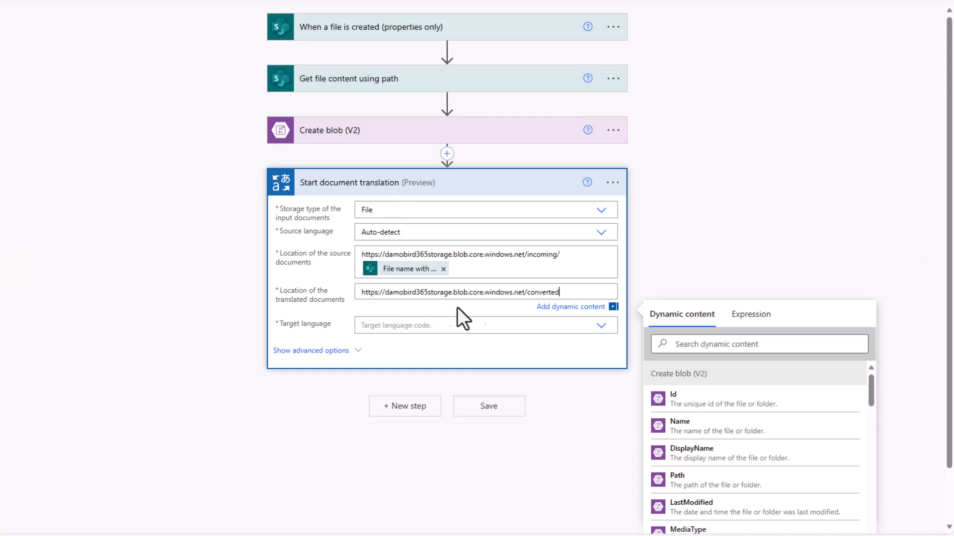
{"action": "left_click", "coordinate": [600, 328]}
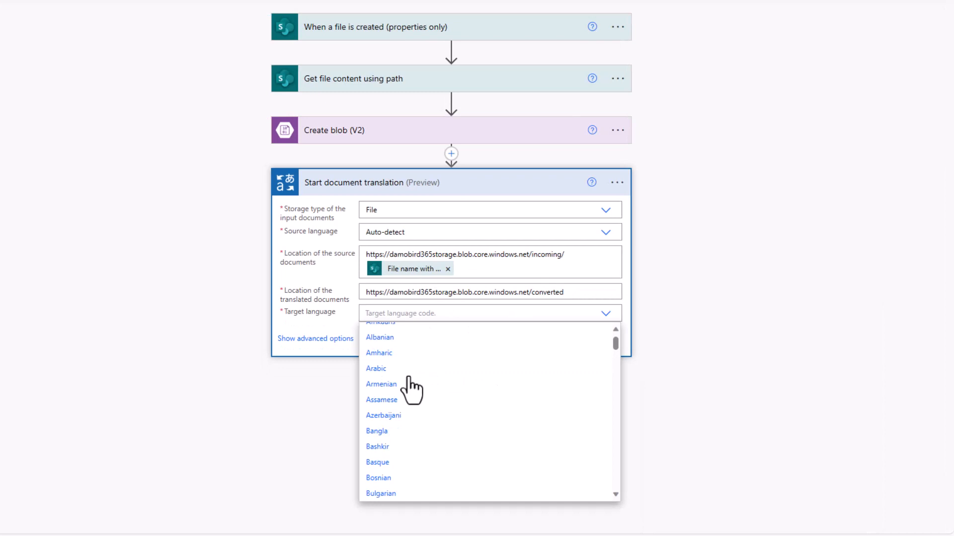
{"action": "scroll", "coordinate": [411, 390], "scroll_direction": "down", "scroll_amount": 3}
{"action": "scroll", "coordinate": [410, 405], "scroll_direction": "down", "scroll_amount": 2}
{"action": "scroll", "coordinate": [417, 406], "scroll_direction": "down", "scroll_amount": 2}
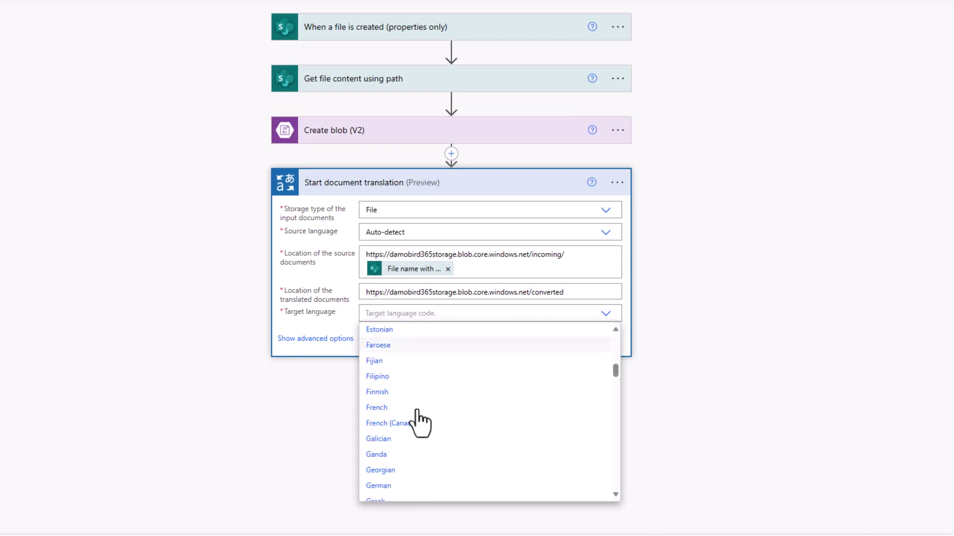
{"action": "left_click", "coordinate": [384, 407]}
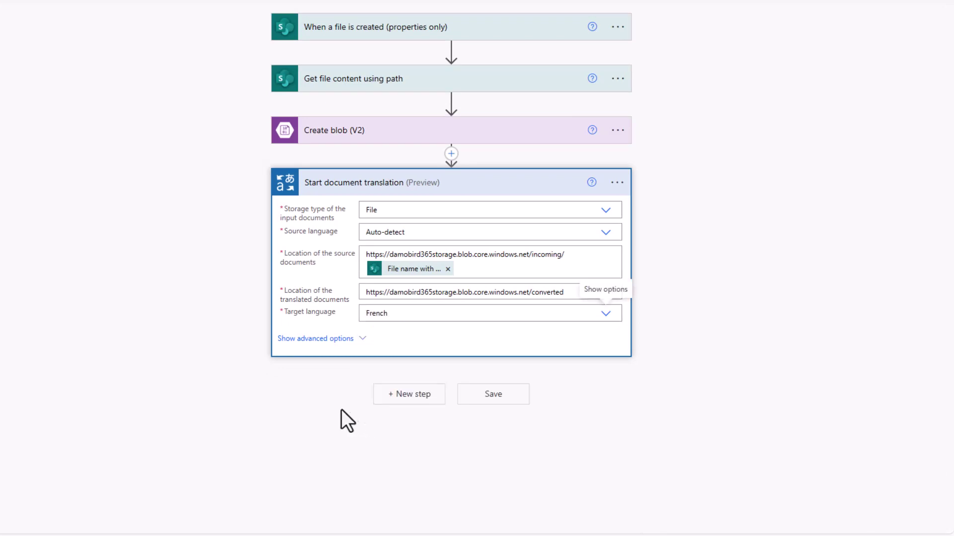
{"action": "left_click", "coordinate": [411, 401]}
{"action": "type", "text": "v"}
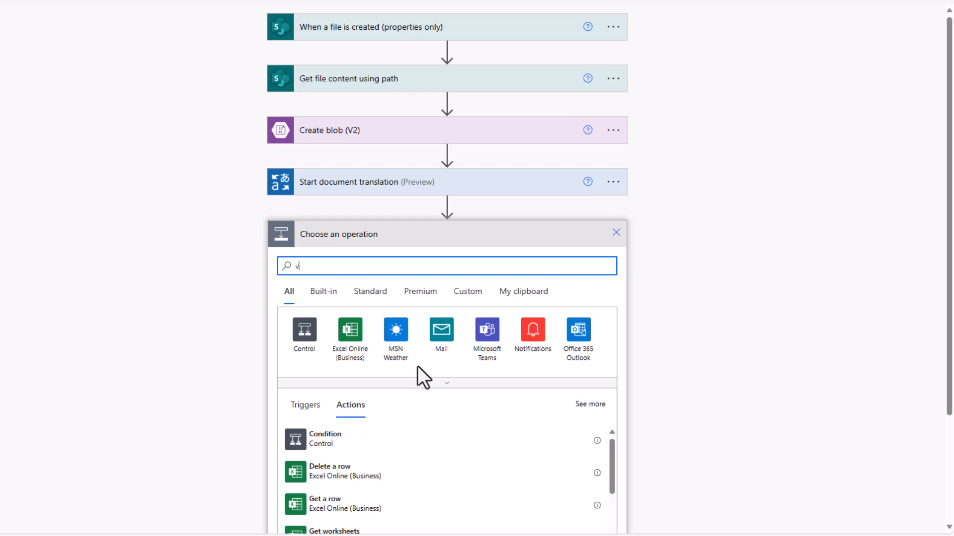
{"action": "type", "text": "ariable"}
{"action": "scroll", "coordinate": [342, 426], "scroll_direction": "down", "scroll_amount": 1}
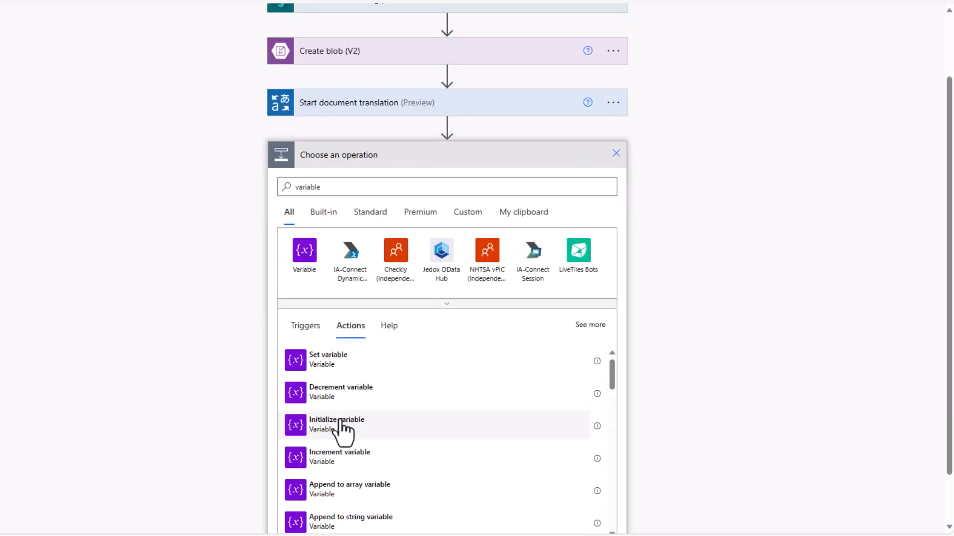
Step: Add Initialize variable with name status, type String and value In progress
{"action": "left_click", "coordinate": [341, 426]}
{"action": "left_click", "coordinate": [402, 262]}
{"action": "type", "text": "status"}
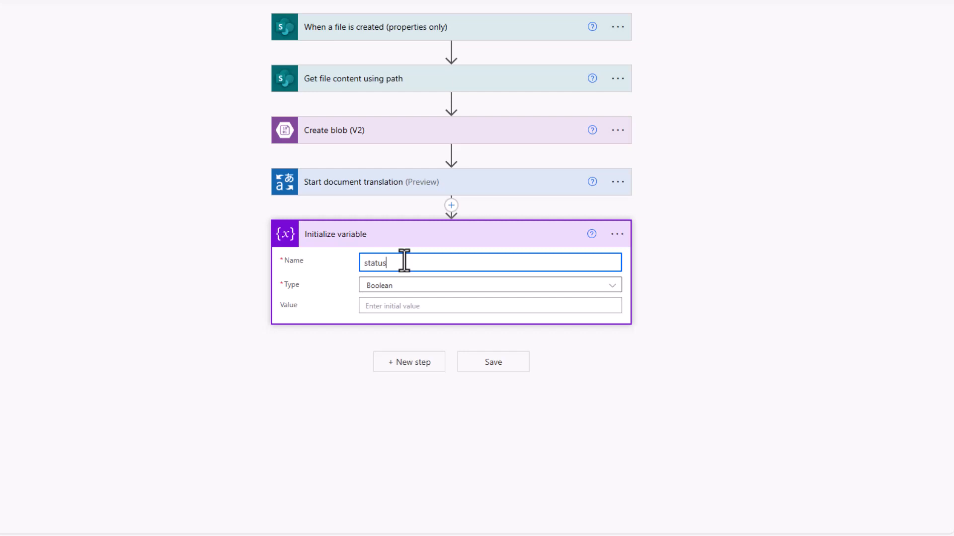
{"action": "left_click", "coordinate": [406, 287]}
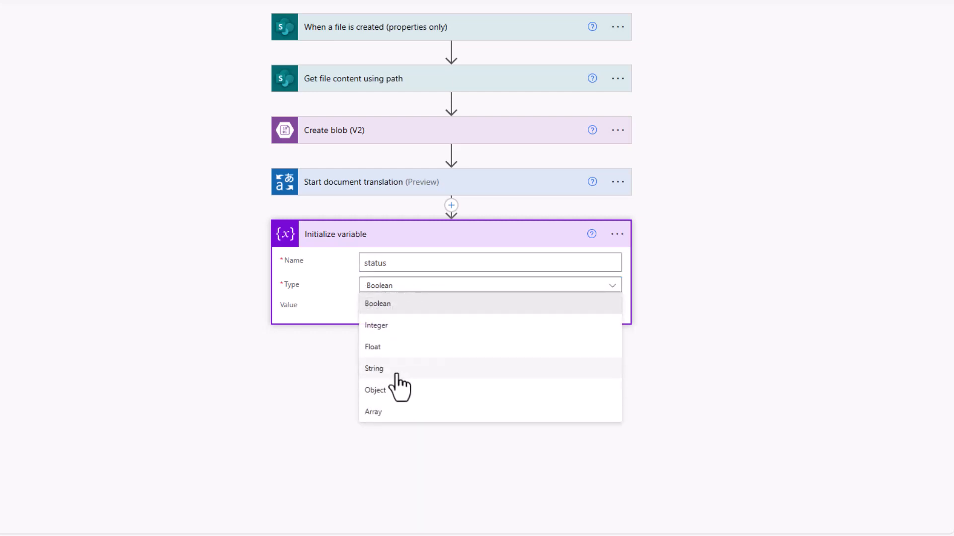
{"action": "left_click", "coordinate": [397, 371]}
{"action": "left_click", "coordinate": [381, 305]}
{"action": "type", "text": "In progress"}
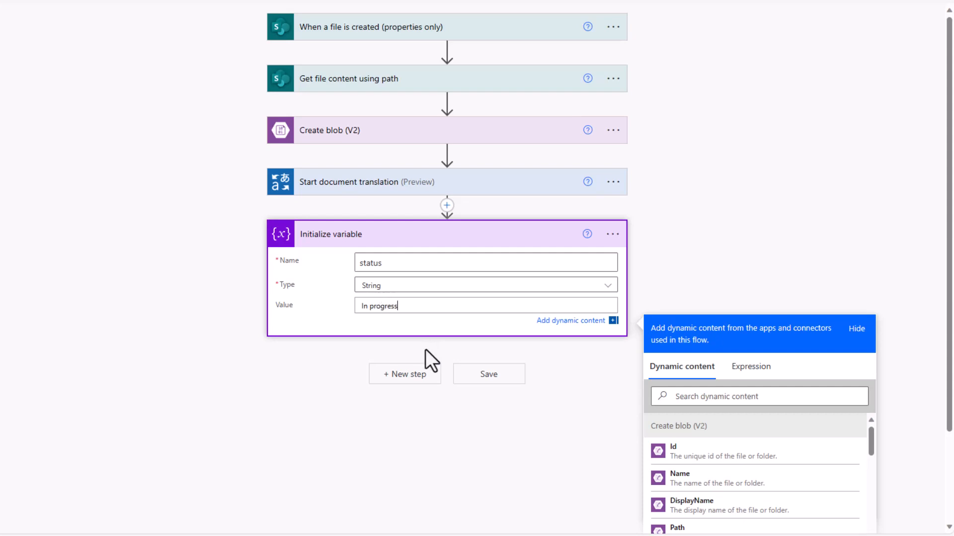
Step: Add a Do until loop whose condition is status is equal to Succeeded
{"action": "left_click", "coordinate": [416, 377]}
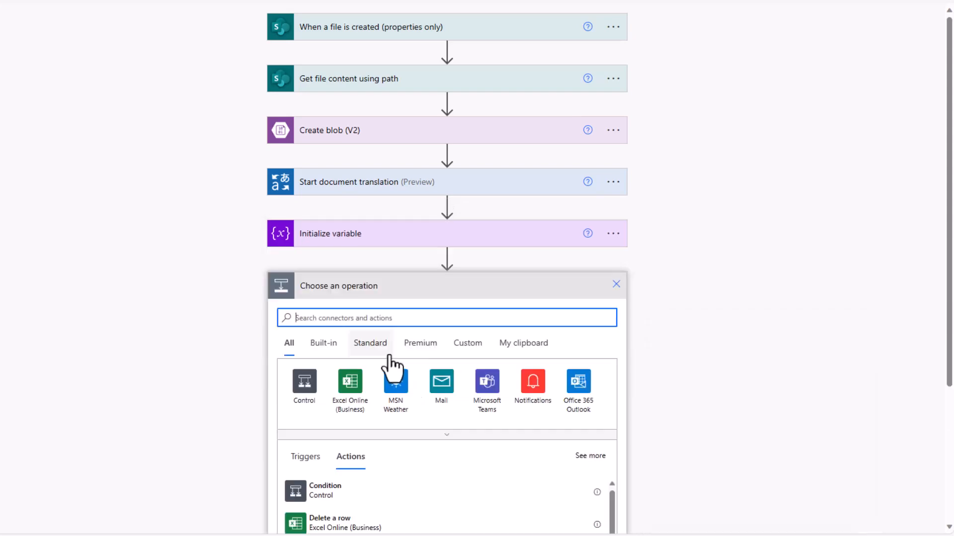
{"action": "type", "text": "do unti"}
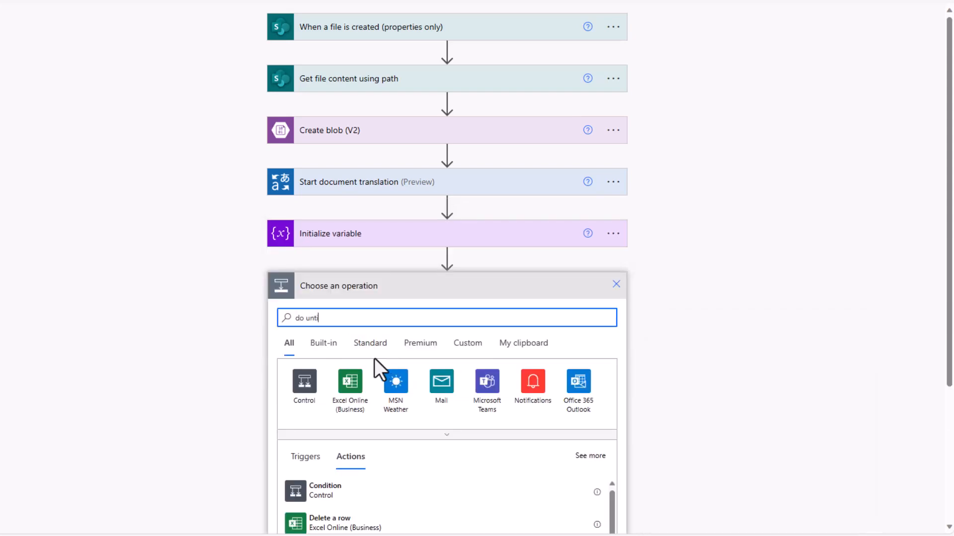
{"action": "type", "text": "l"}
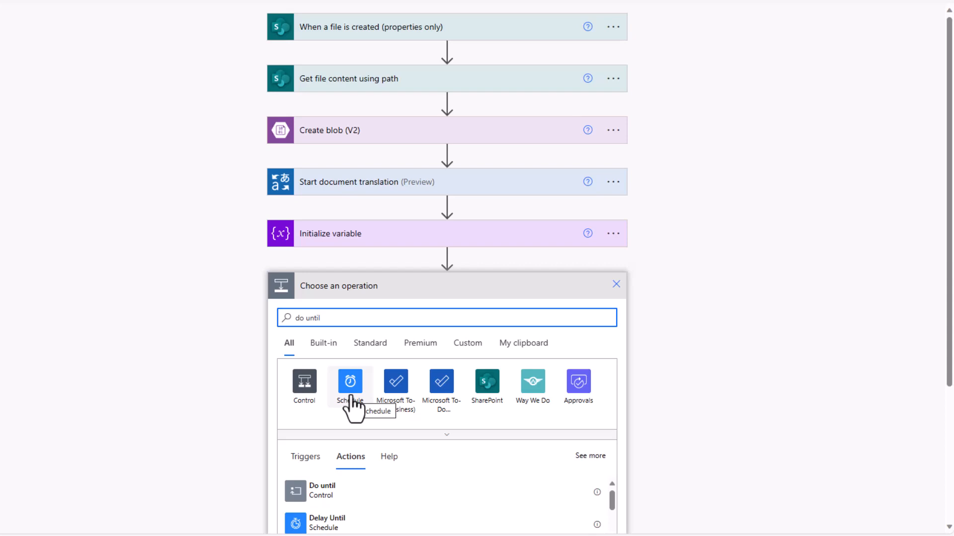
{"action": "left_click", "coordinate": [323, 491]}
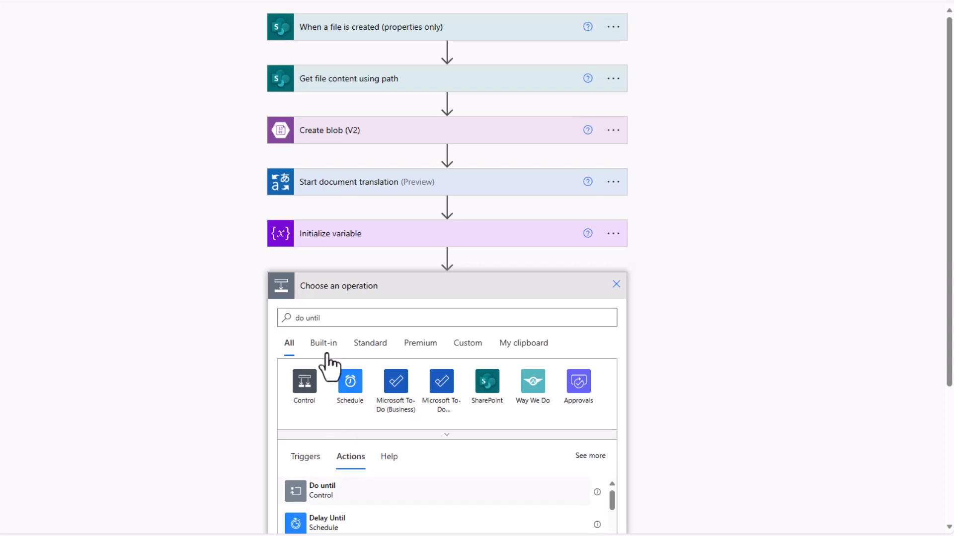
{"action": "left_click", "coordinate": [451, 461]}
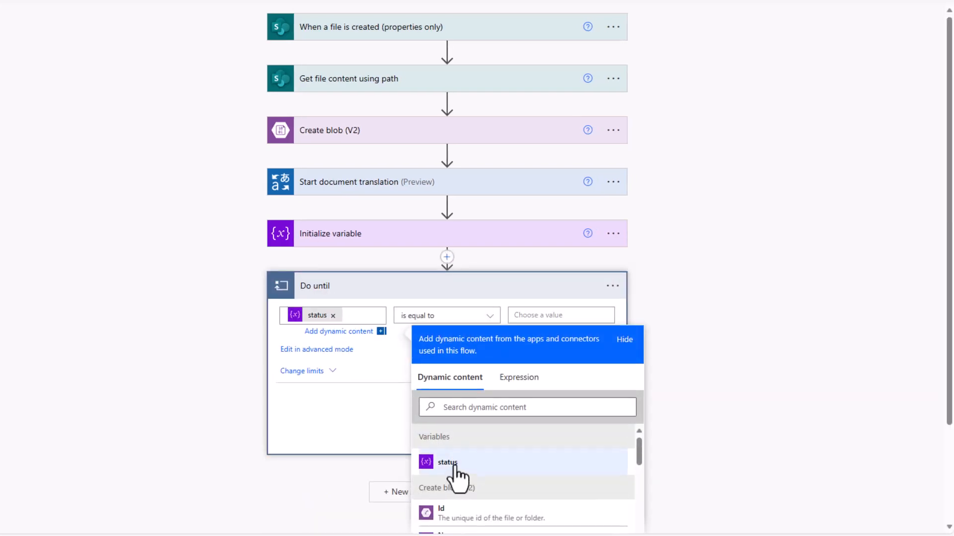
{"action": "left_click", "coordinate": [532, 315]}
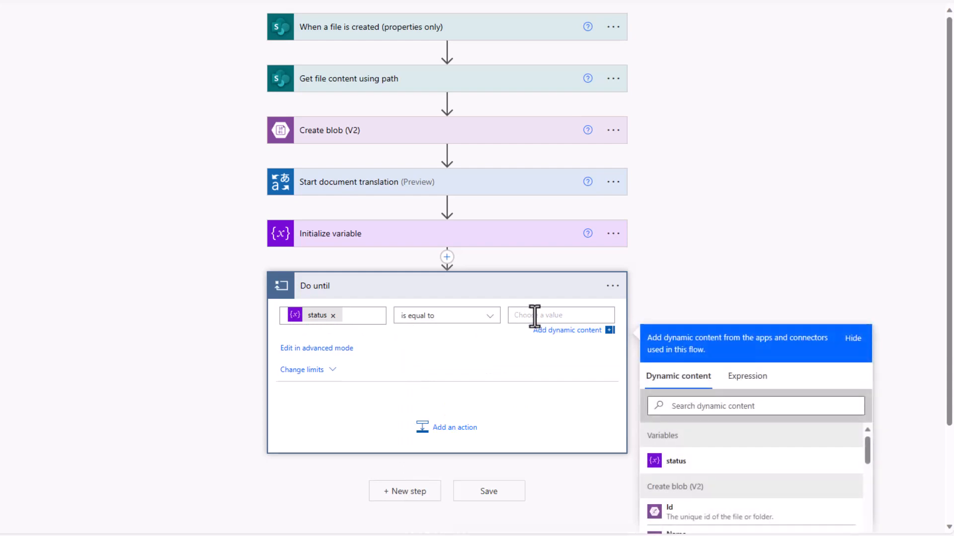
{"action": "type", "text": "Succeded"}
{"action": "left_click", "coordinate": [470, 395]}
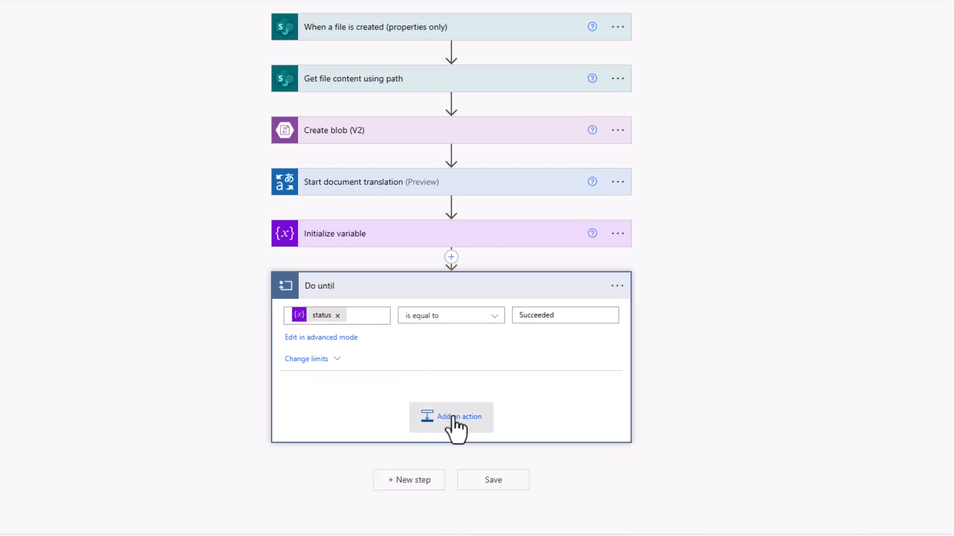
Step: Add a Delay action inside the Do until loop with Count 10 and Unit Second
{"action": "left_click", "coordinate": [452, 417]}
{"action": "type", "text": "delay"}
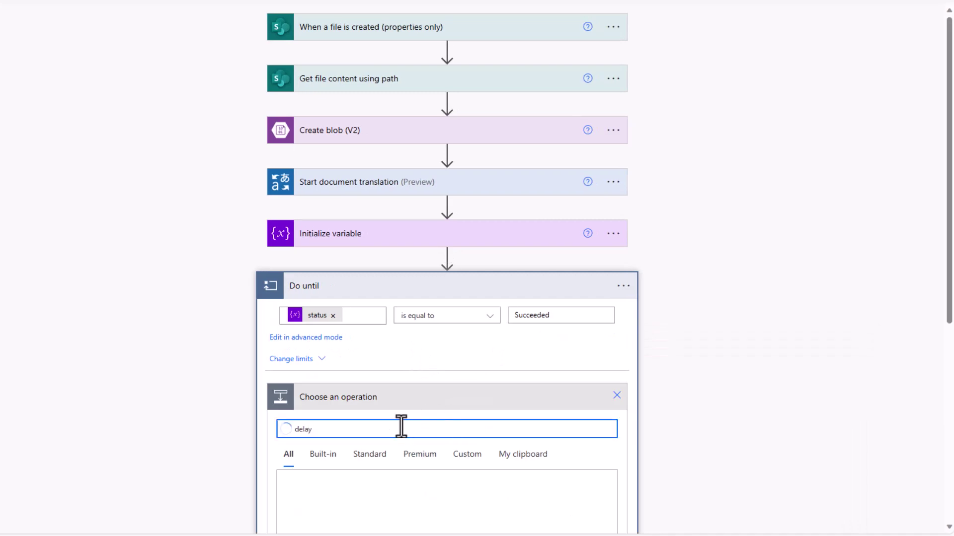
{"action": "scroll", "coordinate": [390, 432], "scroll_direction": "down", "scroll_amount": 3}
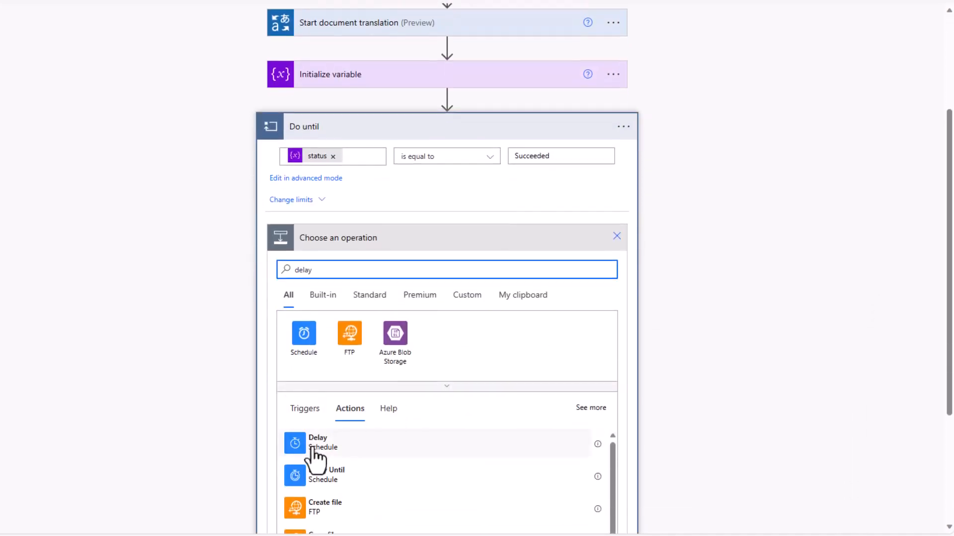
{"action": "left_click", "coordinate": [330, 440]}
{"action": "left_click", "coordinate": [385, 365]}
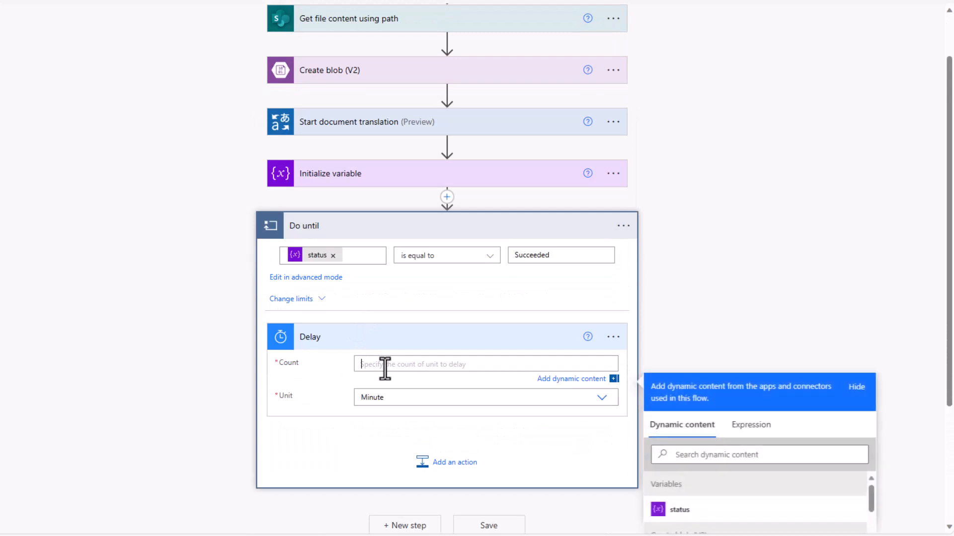
{"action": "type", "text": "10"}
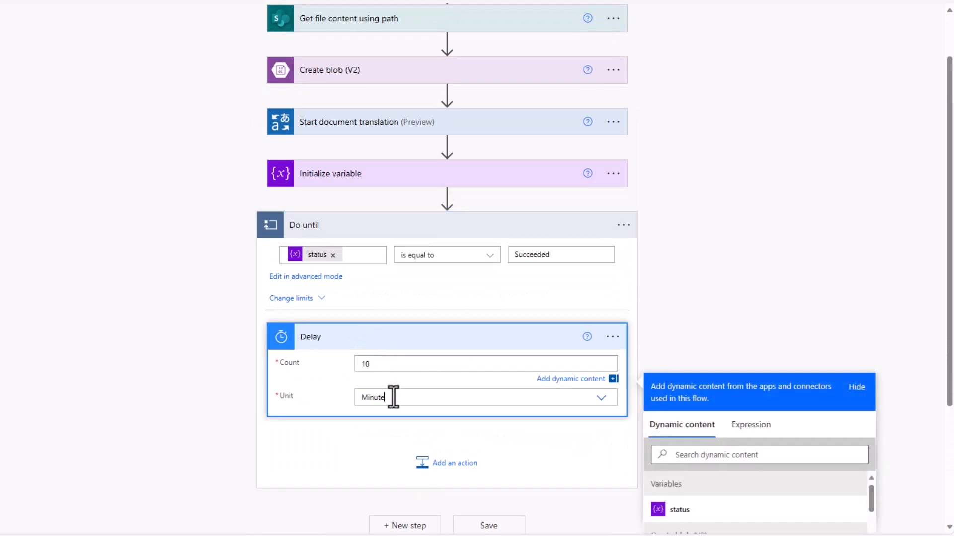
{"action": "left_click", "coordinate": [392, 398]}
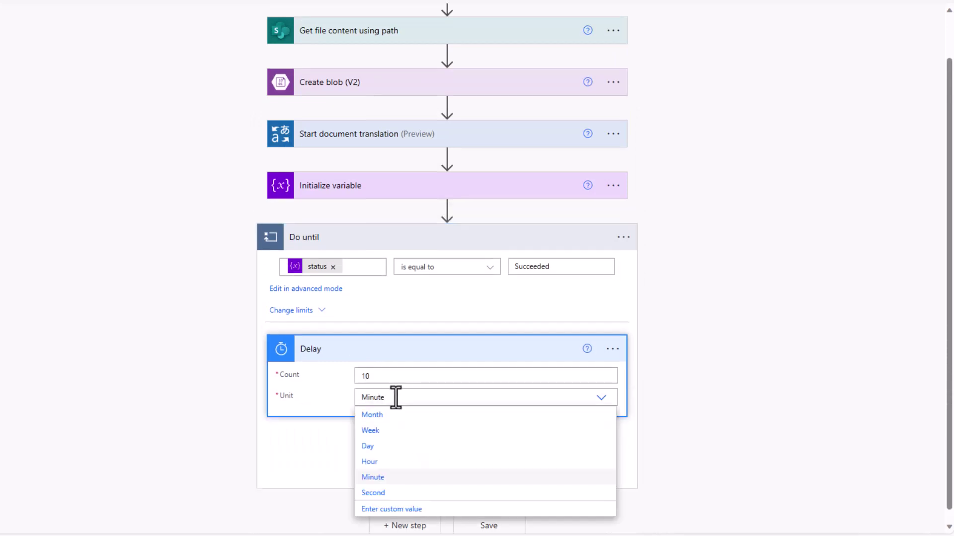
{"action": "left_click", "coordinate": [385, 492]}
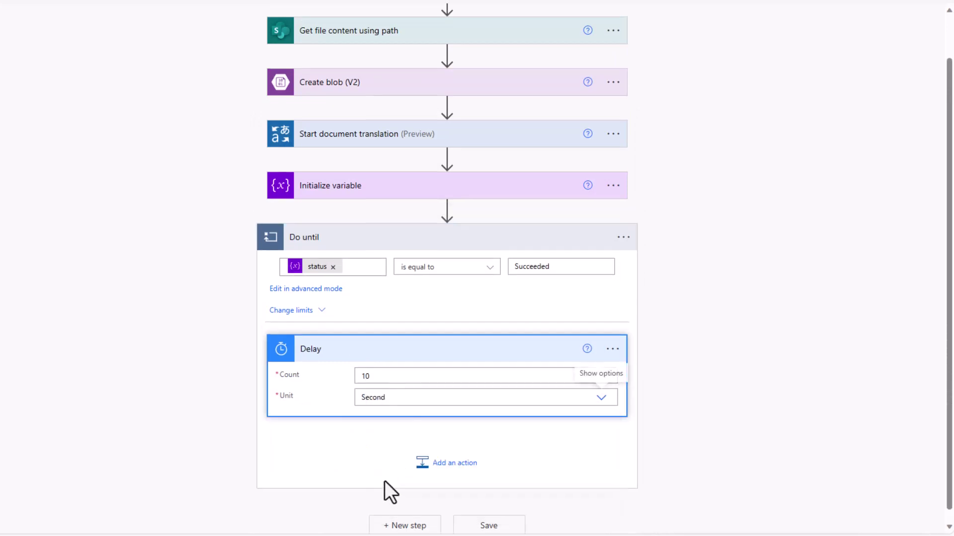
{"action": "left_click", "coordinate": [453, 471]}
{"action": "scroll", "coordinate": [411, 473], "scroll_direction": "down", "scroll_amount": 2}
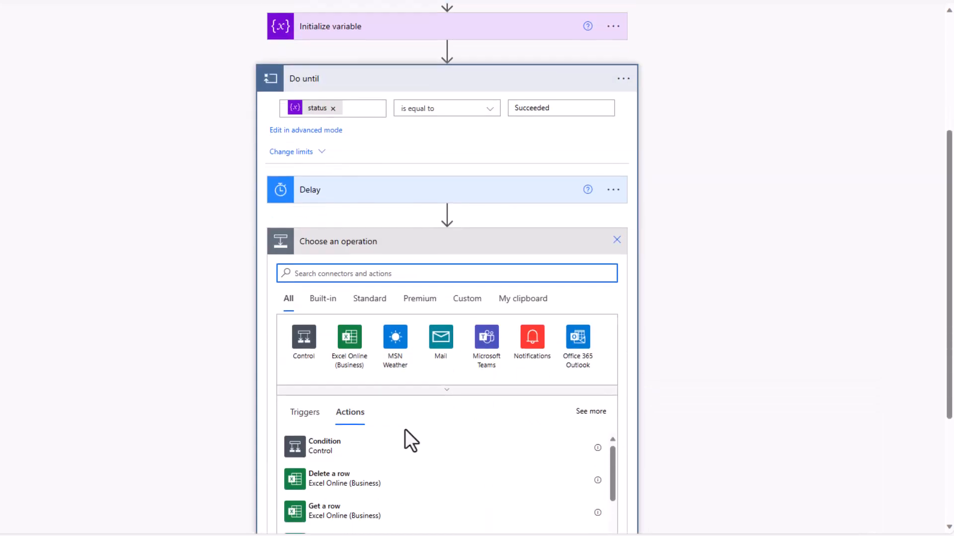
{"action": "type", "text": "http"}
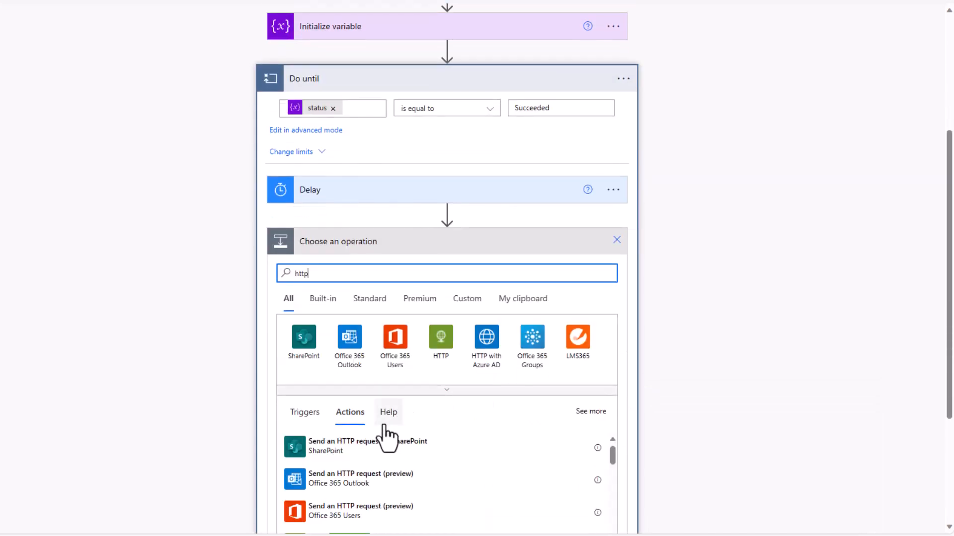
{"action": "scroll", "coordinate": [384, 436], "scroll_direction": "down", "scroll_amount": 2}
Step: Add an HTTP action after the Delay and set its Method to GET
{"action": "left_click", "coordinate": [320, 362]}
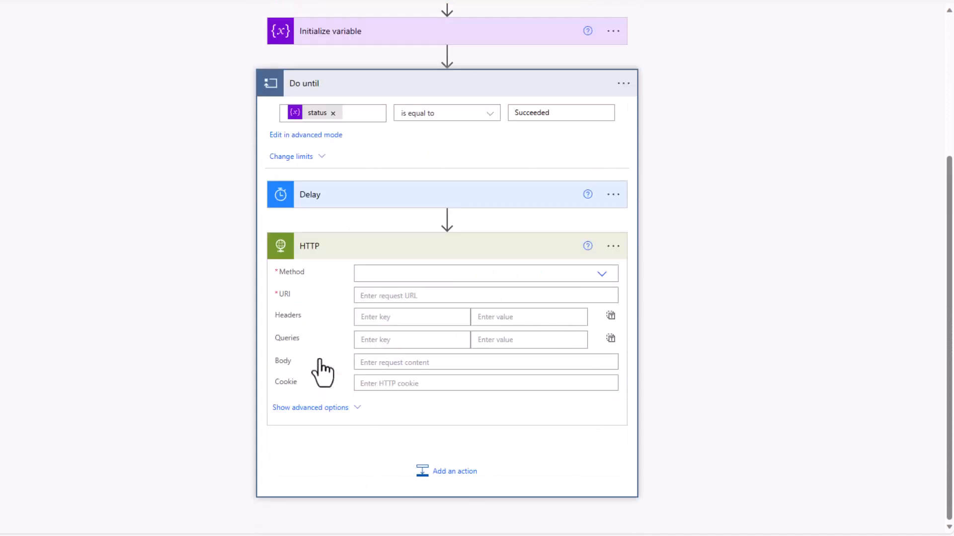
{"action": "left_click", "coordinate": [602, 254]}
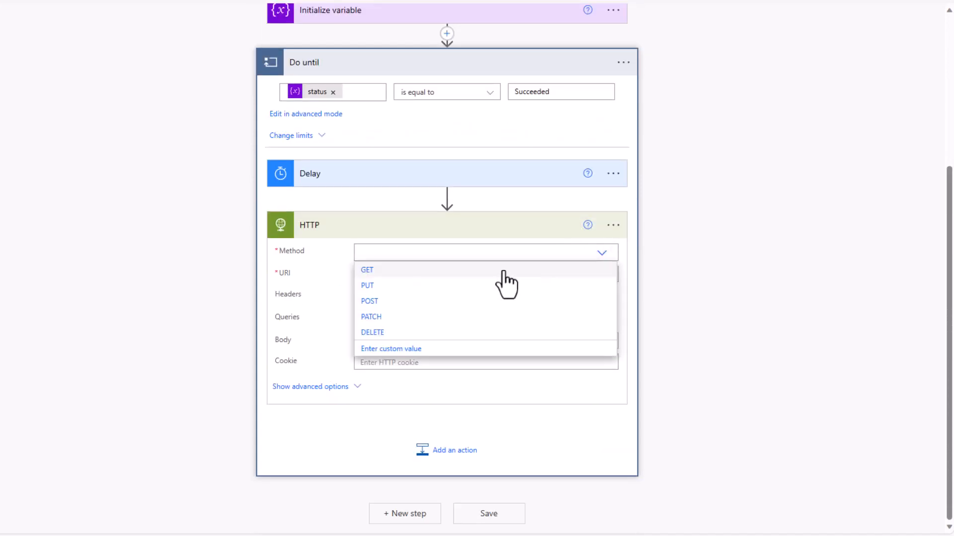
{"action": "left_click", "coordinate": [385, 270]}
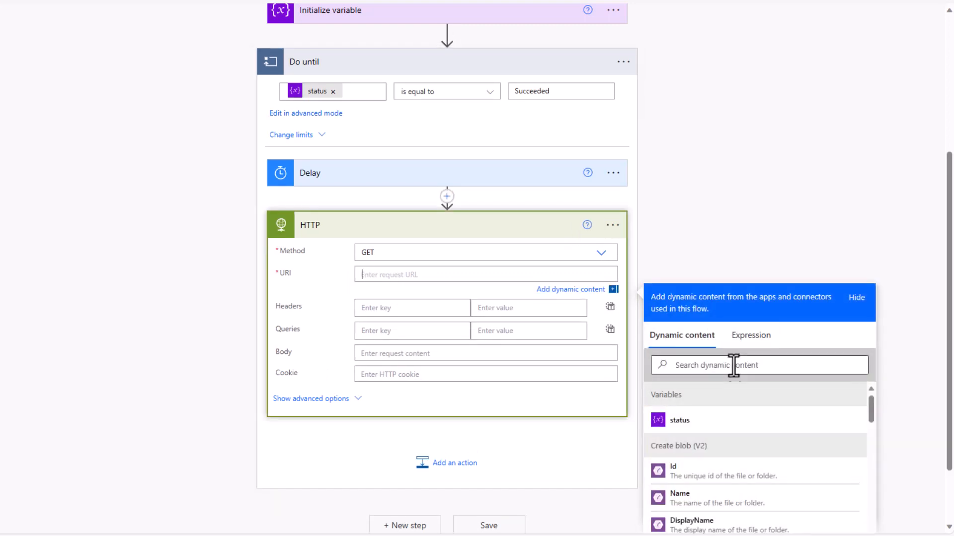
{"action": "scroll", "coordinate": [373, 149], "scroll_direction": "up", "scroll_amount": 2}
{"action": "scroll", "coordinate": [384, 174], "scroll_direction": "up", "scroll_amount": 1}
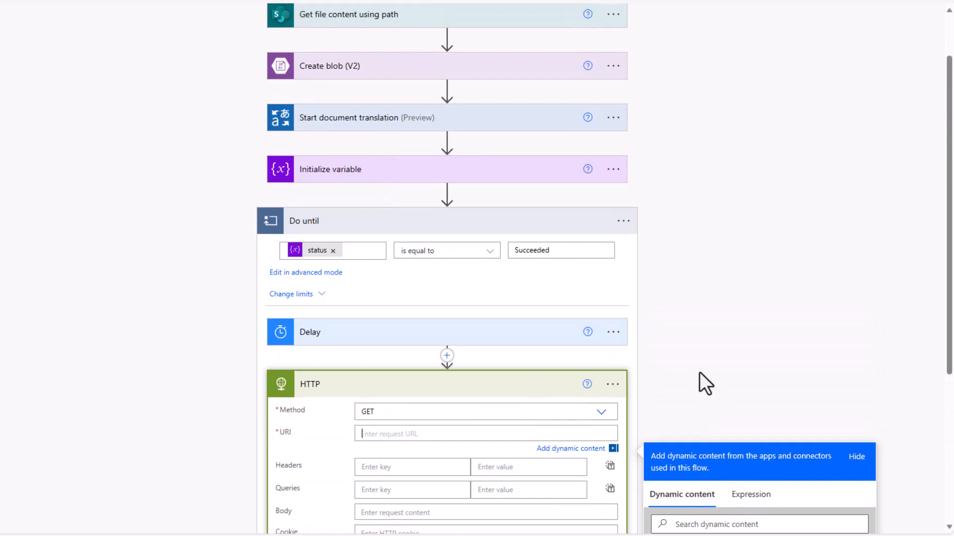
{"action": "scroll", "coordinate": [700, 372], "scroll_direction": "down", "scroll_amount": 2}
{"action": "scroll", "coordinate": [699, 377], "scroll_direction": "down", "scroll_amount": 1}
{"action": "scroll", "coordinate": [719, 440], "scroll_direction": "down", "scroll_amount": 3}
{"action": "scroll", "coordinate": [724, 451], "scroll_direction": "down", "scroll_amount": 3}
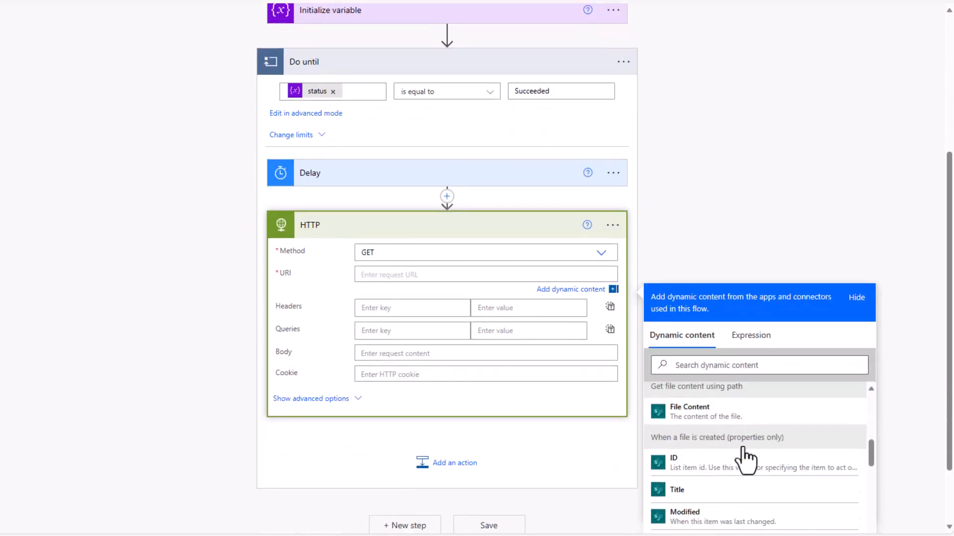
{"action": "scroll", "coordinate": [745, 458], "scroll_direction": "down", "scroll_amount": 3}
{"action": "scroll", "coordinate": [745, 458], "scroll_direction": "down", "scroll_amount": 3}
{"action": "scroll", "coordinate": [746, 457], "scroll_direction": "down", "scroll_amount": 3}
{"action": "scroll", "coordinate": [745, 457], "scroll_direction": "down", "scroll_amount": 3}
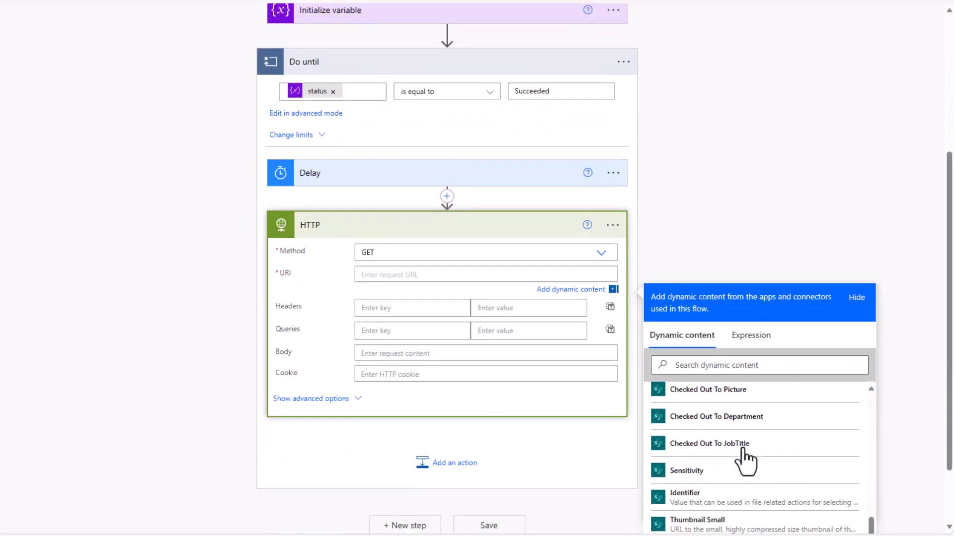
{"action": "scroll", "coordinate": [746, 457], "scroll_direction": "down", "scroll_amount": 3}
{"action": "scroll", "coordinate": [745, 458], "scroll_direction": "down", "scroll_amount": 3}
{"action": "scroll", "coordinate": [888, 454], "scroll_direction": "down", "scroll_amount": 1}
{"action": "scroll", "coordinate": [775, 440], "scroll_direction": "down", "scroll_amount": 1}
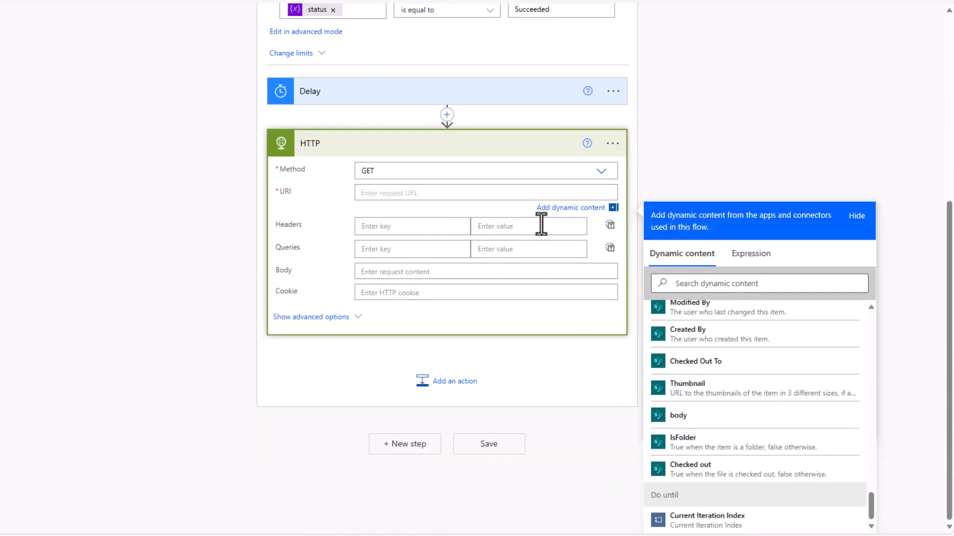
Step: Set the URI to the expression outputs('Start_document_translation')?['headers/Operation-Location']
{"action": "left_click", "coordinate": [749, 265]}
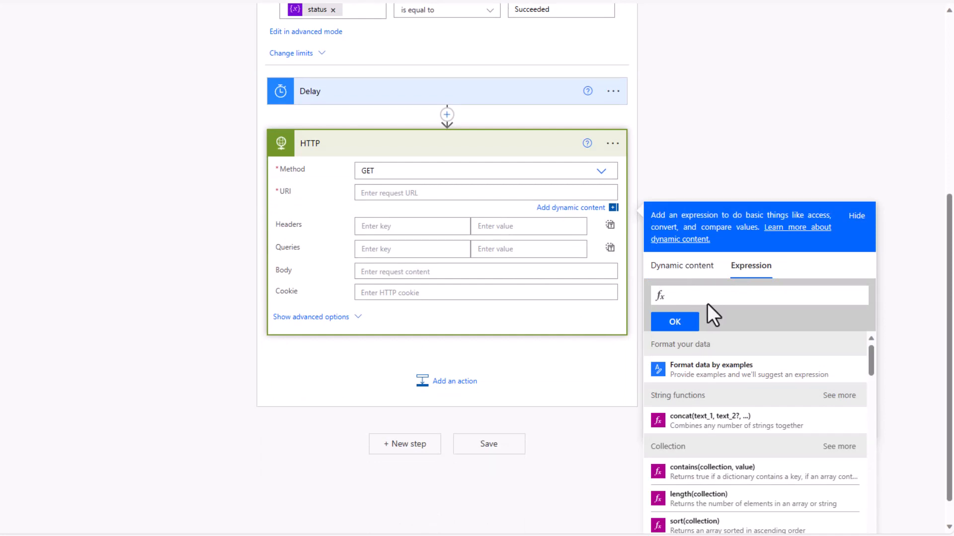
{"action": "type", "text": "outputs('Start_document_translation')?['headers/Operation-Location']"}
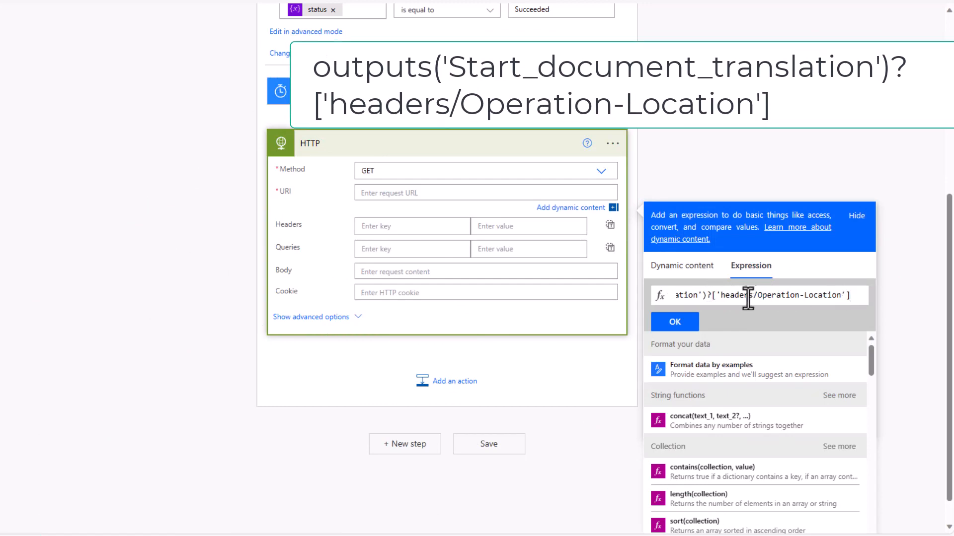
{"action": "left_click", "coordinate": [674, 322]}
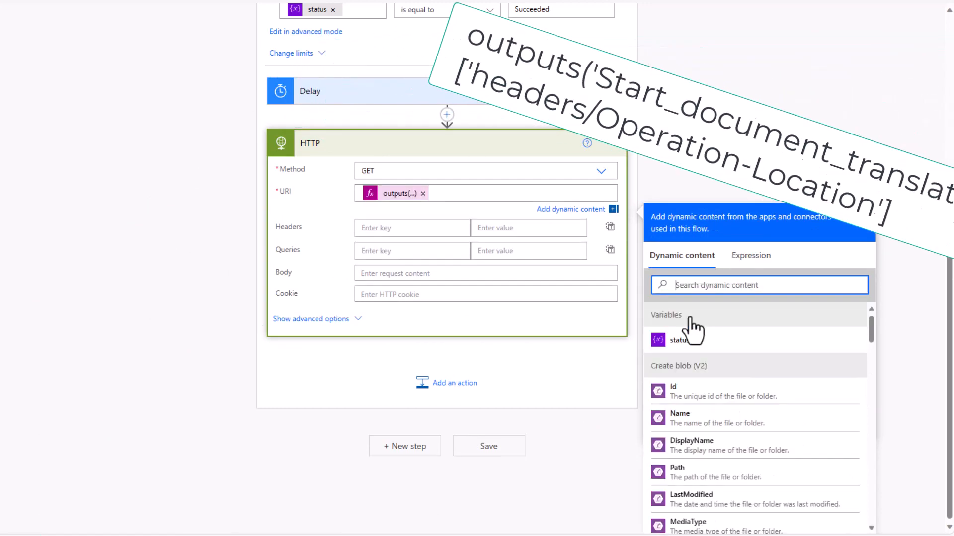
Step: Enter Ocp-Apim-Subscription-Key as the header key and copy KEY 1 from the Azure portal
{"action": "left_click", "coordinate": [413, 227]}
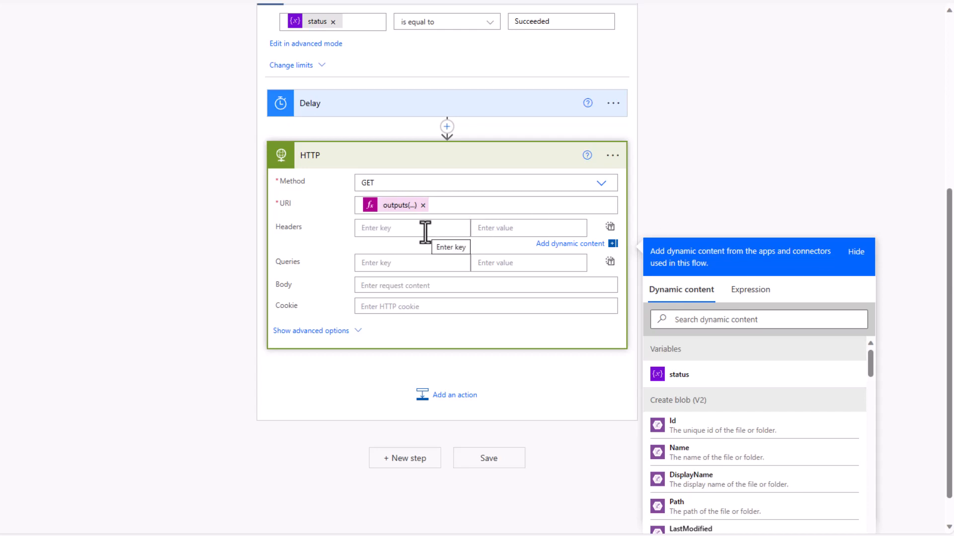
{"action": "type", "text": "Ocp-Apim-Subscription-Key"}
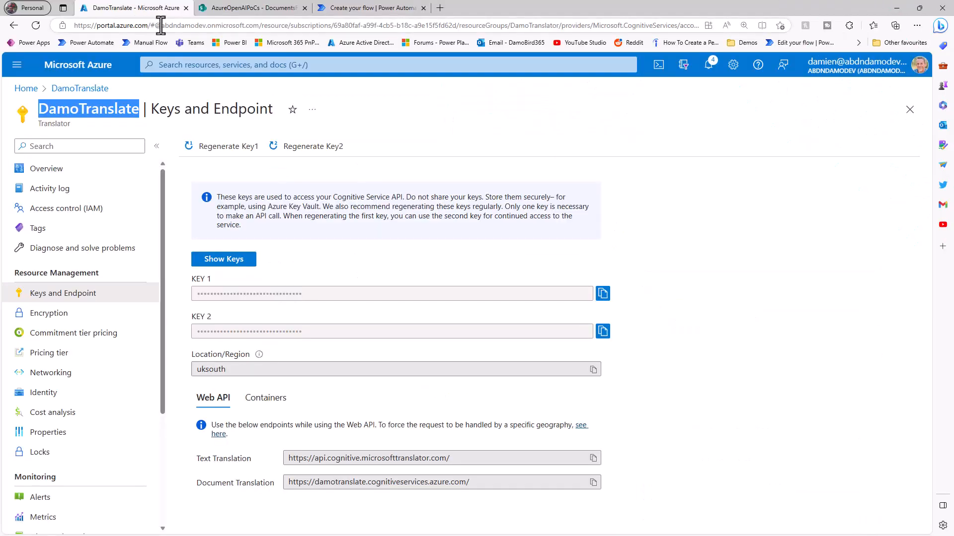
{"action": "left_click", "coordinate": [602, 294]}
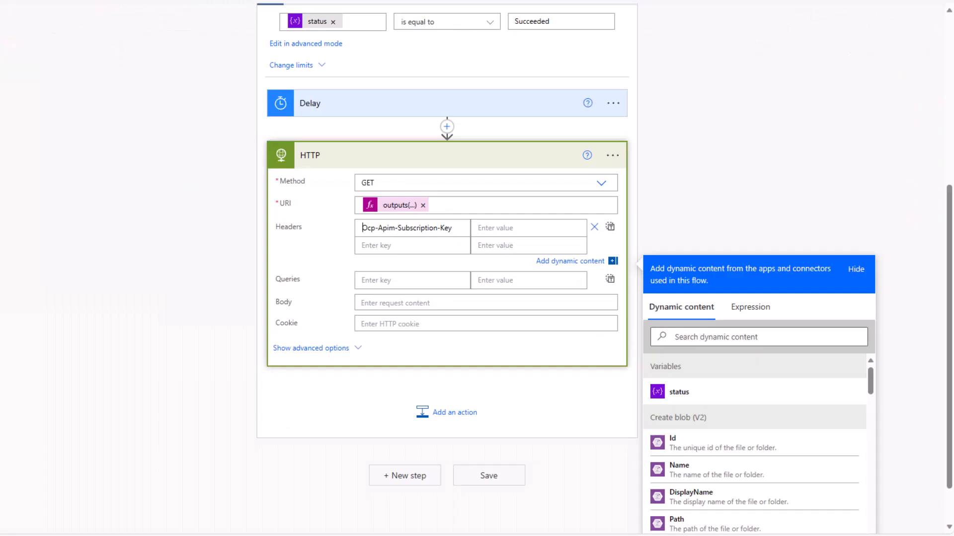
Step: Paste the copied subscription key as the Ocp-Apim-Subscription-Key header's value
{"action": "left_click", "coordinate": [502, 231]}
{"action": "key", "text": "ctrl+v"}
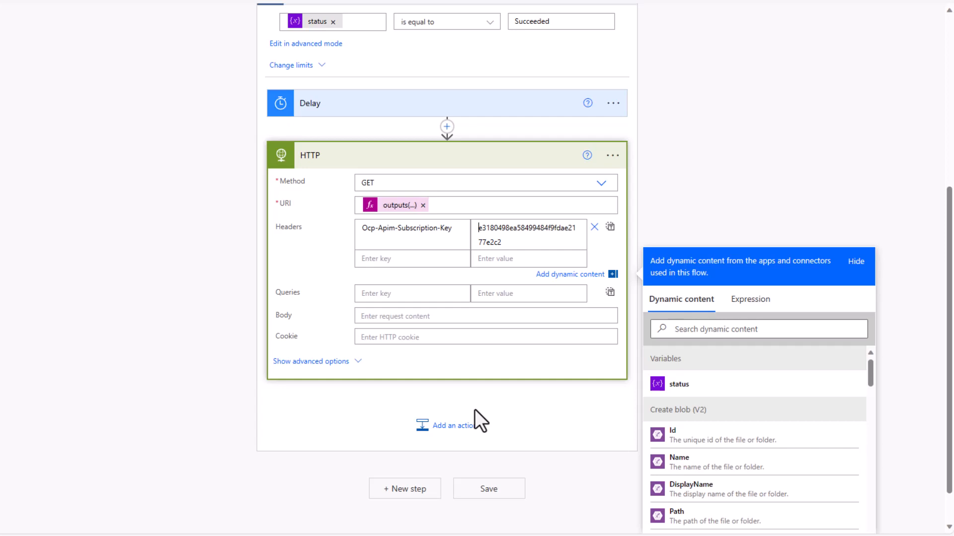
Step: Add a Set variable action below HTTP and pick the status variable
{"action": "left_click", "coordinate": [450, 429]}
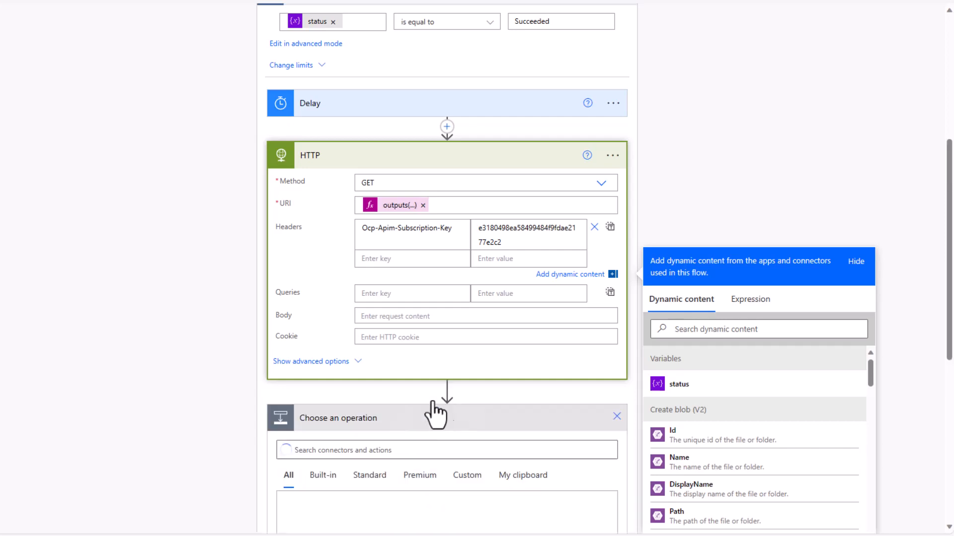
{"action": "type", "text": "s"}
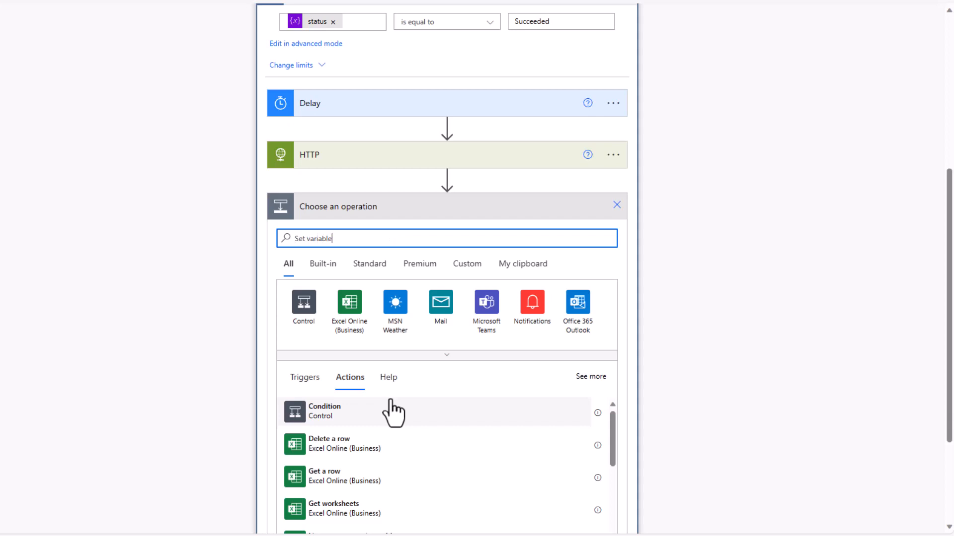
{"action": "scroll", "coordinate": [389, 402], "scroll_direction": "down", "scroll_amount": 1}
{"action": "scroll", "coordinate": [389, 403], "scroll_direction": "down", "scroll_amount": 1}
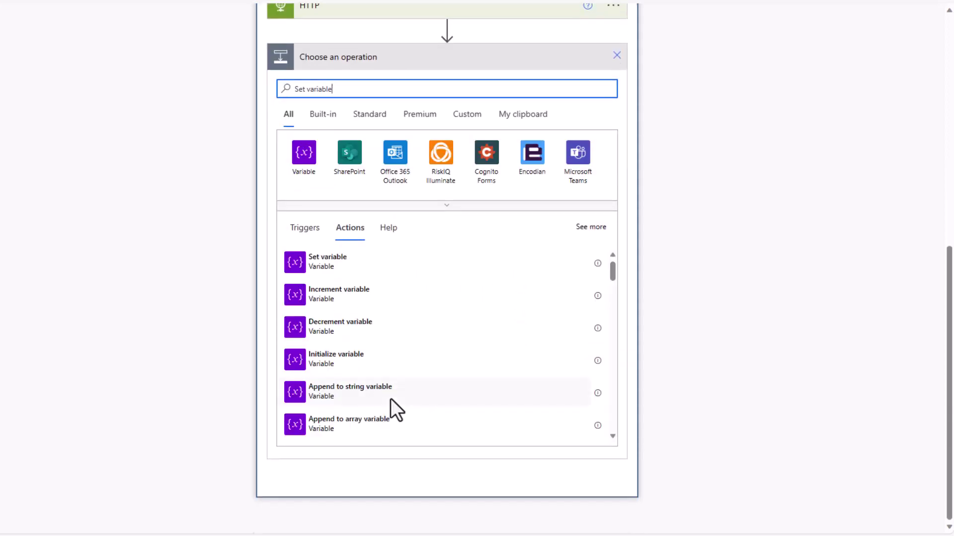
{"action": "left_click", "coordinate": [346, 264]}
{"action": "left_click", "coordinate": [417, 367]}
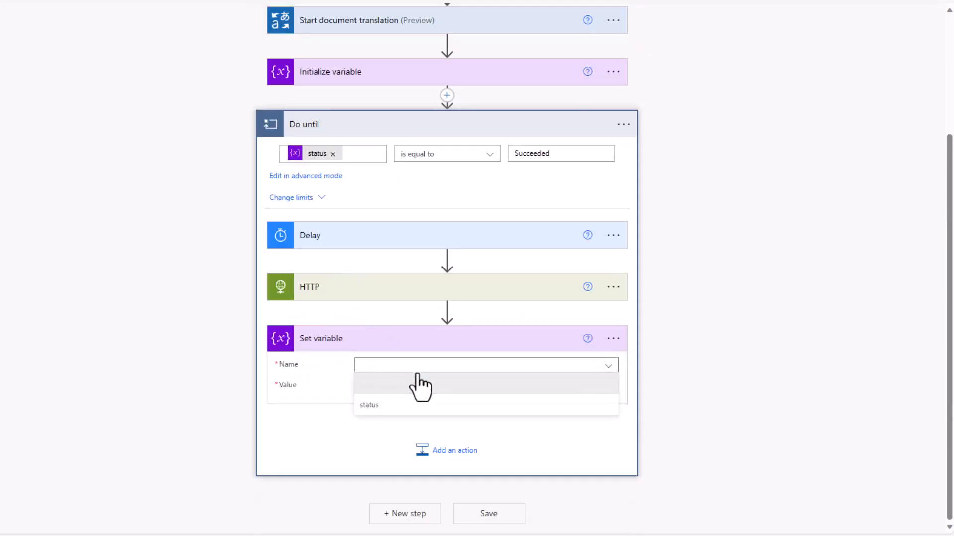
{"action": "left_click", "coordinate": [401, 406]}
Step: Assign the variable the expression body('HTTP')?['Status']
{"action": "left_click", "coordinate": [409, 387]}
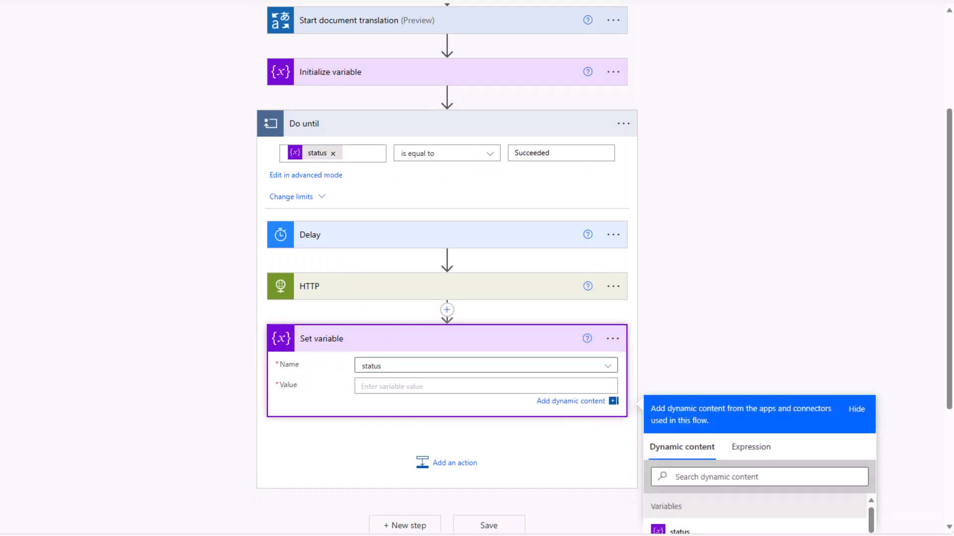
{"action": "scroll", "coordinate": [711, 276], "scroll_direction": "down", "scroll_amount": 1}
{"action": "scroll", "coordinate": [712, 277], "scroll_direction": "down", "scroll_amount": 1}
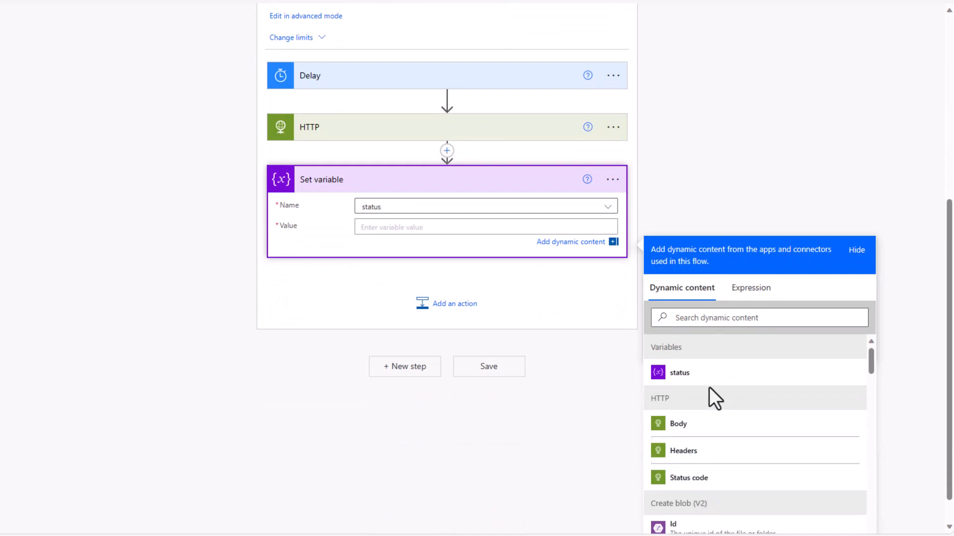
{"action": "left_click", "coordinate": [745, 289]}
{"action": "type", "text": "body('HTTP')?['Status']"}
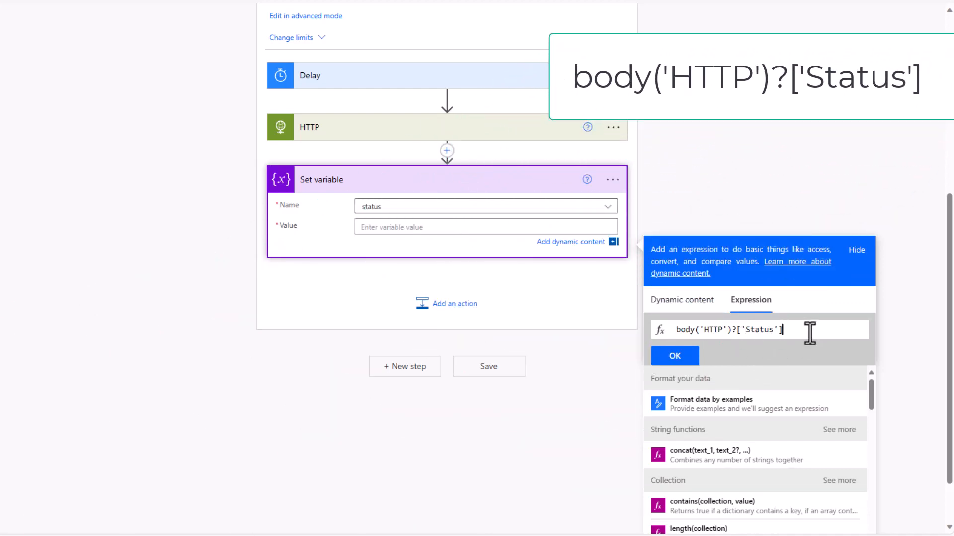
{"action": "left_click", "coordinate": [677, 358]}
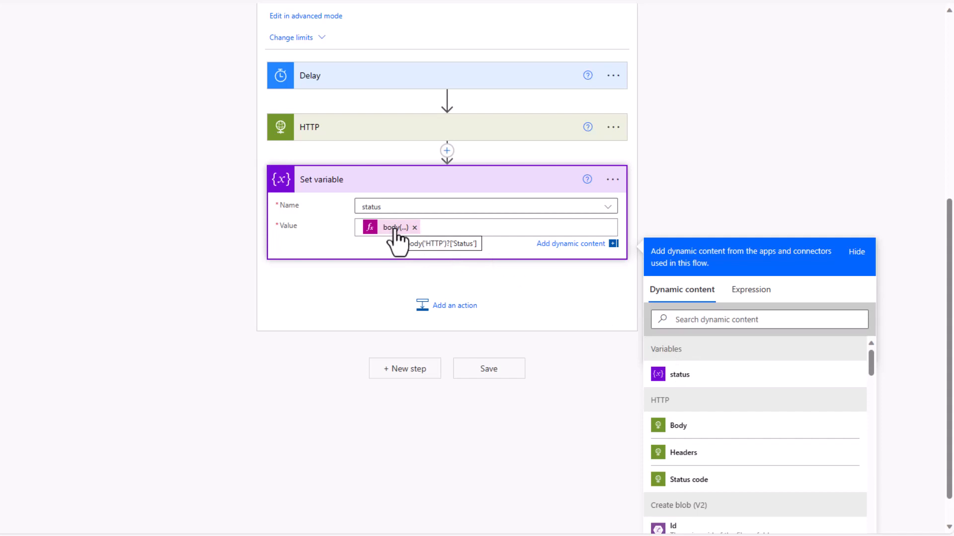
{"action": "scroll", "coordinate": [398, 239], "scroll_direction": "up", "scroll_amount": 2}
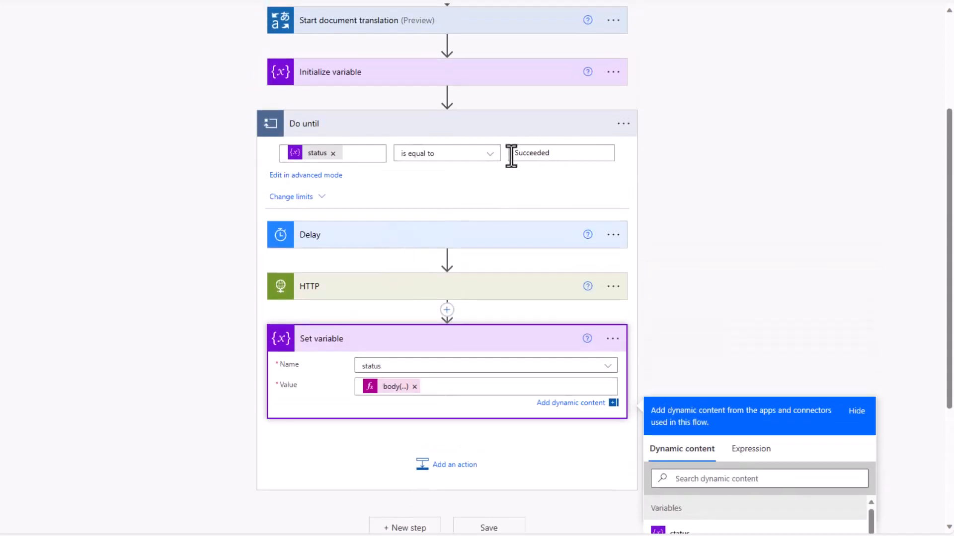
{"action": "scroll", "coordinate": [407, 417], "scroll_direction": "down", "scroll_amount": 3}
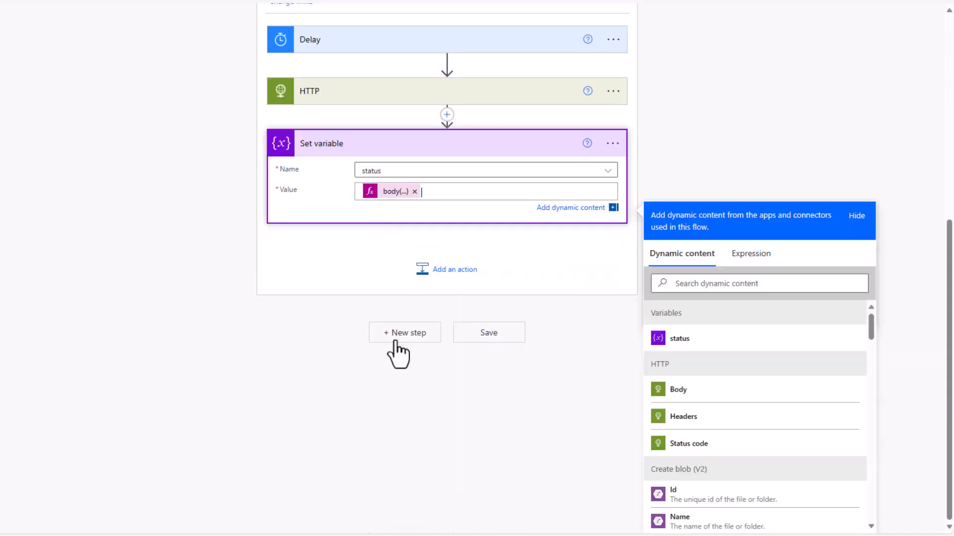
Step: Add Get blob content using path (V2) after the loop, using the connection's storage account
{"action": "left_click", "coordinate": [397, 337]}
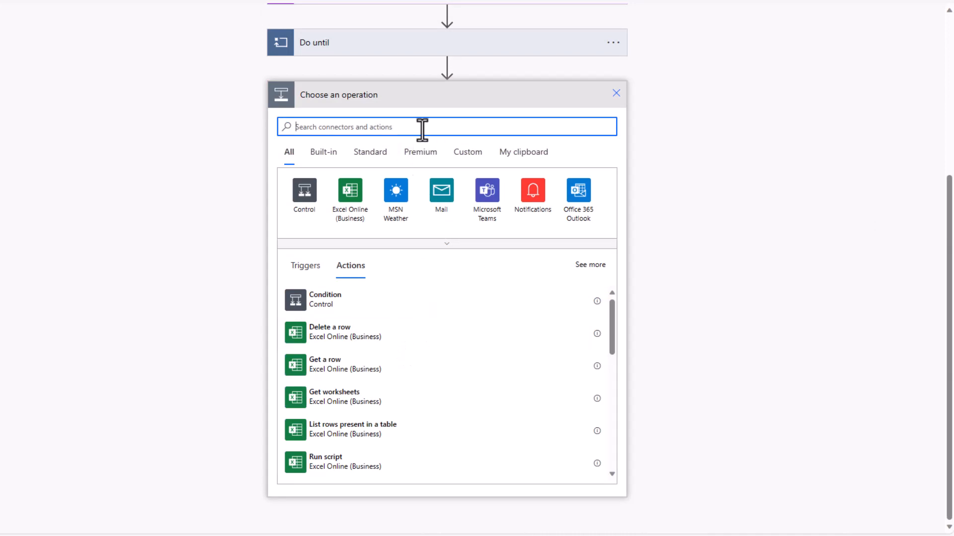
{"action": "type", "text": "get blob content"}
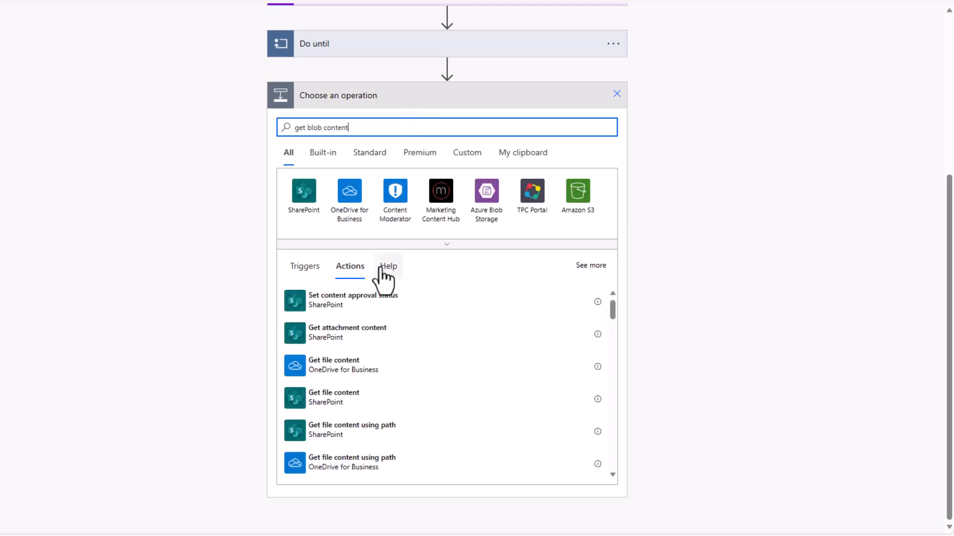
{"action": "left_click", "coordinate": [473, 227]}
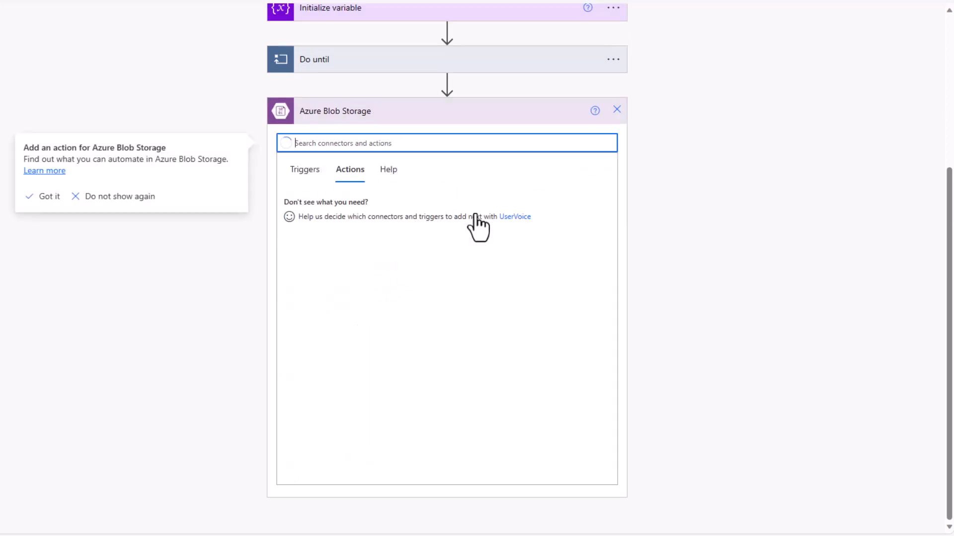
{"action": "scroll", "coordinate": [372, 373], "scroll_direction": "down", "scroll_amount": 2}
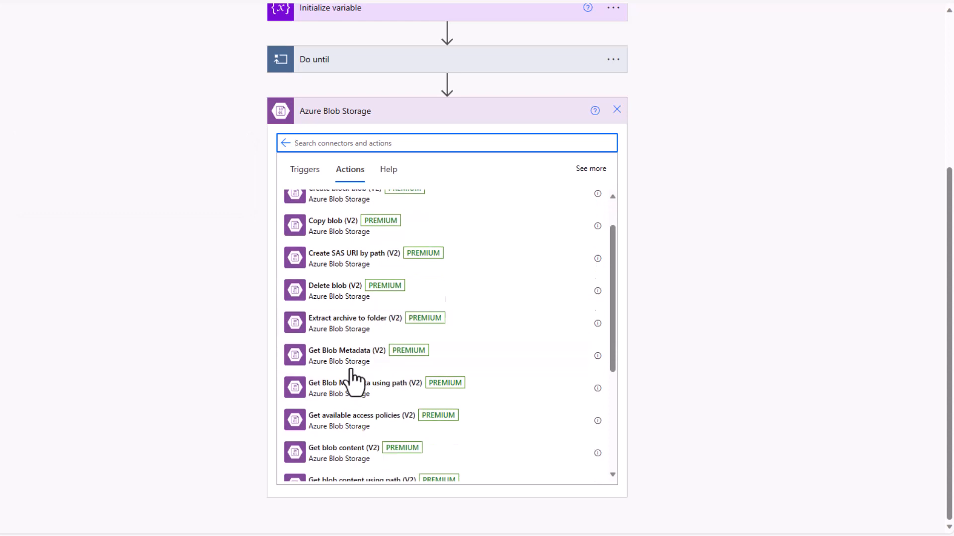
{"action": "scroll", "coordinate": [356, 395], "scroll_direction": "down", "scroll_amount": 2}
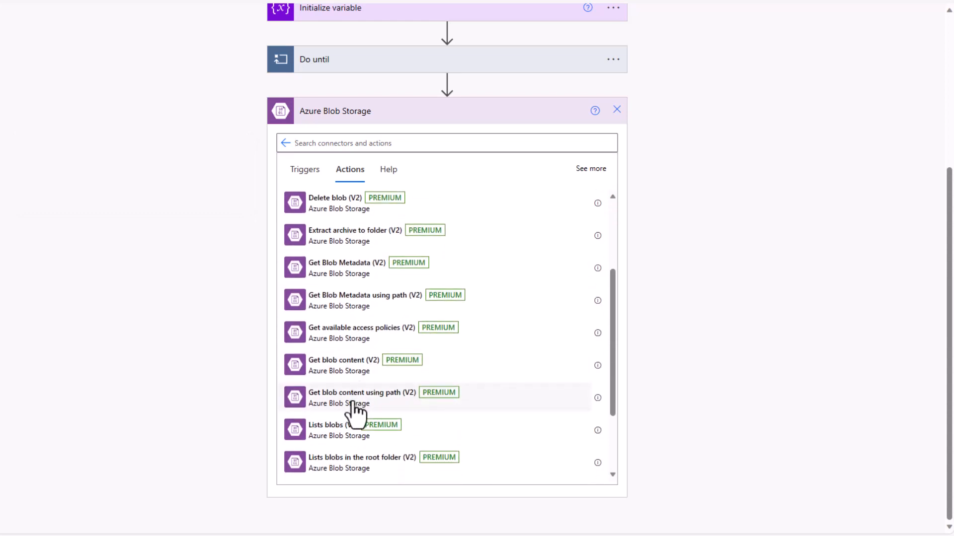
{"action": "left_click", "coordinate": [356, 406]}
{"action": "left_click", "coordinate": [608, 366]}
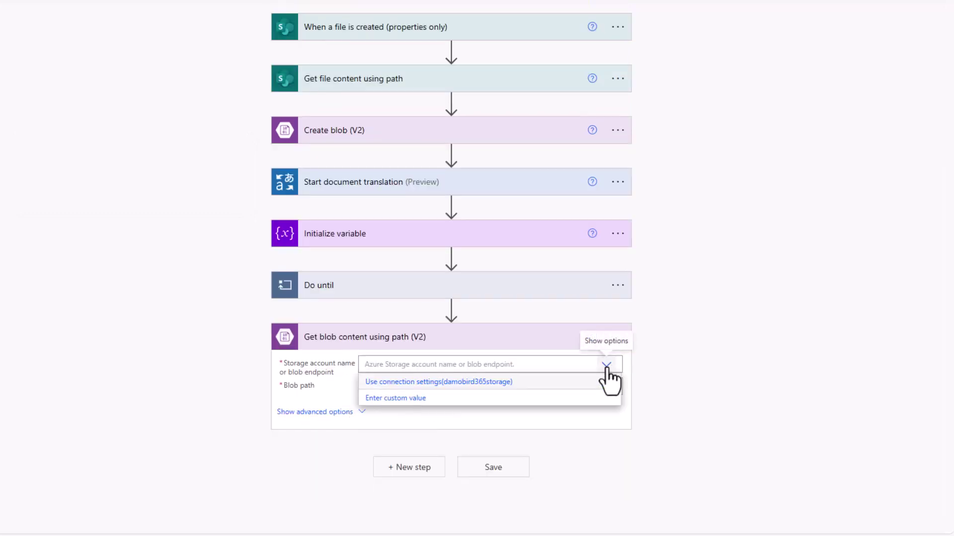
{"action": "left_click", "coordinate": [454, 383]}
Step: Set the Blob path to /converted/fr/ plus the File name with extension token
{"action": "left_click", "coordinate": [438, 388]}
{"action": "type", "text": "/"}
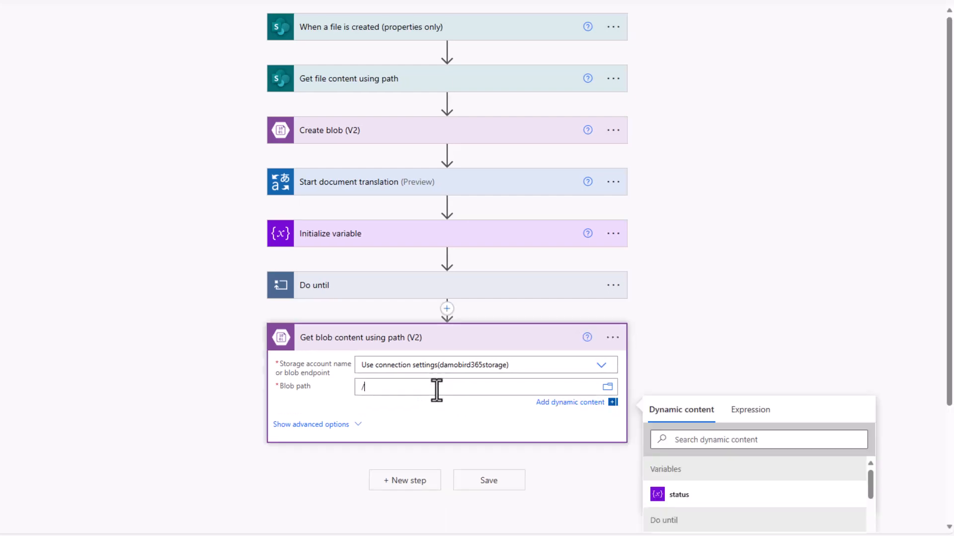
{"action": "type", "text": "converted/fr/"}
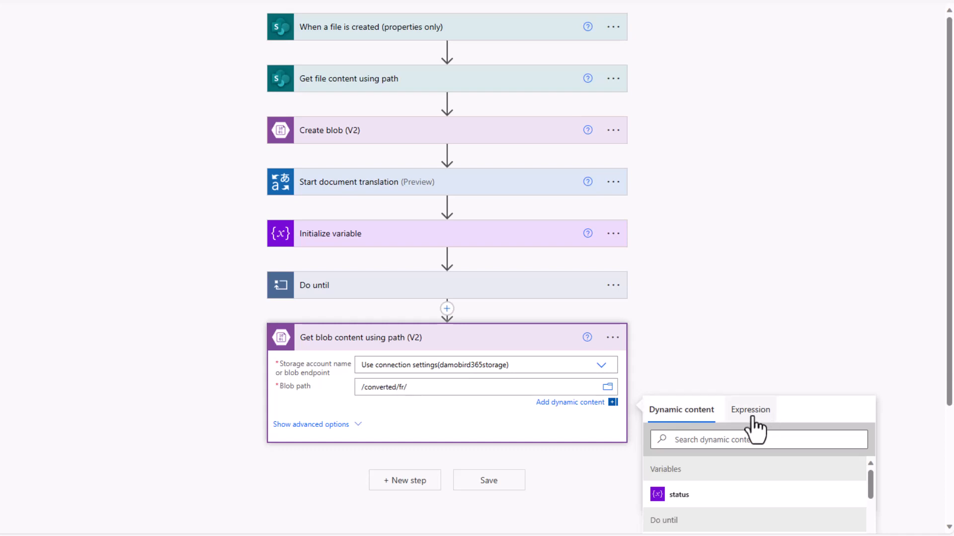
{"action": "left_click", "coordinate": [734, 437]}
{"action": "type", "text": "fil"}
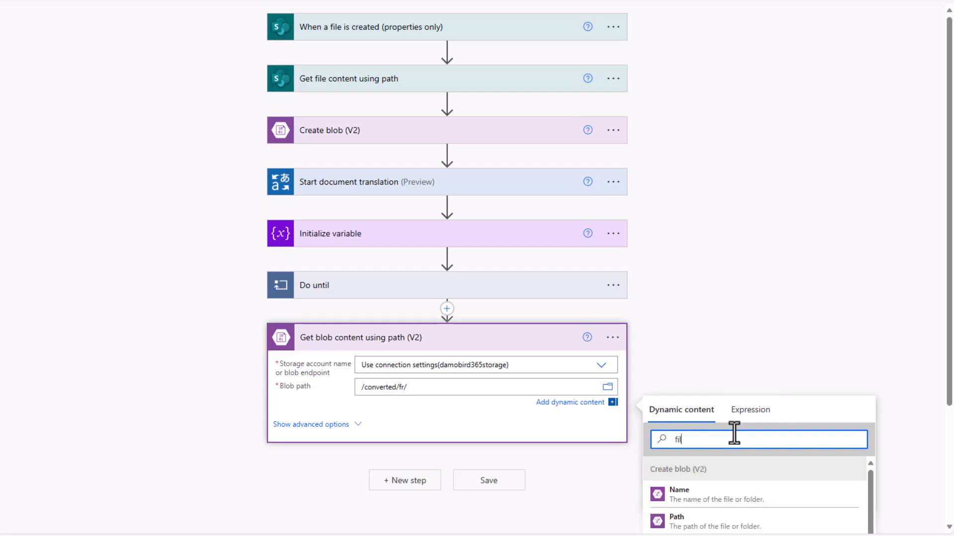
{"action": "type", "text": "e name"}
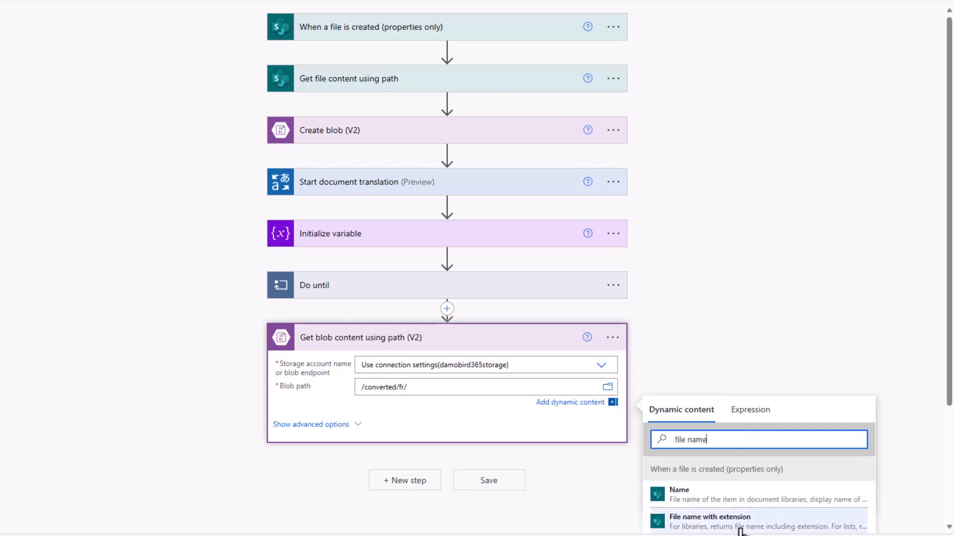
{"action": "left_click", "coordinate": [735, 519]}
Step: Add a SharePoint Create file step on the AzureOpenAIPoCs site in /DocumentsForTranslation
{"action": "left_click", "coordinate": [404, 480]}
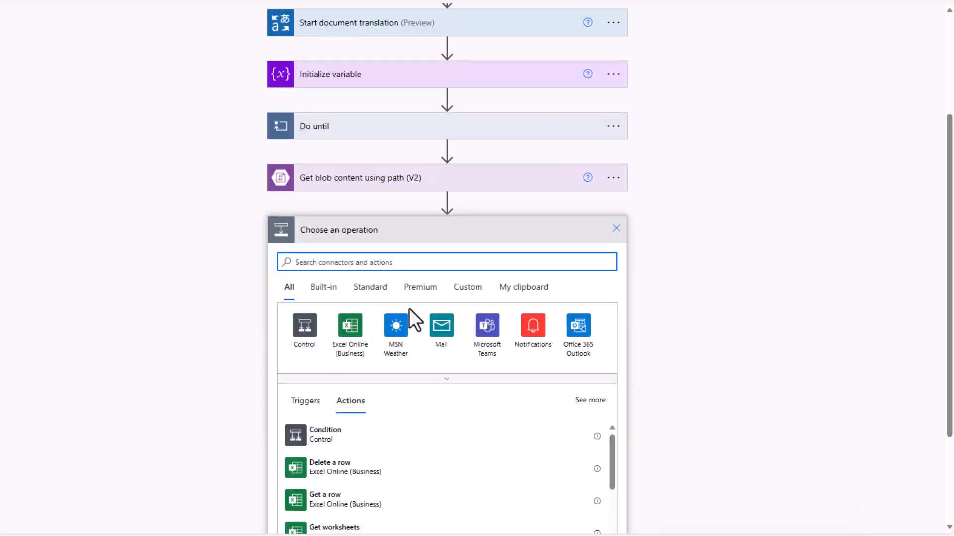
{"action": "type", "text": "create file"}
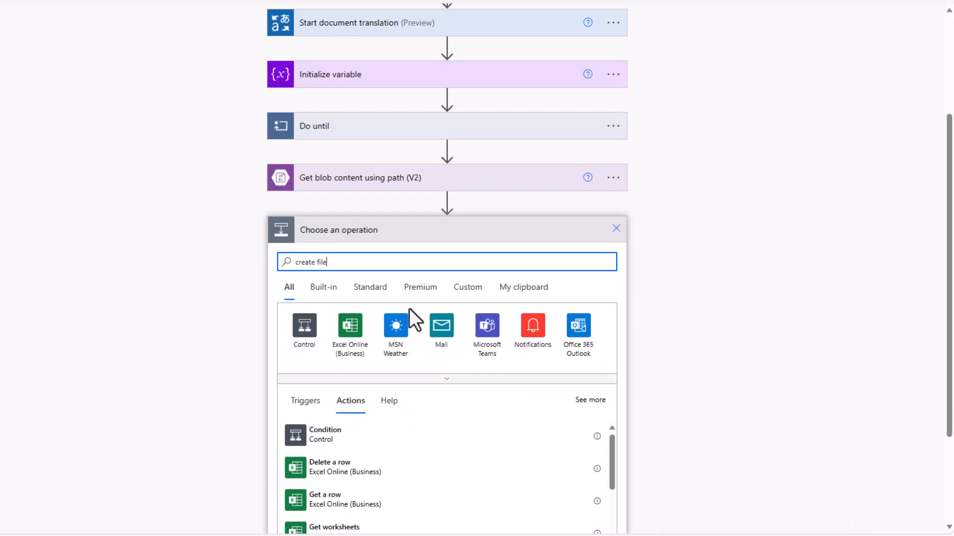
{"action": "left_click", "coordinate": [477, 467]}
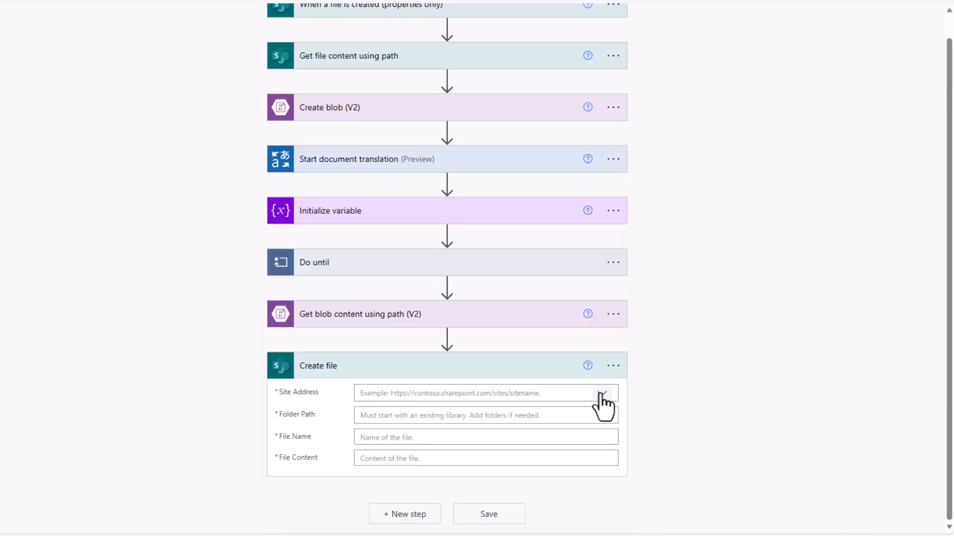
{"action": "left_click", "coordinate": [601, 393]}
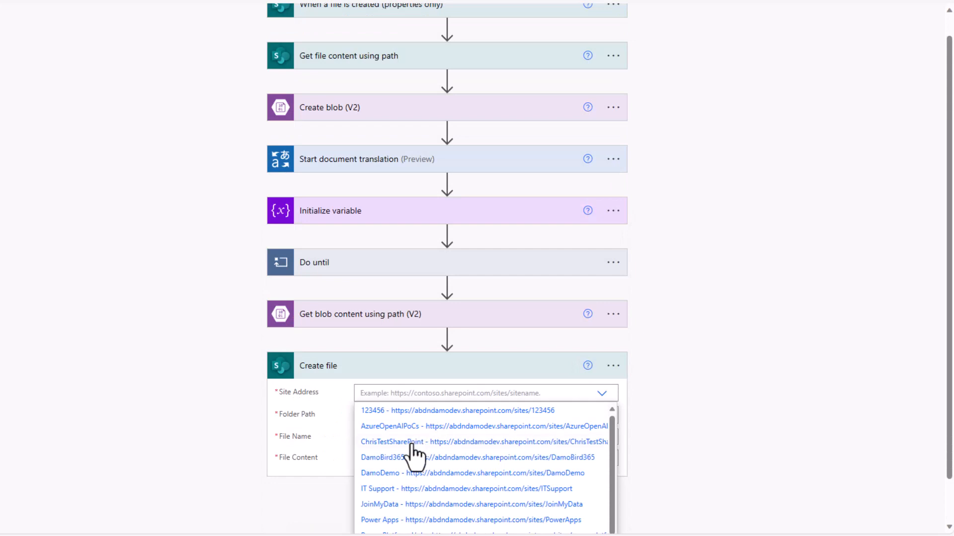
{"action": "left_click", "coordinate": [448, 427]}
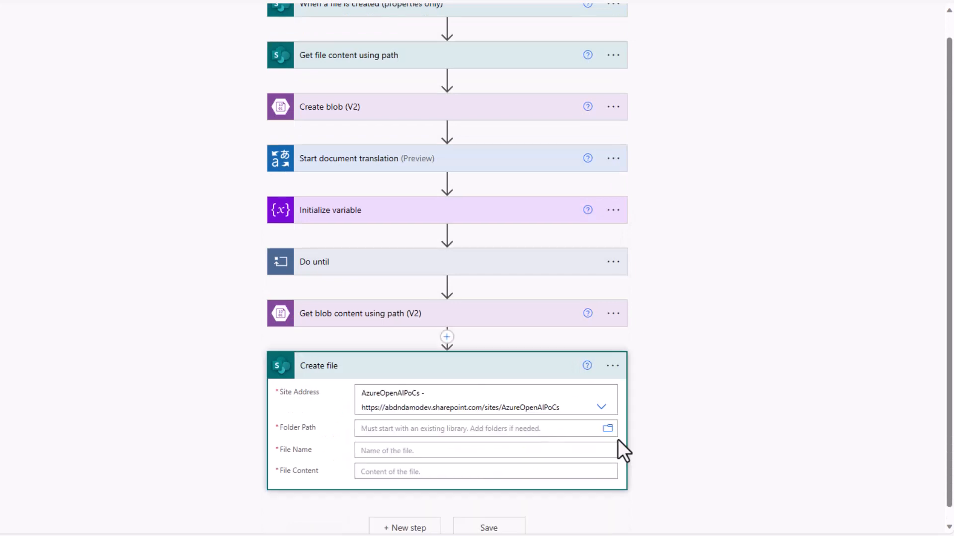
{"action": "left_click", "coordinate": [608, 429]}
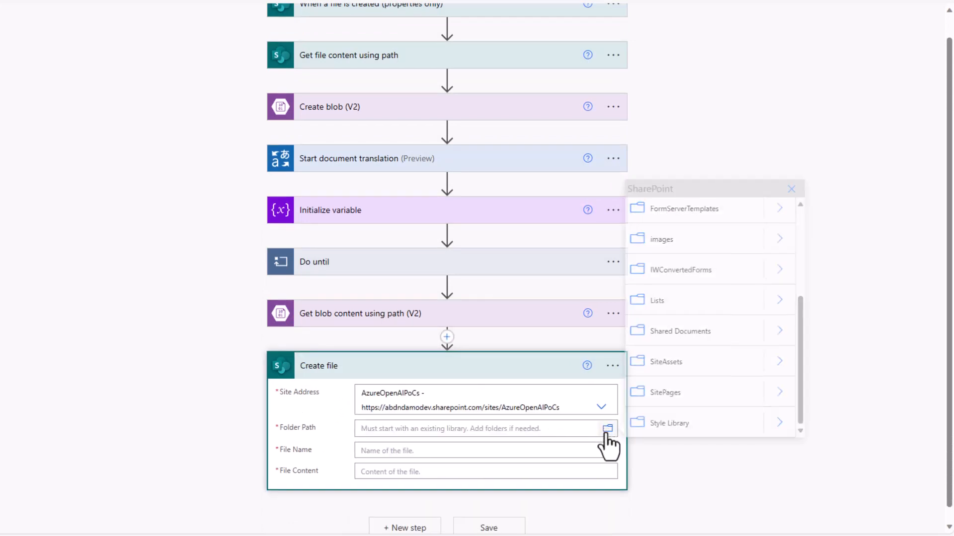
{"action": "scroll", "coordinate": [686, 320], "scroll_direction": "up", "scroll_amount": 2}
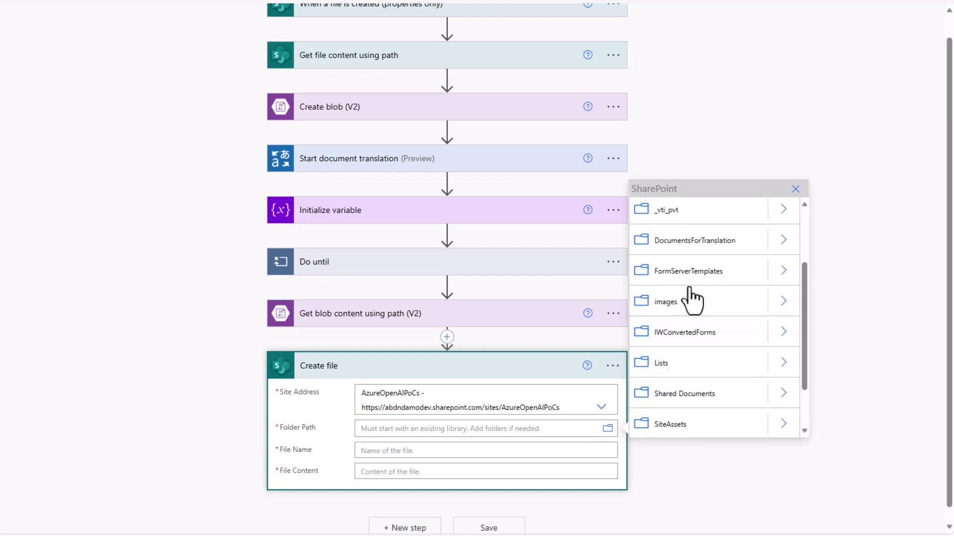
{"action": "left_click", "coordinate": [695, 253]}
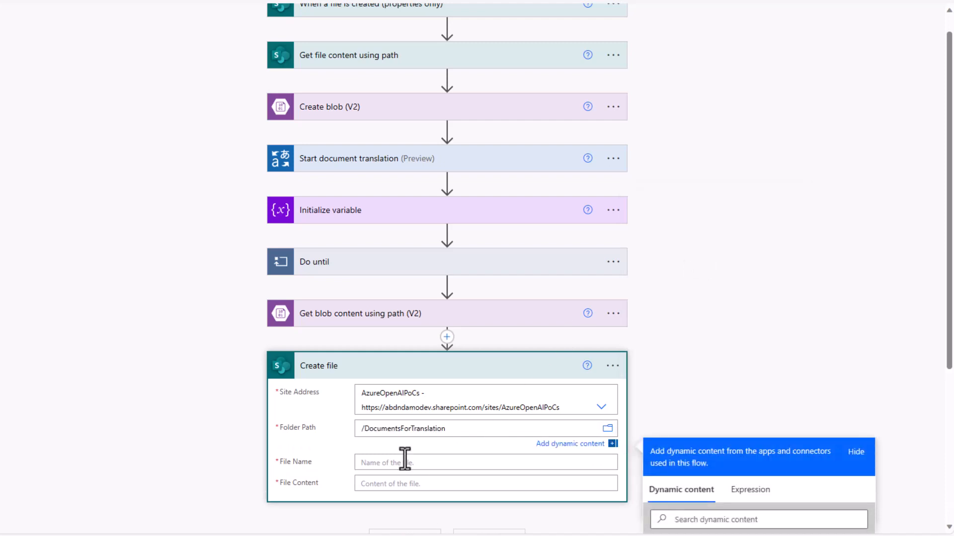
Step: Name the file fr- plus File name with extension and use the blob's File Content as content
{"action": "left_click", "coordinate": [365, 451]}
{"action": "scroll", "coordinate": [711, 467], "scroll_direction": "down", "scroll_amount": 2}
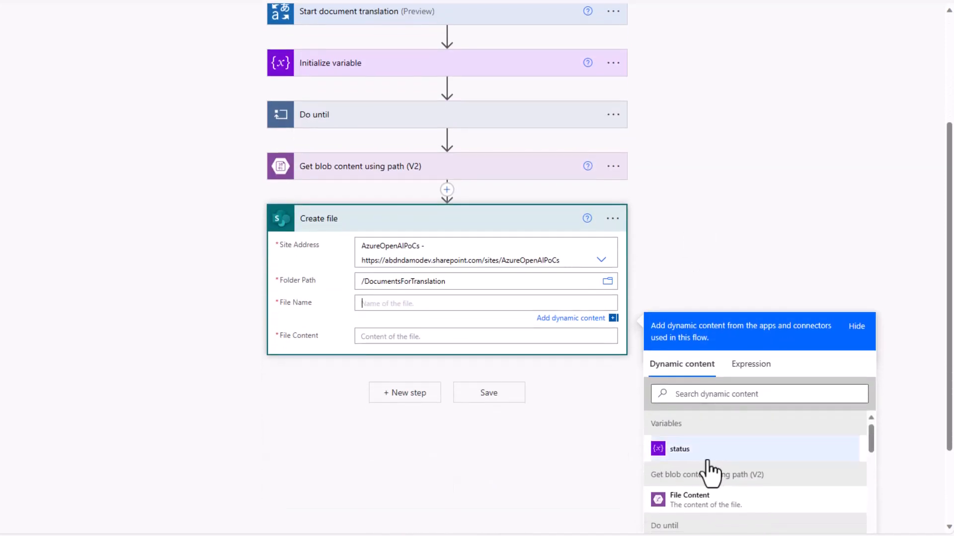
{"action": "type", "text": "fr-"}
{"action": "left_click", "coordinate": [707, 394]}
{"action": "type", "text": "file"}
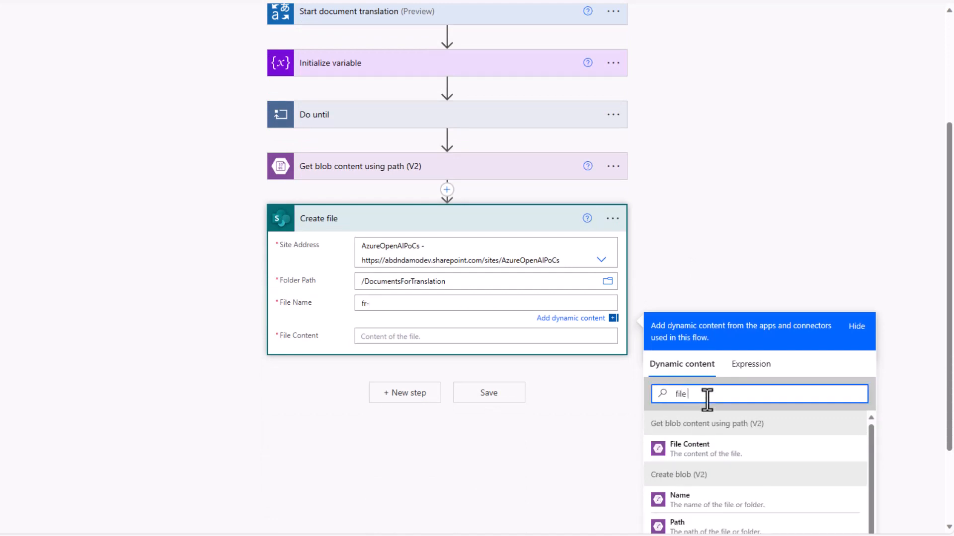
{"action": "type", "text": " name"}
{"action": "left_click", "coordinate": [706, 480]}
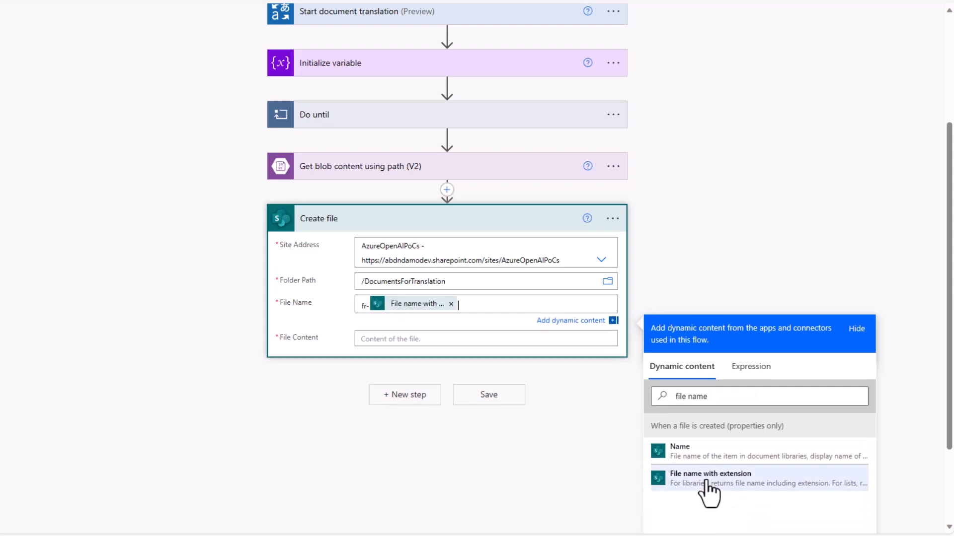
{"action": "left_click", "coordinate": [414, 337]}
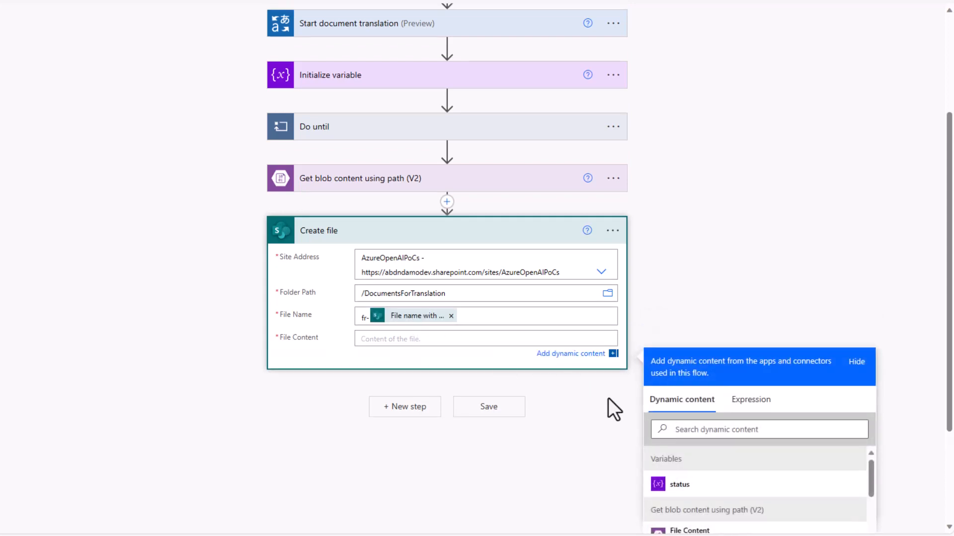
{"action": "scroll", "coordinate": [703, 470], "scroll_direction": "down", "scroll_amount": 3}
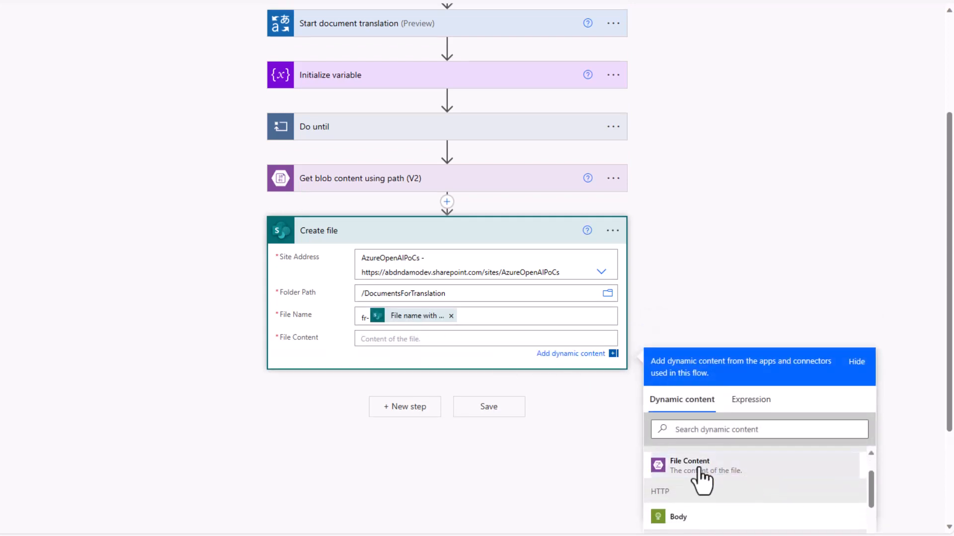
{"action": "left_click", "coordinate": [699, 474]}
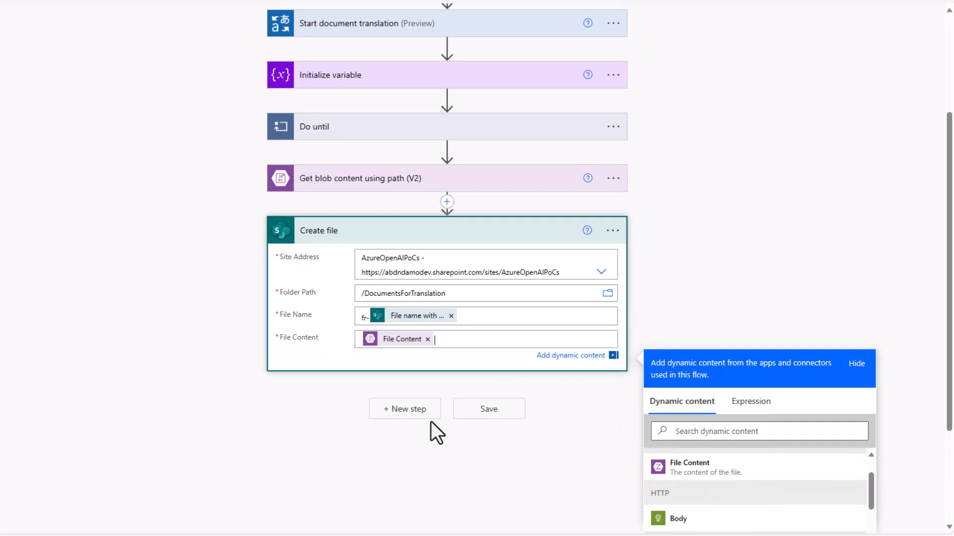
Step: Add a Delete blob (V2) step after Create file using the existing storage connection settings
{"action": "left_click", "coordinate": [412, 417]}
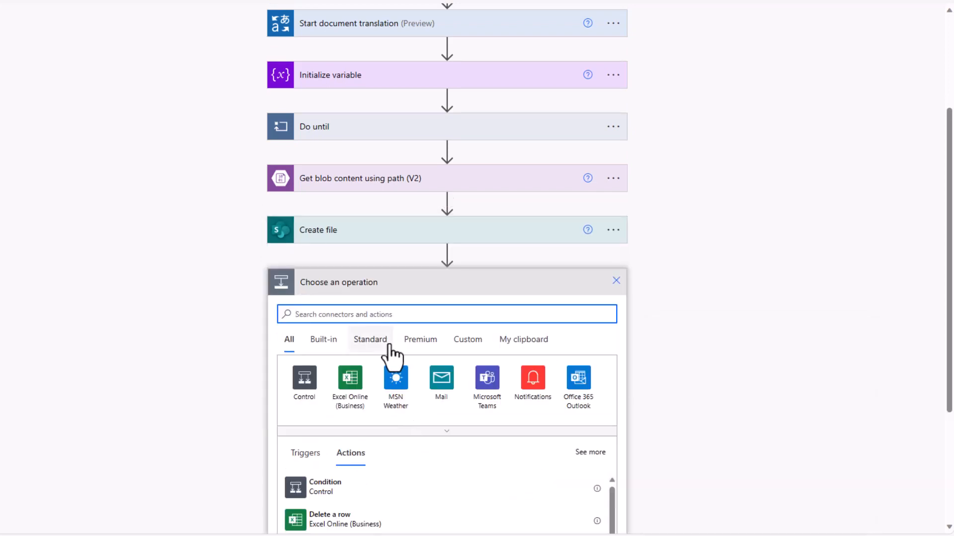
{"action": "type", "text": "blob"}
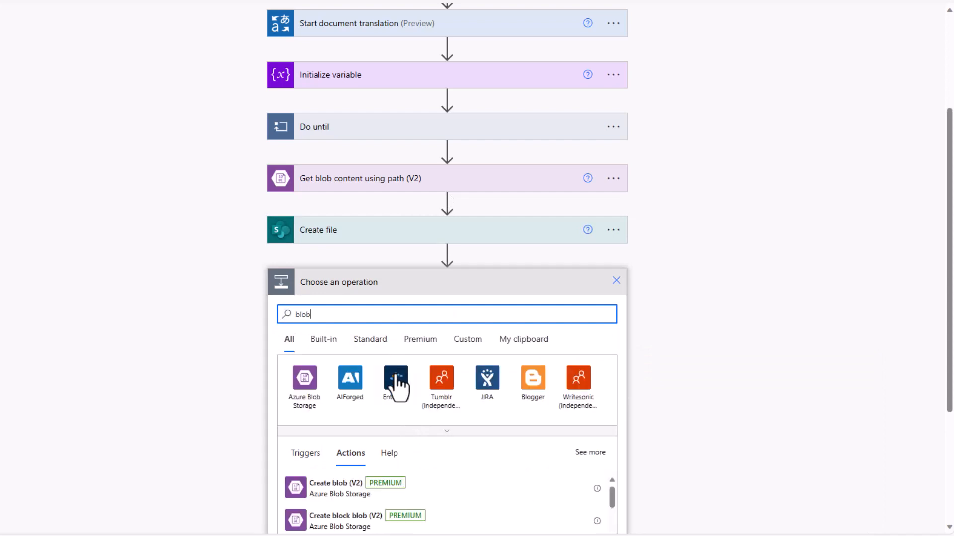
{"action": "scroll", "coordinate": [348, 430], "scroll_direction": "down", "scroll_amount": 2}
{"action": "scroll", "coordinate": [348, 430], "scroll_direction": "down", "scroll_amount": 2}
{"action": "scroll", "coordinate": [356, 452], "scroll_direction": "down", "scroll_amount": 1}
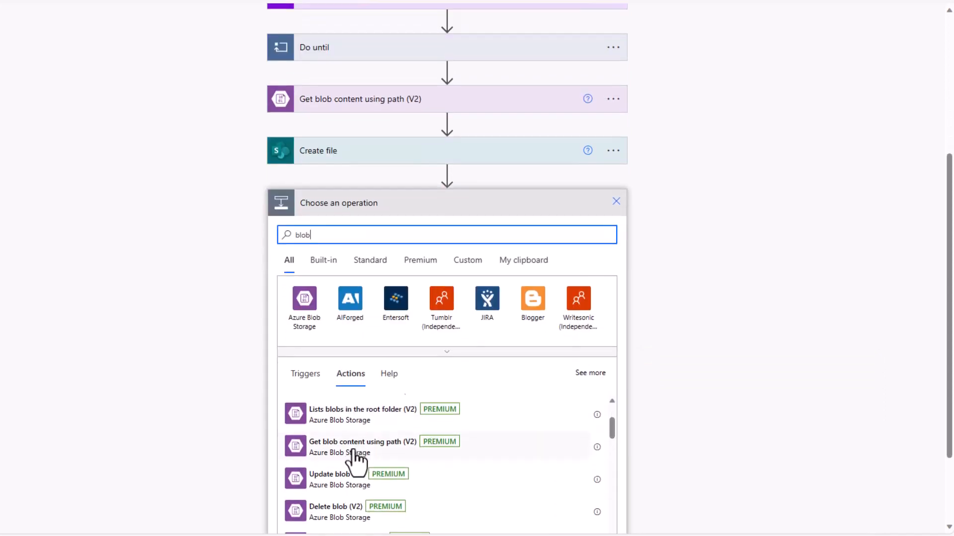
{"action": "scroll", "coordinate": [355, 463], "scroll_direction": "down", "scroll_amount": 1}
{"action": "left_click", "coordinate": [342, 494]}
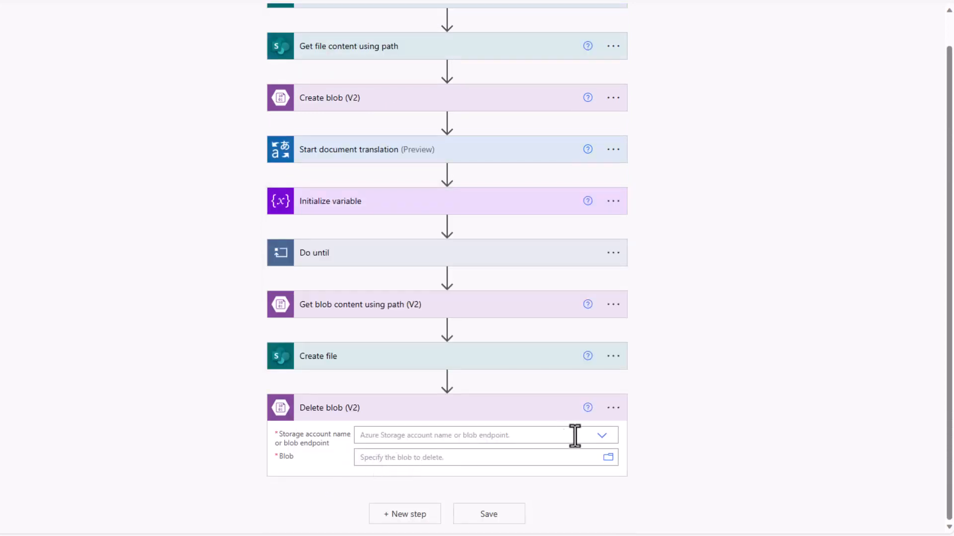
{"action": "left_click", "coordinate": [601, 436]}
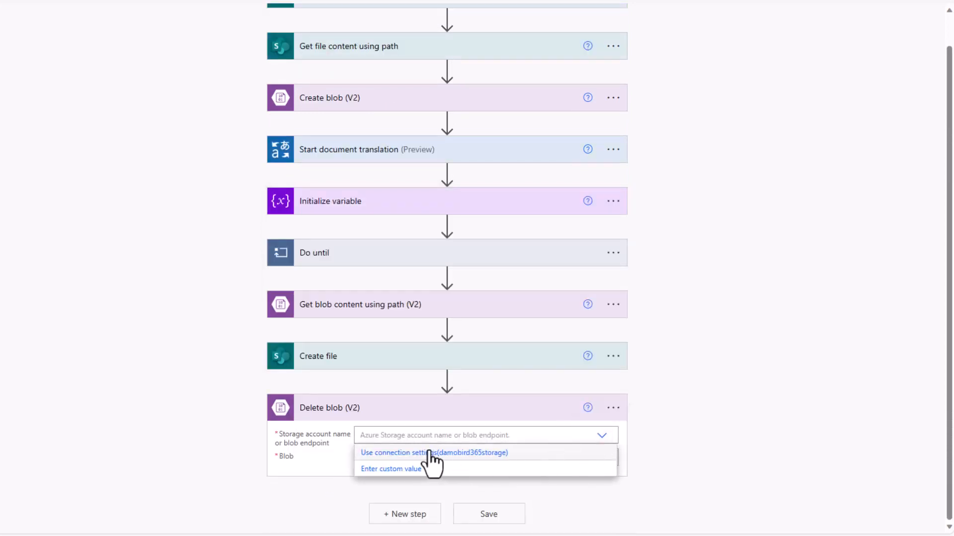
{"action": "left_click", "coordinate": [403, 459]}
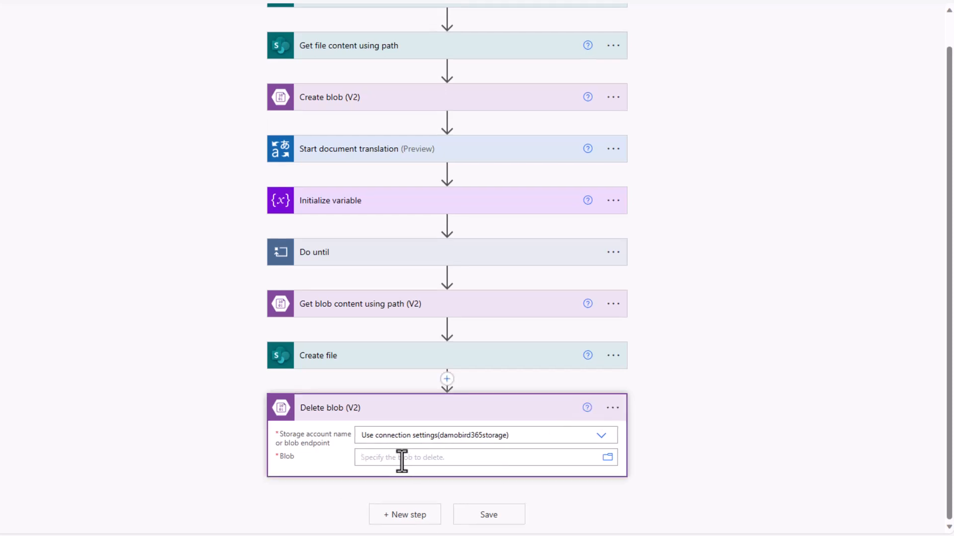
{"action": "type", "text": "/incom"}
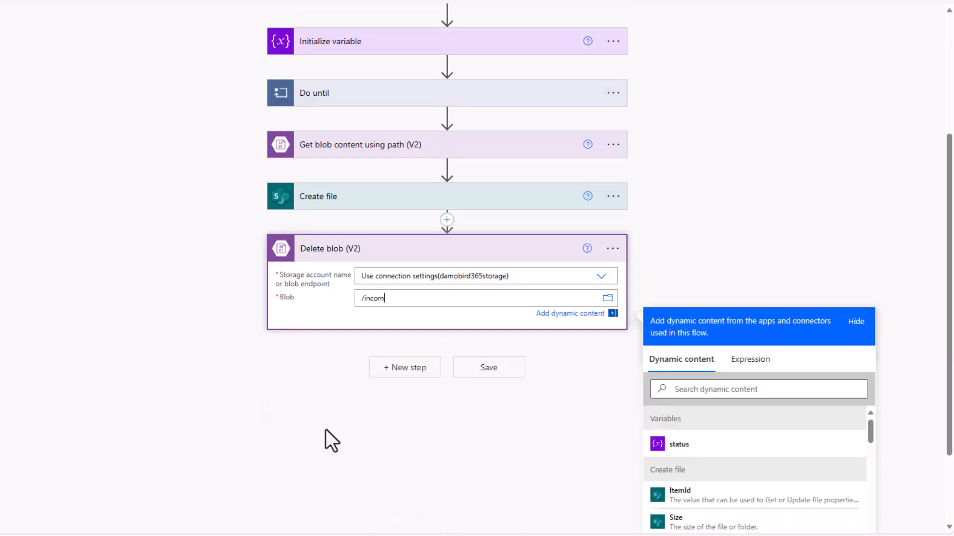
{"action": "type", "text": "ing/"}
Step: Set the Blob to /incoming/ plus the File name with extension token
{"action": "left_click", "coordinate": [770, 389]}
{"action": "type", "text": "file"}
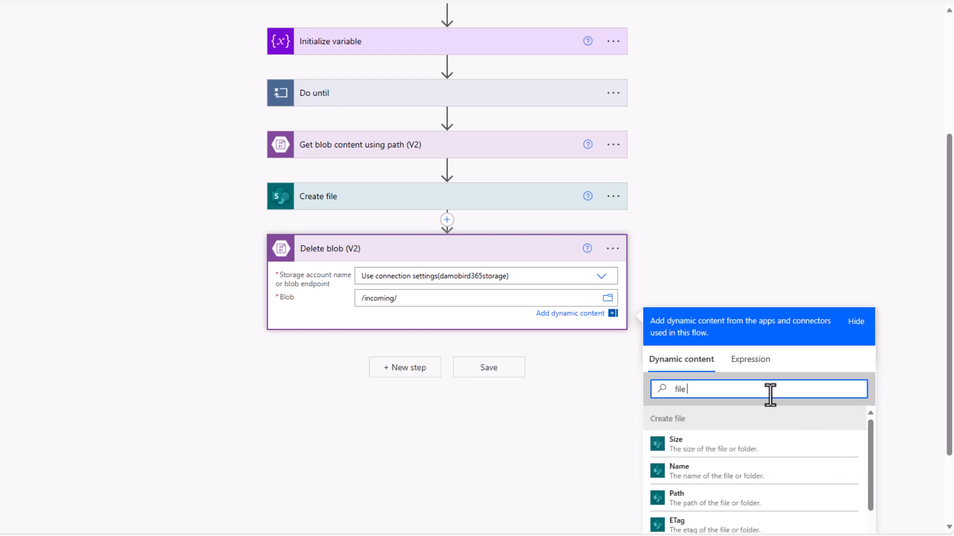
{"action": "type", "text": " name"}
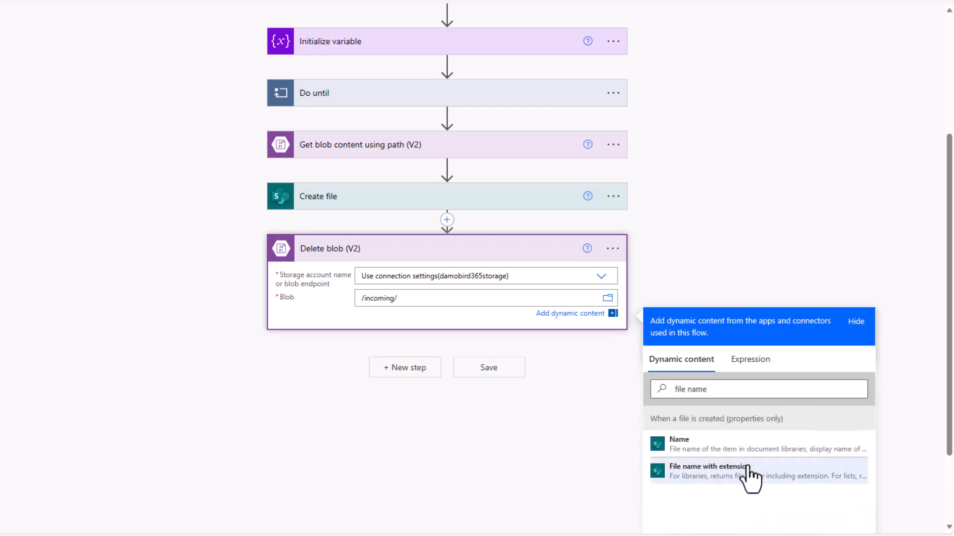
{"action": "left_click", "coordinate": [748, 473]}
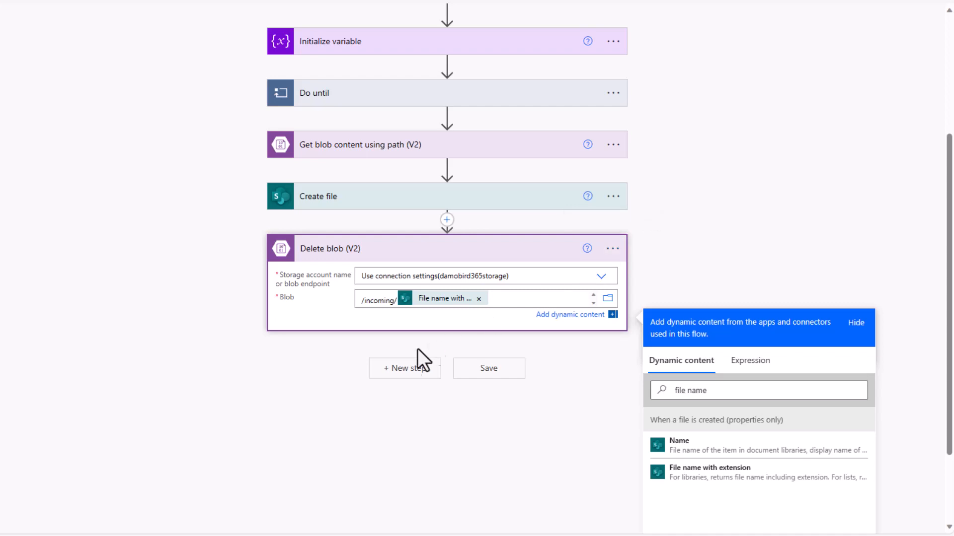
{"action": "left_click", "coordinate": [401, 371]}
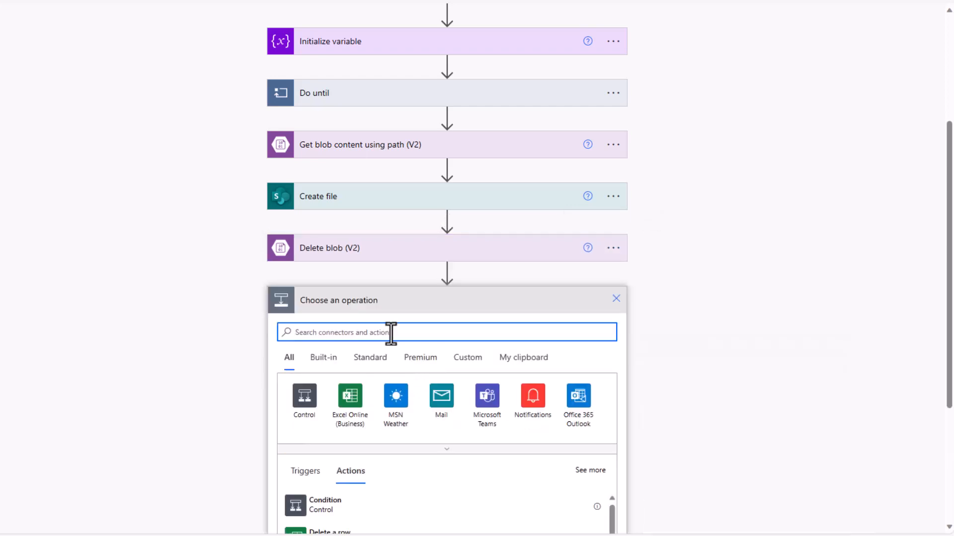
{"action": "scroll", "coordinate": [394, 315], "scroll_direction": "down", "scroll_amount": 5}
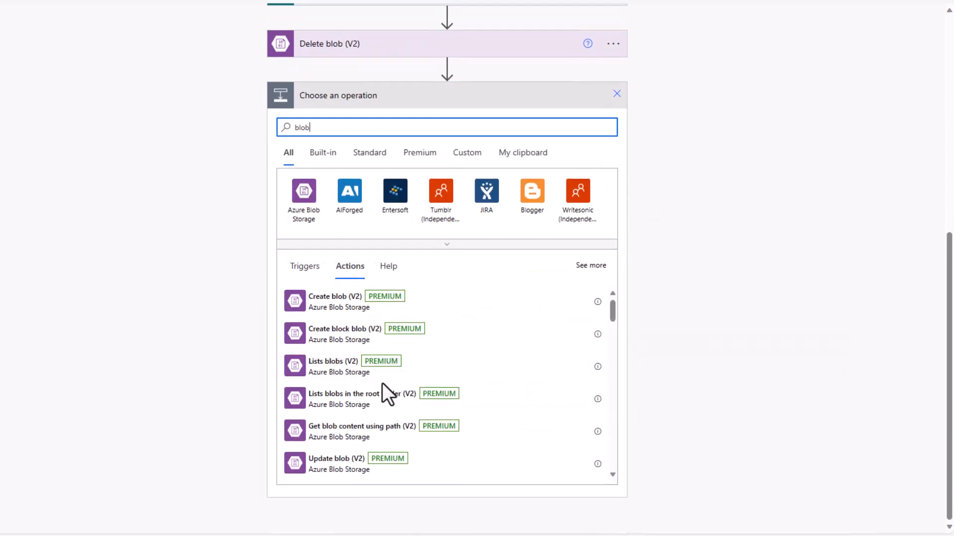
{"action": "scroll", "coordinate": [382, 383], "scroll_direction": "down", "scroll_amount": 3}
Step: Add a second Delete blob (V2) action using the existing storage connection settings
{"action": "left_click", "coordinate": [346, 381]}
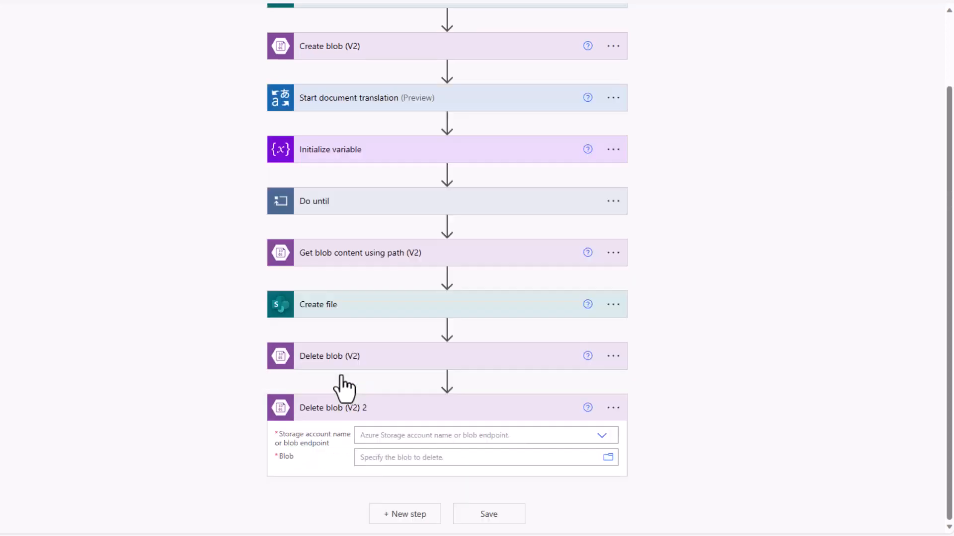
{"action": "left_click", "coordinate": [602, 437]}
{"action": "left_click", "coordinate": [465, 454]}
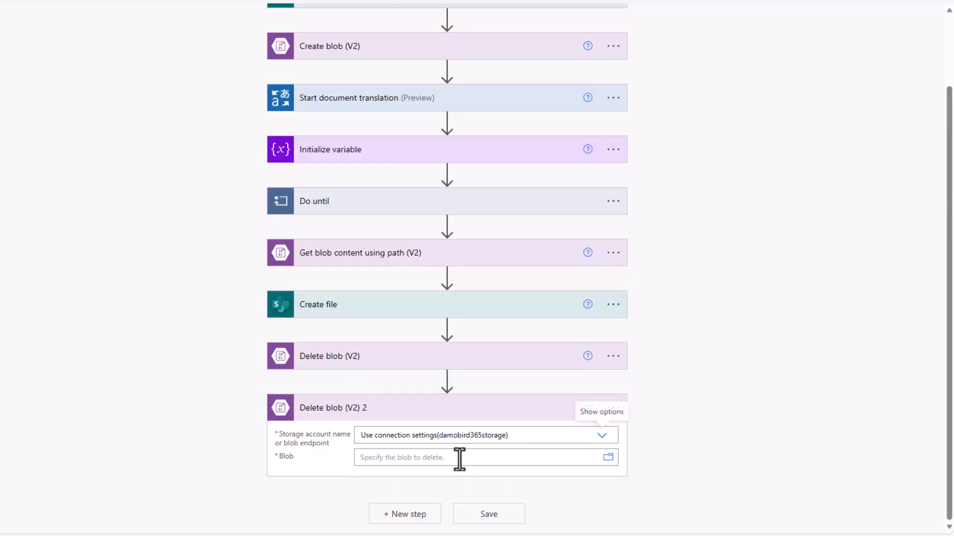
Step: Set its Blob to /converted/fr/ plus the File name with extension token
{"action": "left_click", "coordinate": [479, 456]}
{"action": "type", "text": "/converted/fr/"}
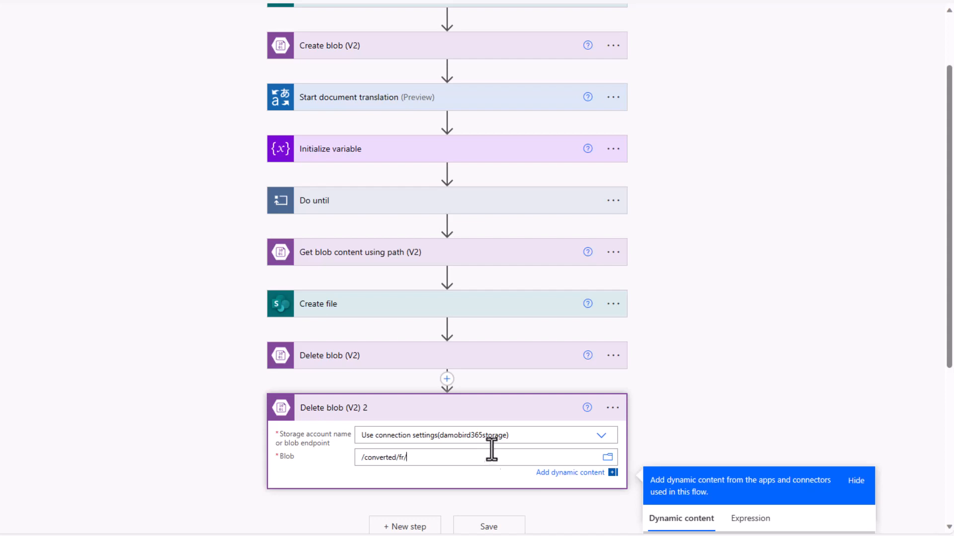
{"action": "scroll", "coordinate": [703, 433], "scroll_direction": "down", "scroll_amount": 5}
{"action": "left_click", "coordinate": [720, 310]}
{"action": "type", "text": "f"}
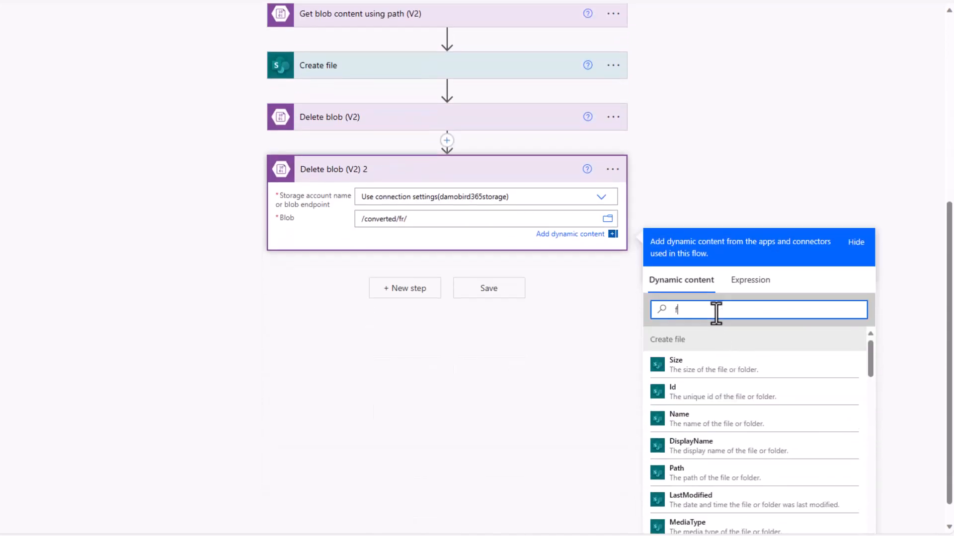
{"action": "type", "text": "ile name"}
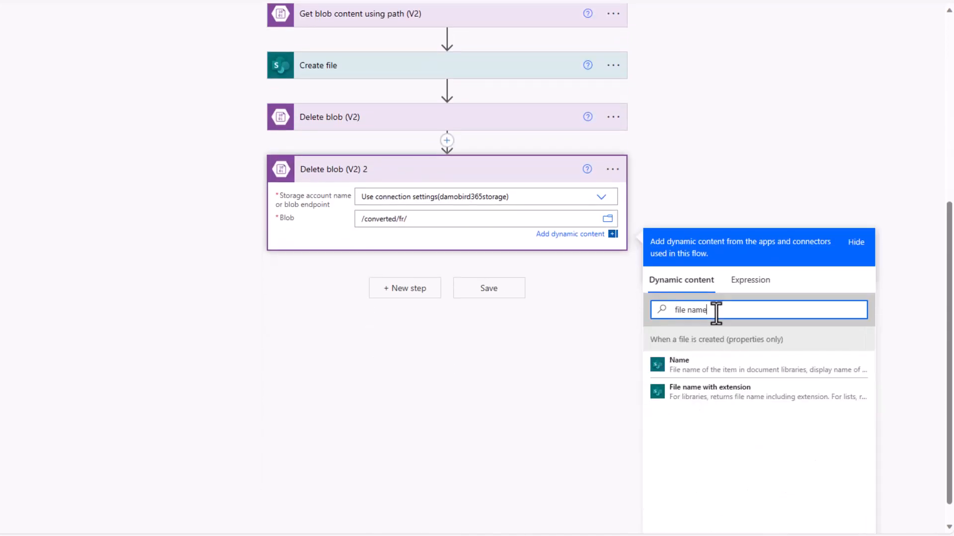
{"action": "left_click", "coordinate": [712, 392]}
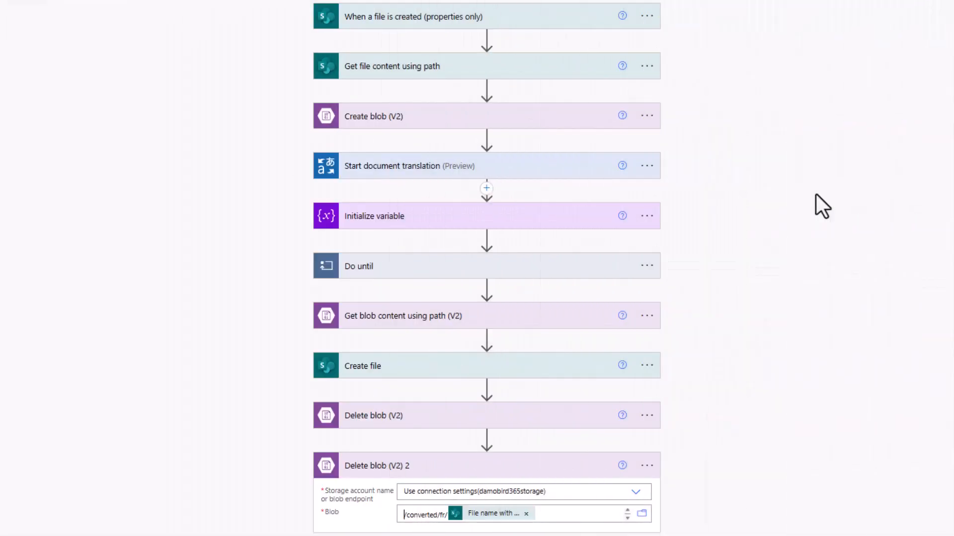